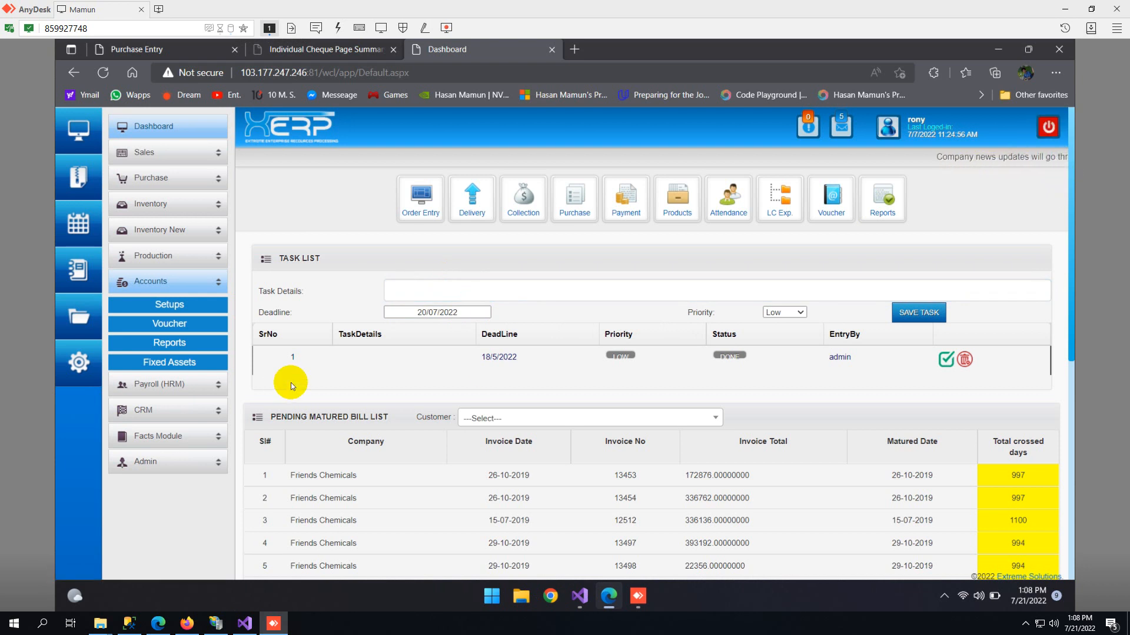
- Open the Customers page in the Sales setups and look through the new-customer form
left_click(202, 152)
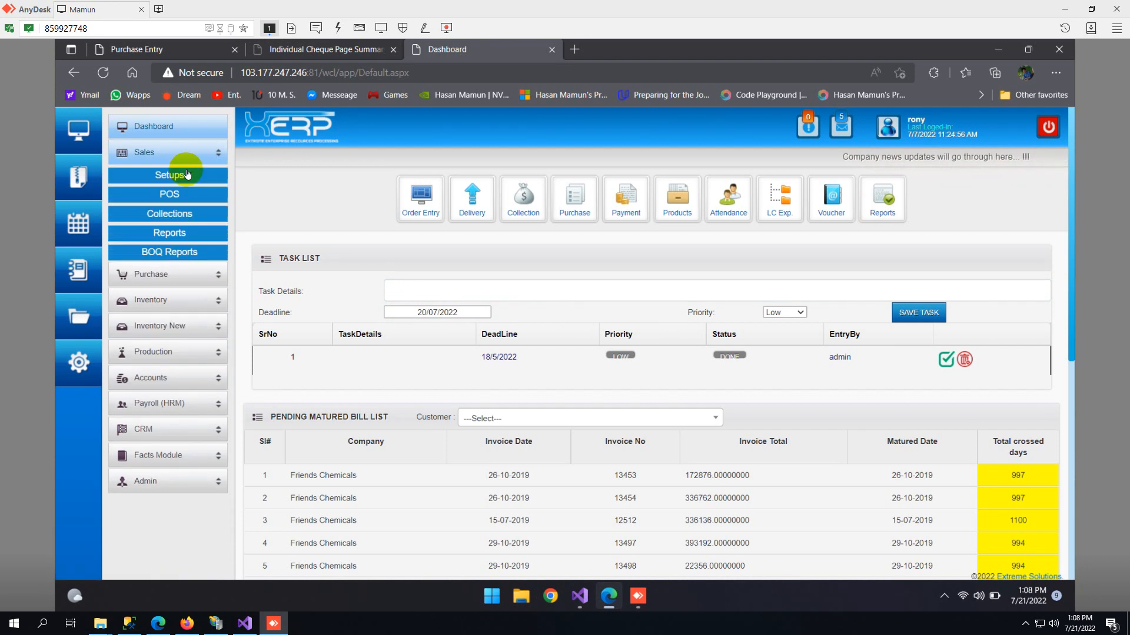
left_click(187, 175)
left_click(174, 191)
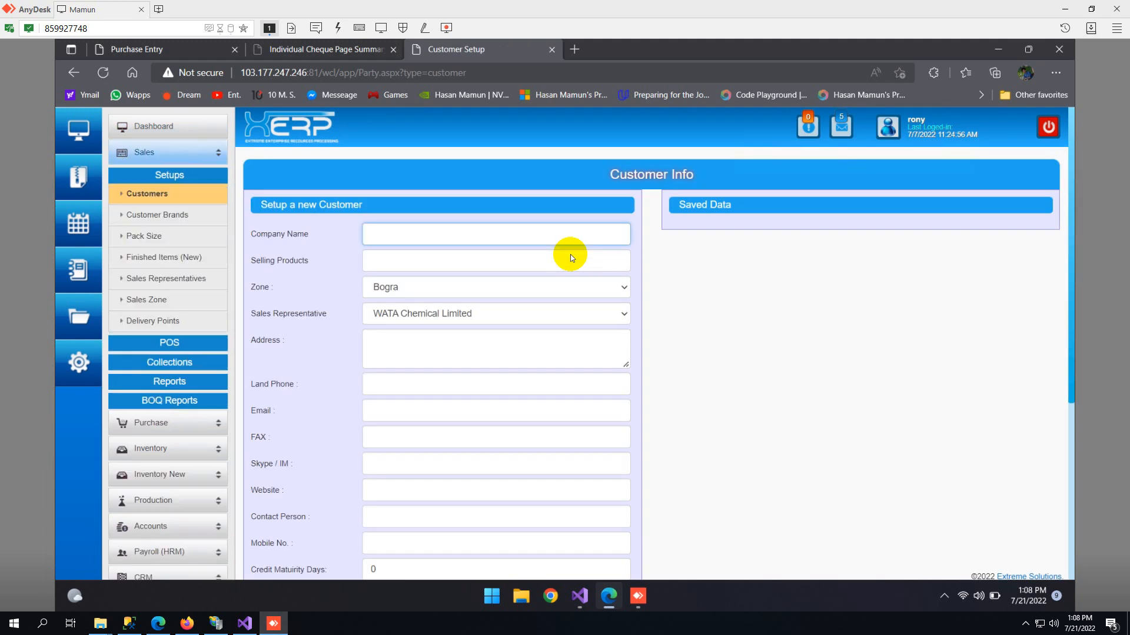
scroll(500, 279, "down", 5)
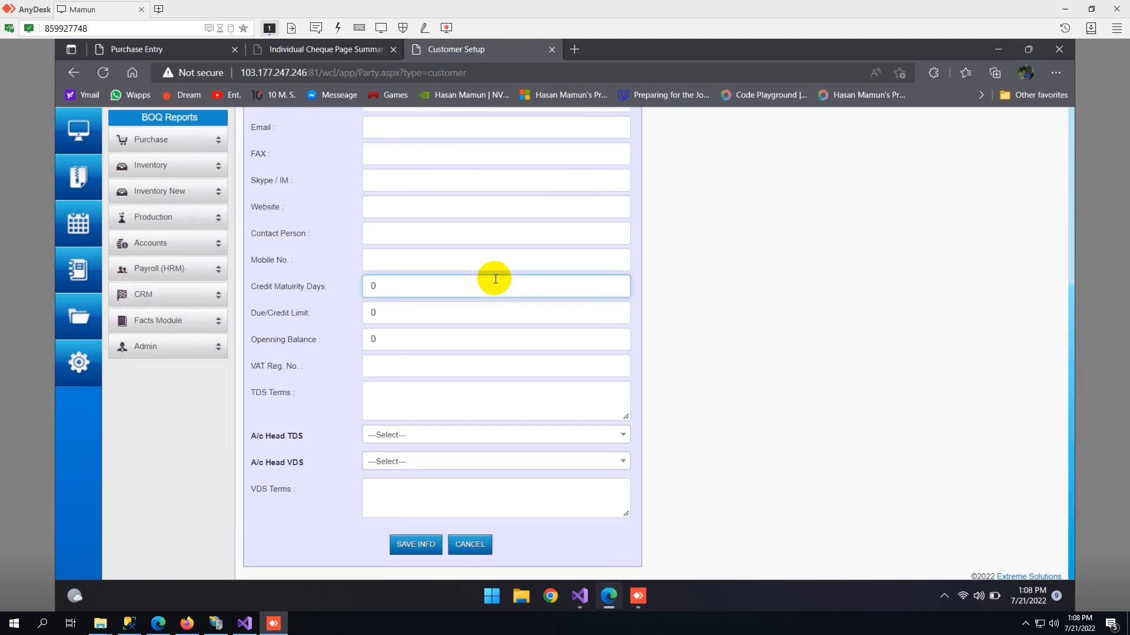
scroll(457, 393, "up", 5)
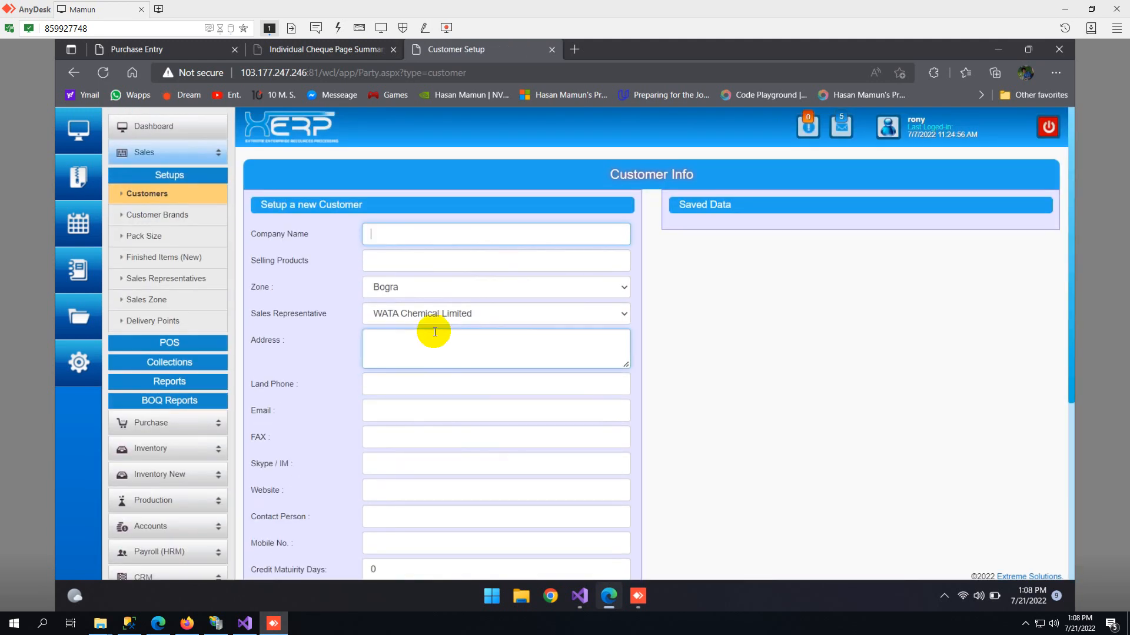
scroll(414, 242, "down", 5)
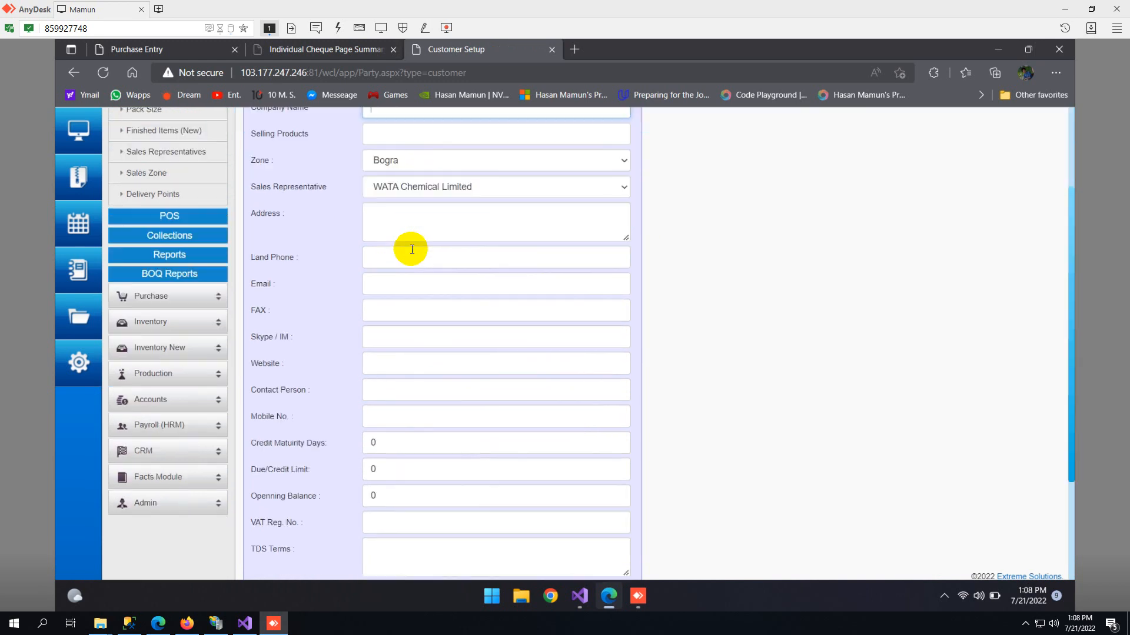
- Go through the customer form's credit, opening balance, VAT registration and TDS terms fields, and dismiss the Grammarly tour offer
left_click(386, 286)
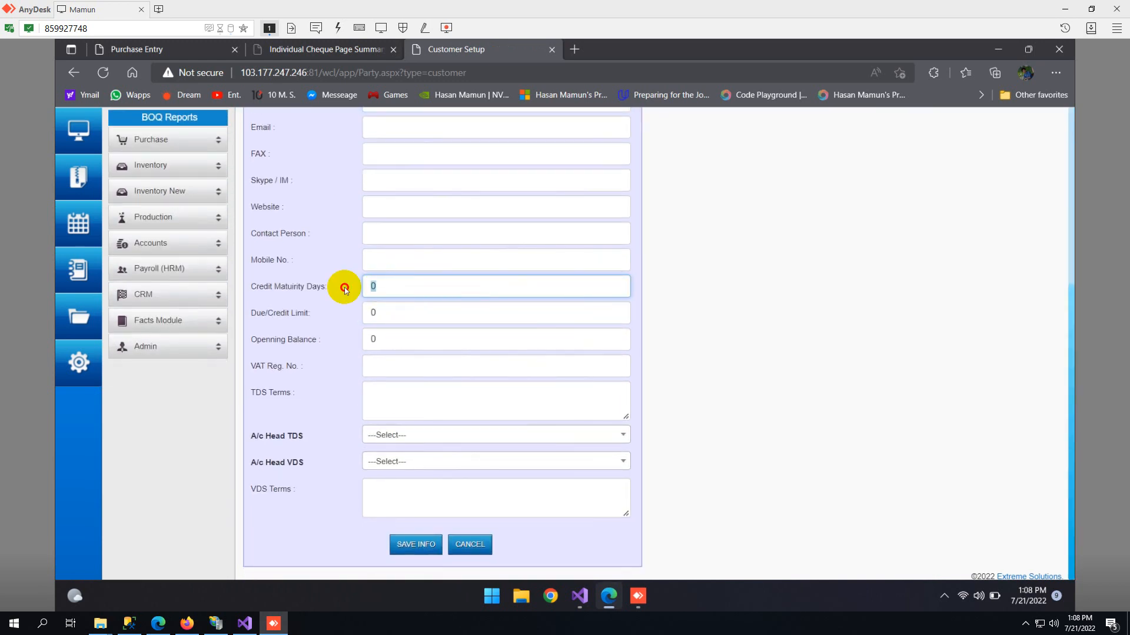
left_click(388, 312)
left_click(372, 339)
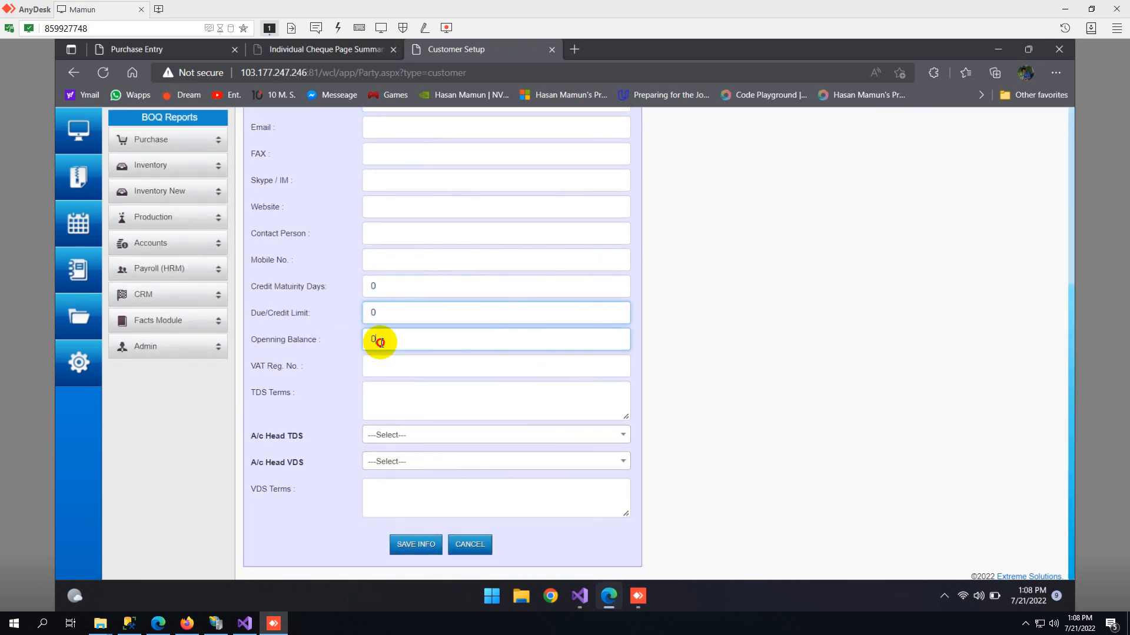
left_click(381, 373)
left_click(397, 406)
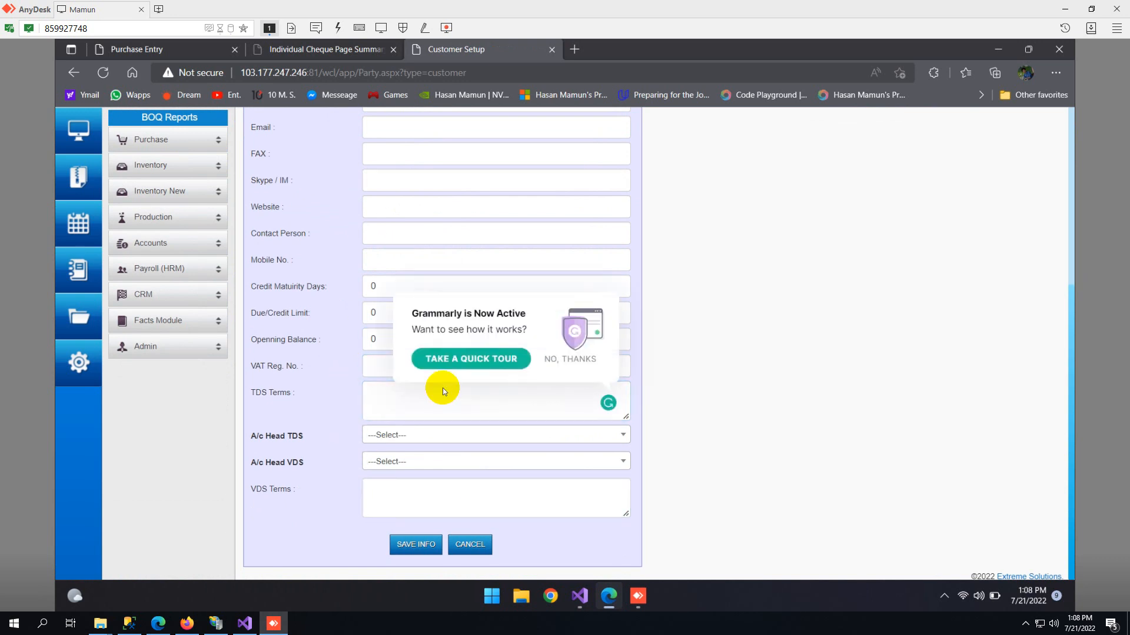
left_click(566, 359)
- Browse the A/c Head TDS and A/c Head VDS account lists and choose a blank entry in each
left_click(405, 442)
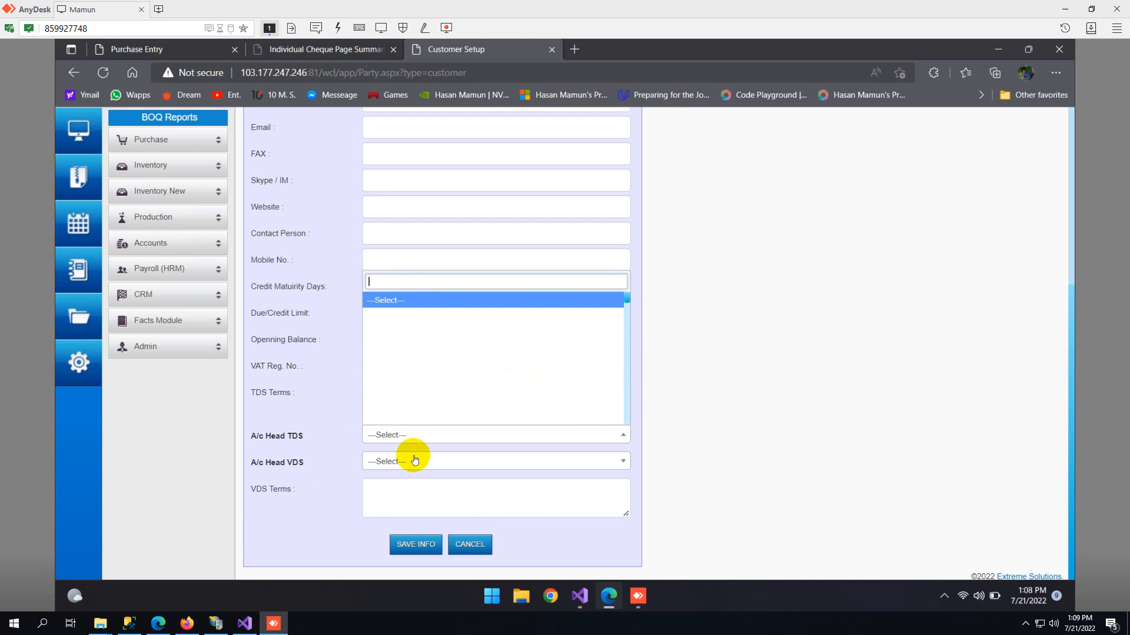
scroll(396, 359, "down", 5)
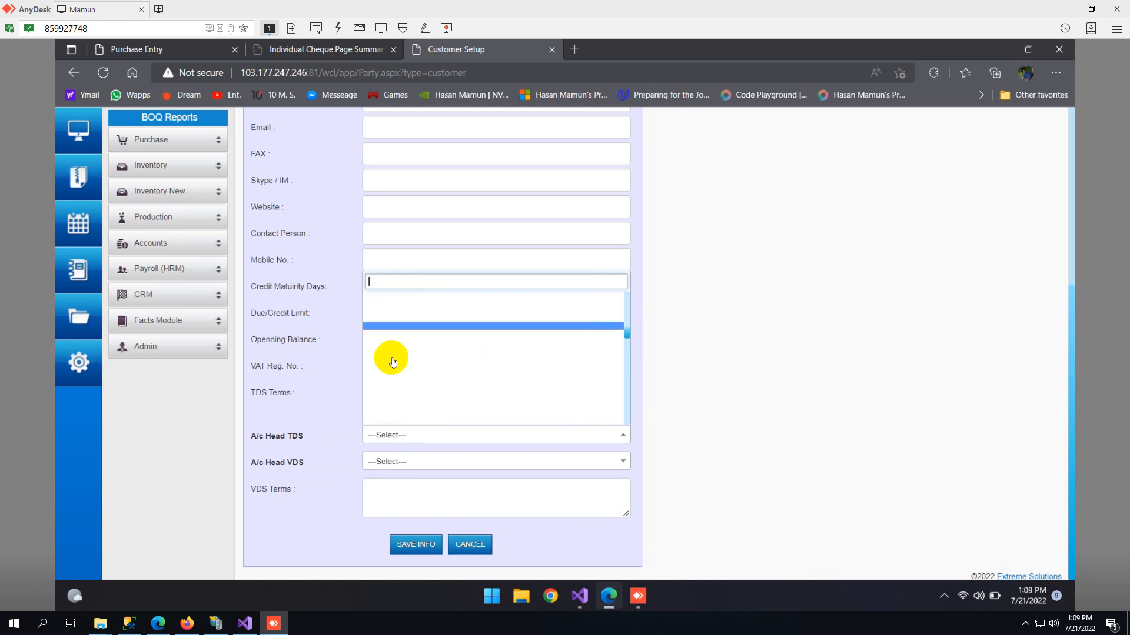
scroll(398, 376, "down", 2)
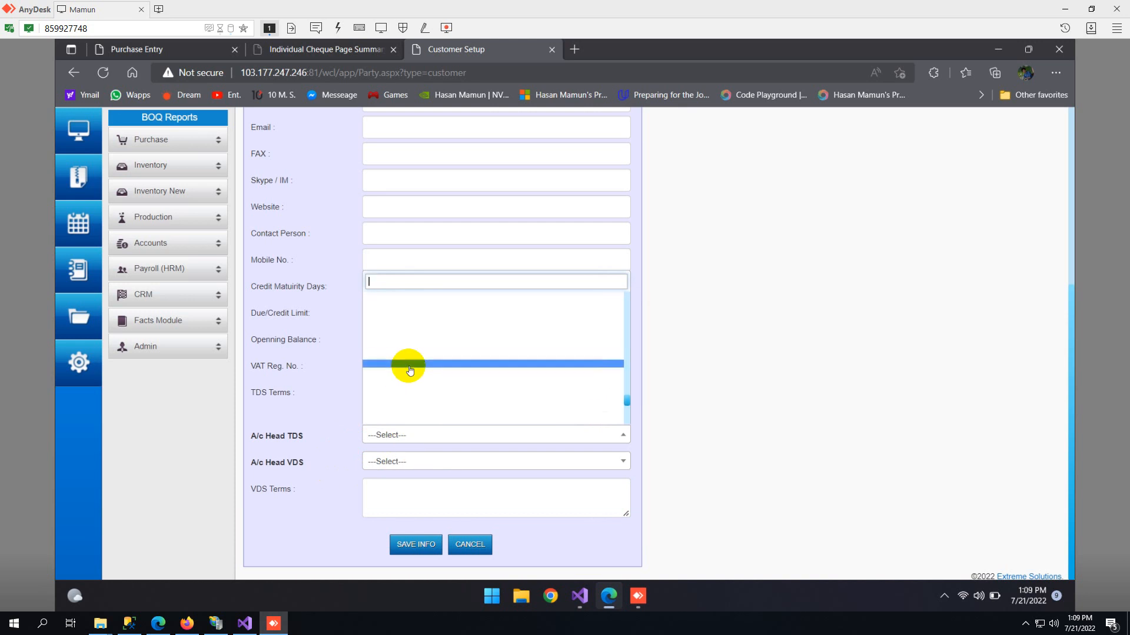
left_click(405, 363)
left_click(390, 462)
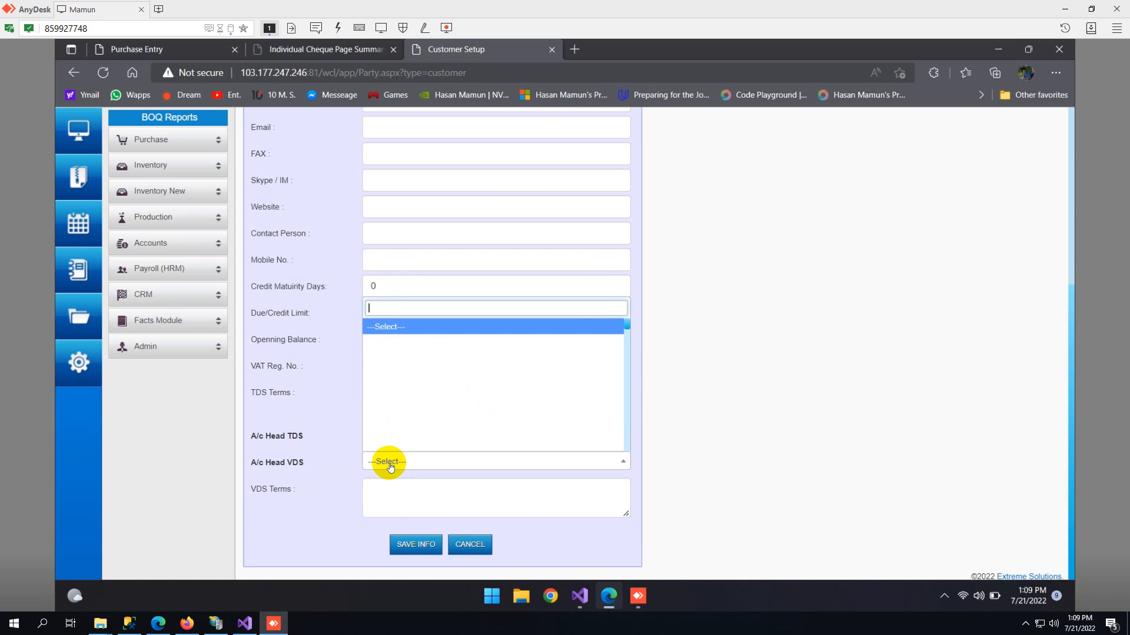
left_click(411, 350)
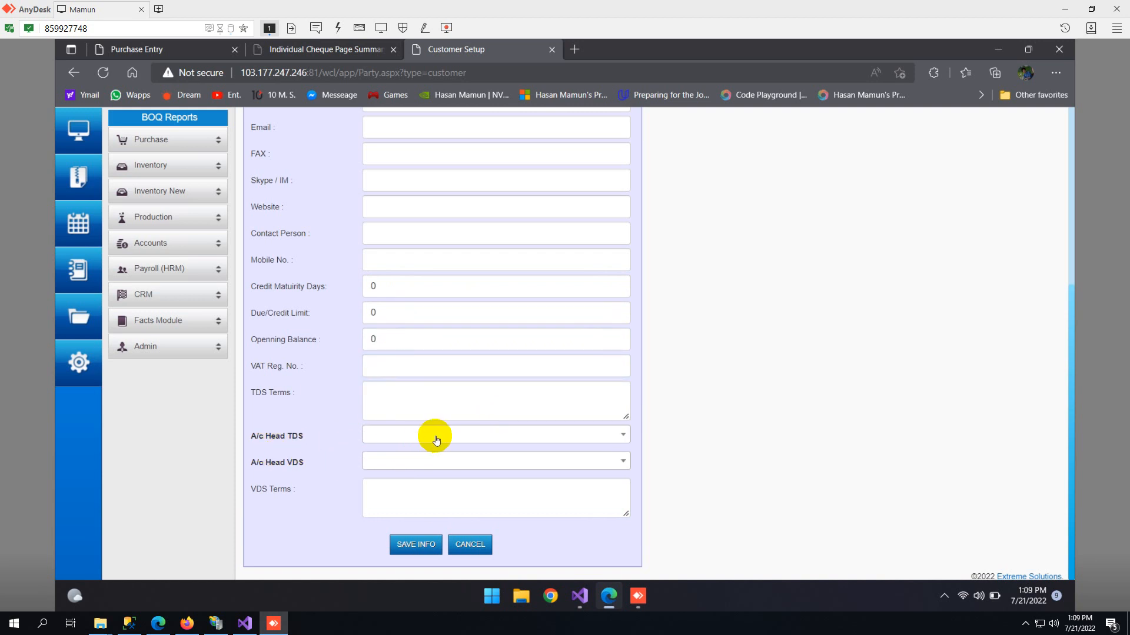
left_click(384, 437)
left_click(417, 386)
left_click(444, 461)
left_click(441, 412)
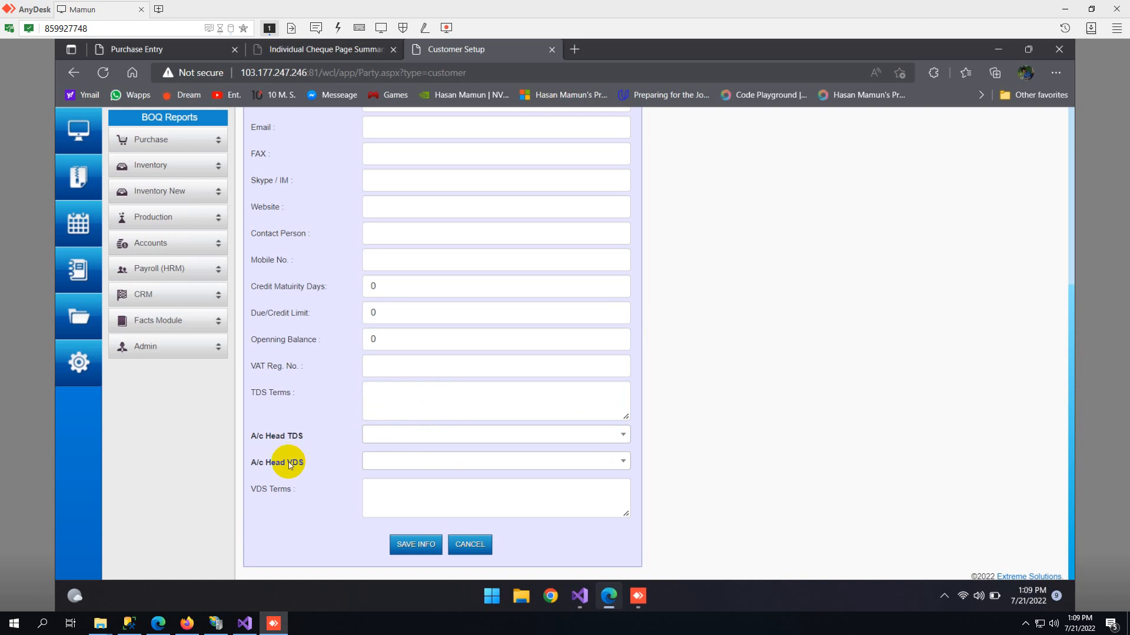
- Examine the VDS Terms and TDS Terms text fields of the customer form
left_click(389, 496)
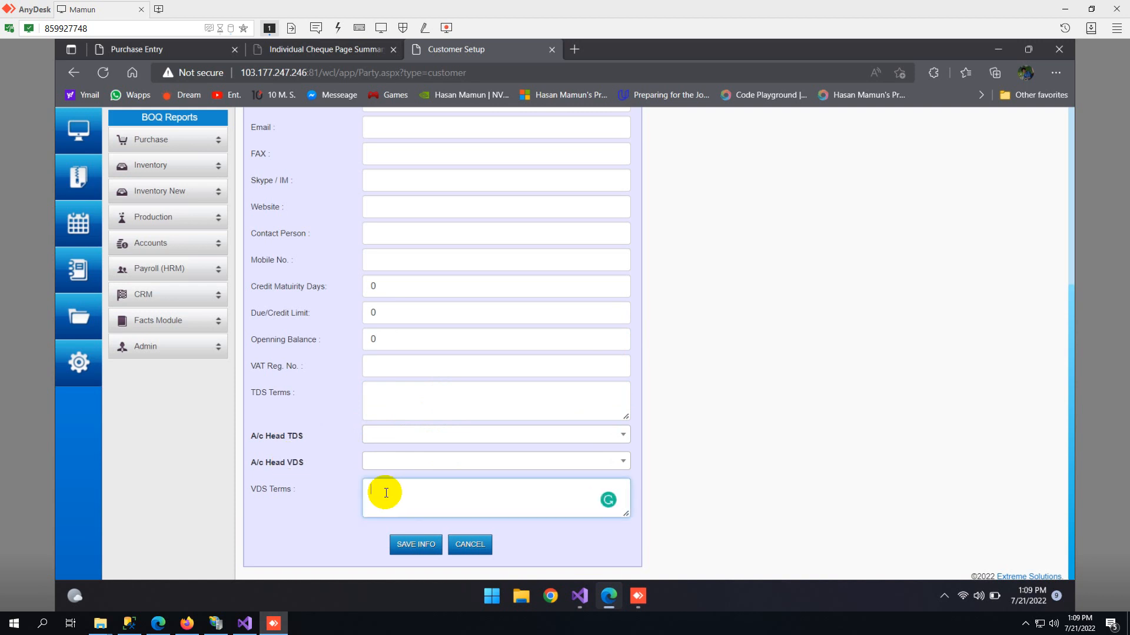
left_click(390, 399)
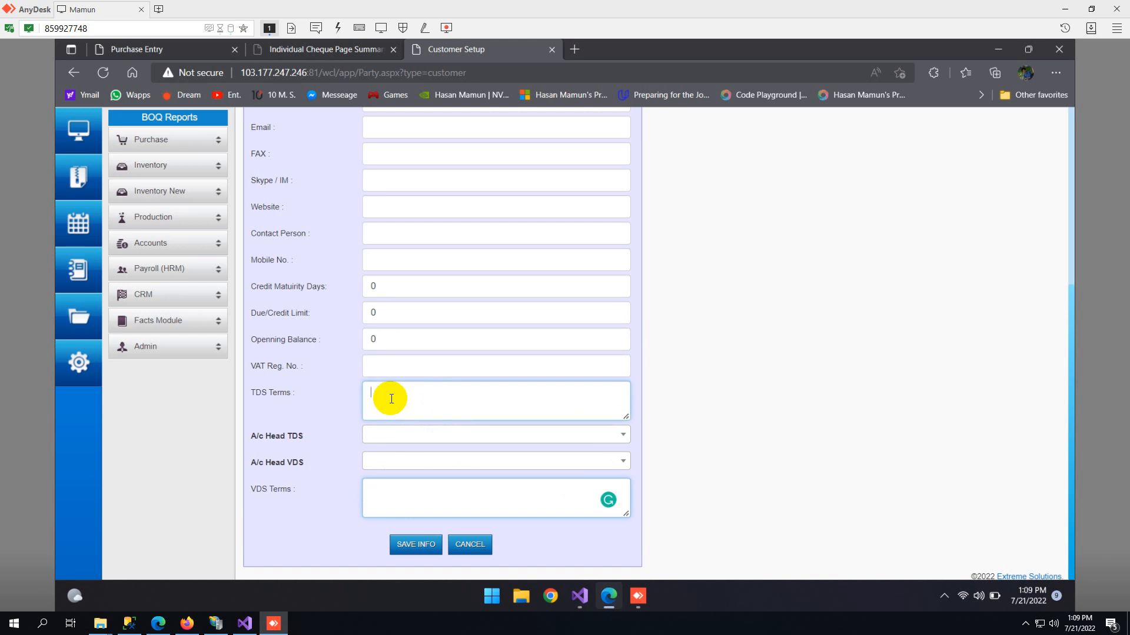
left_click(382, 489)
- Check the Sales Representative options, choosing WATA Chemical Limited, and view the available zones for the customer
scroll(322, 355, "up", 5)
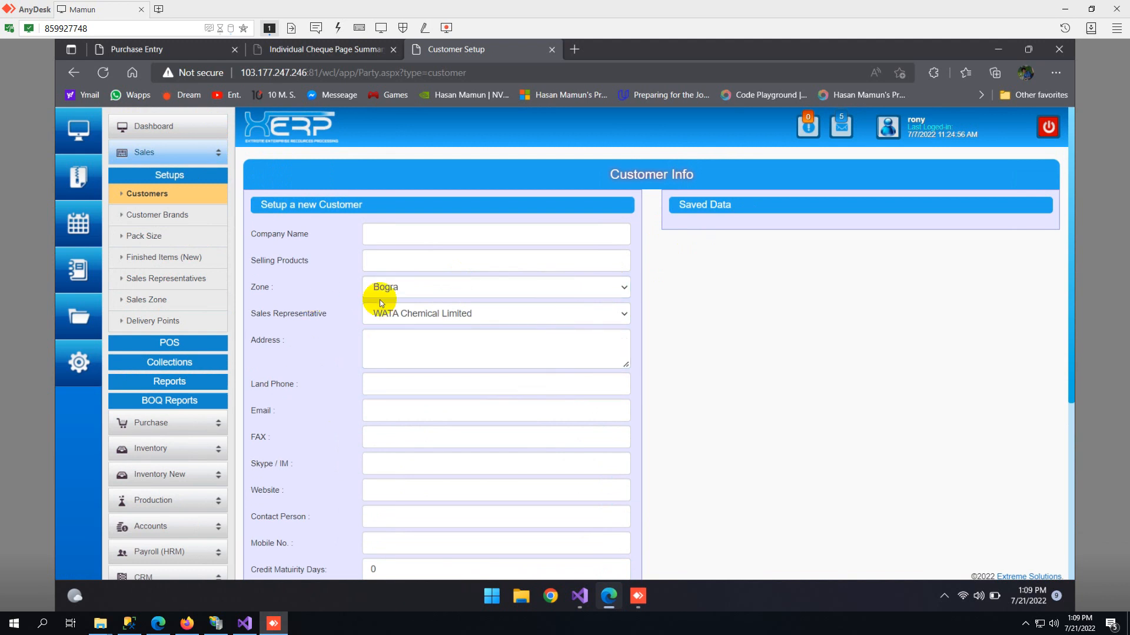
left_click(397, 314)
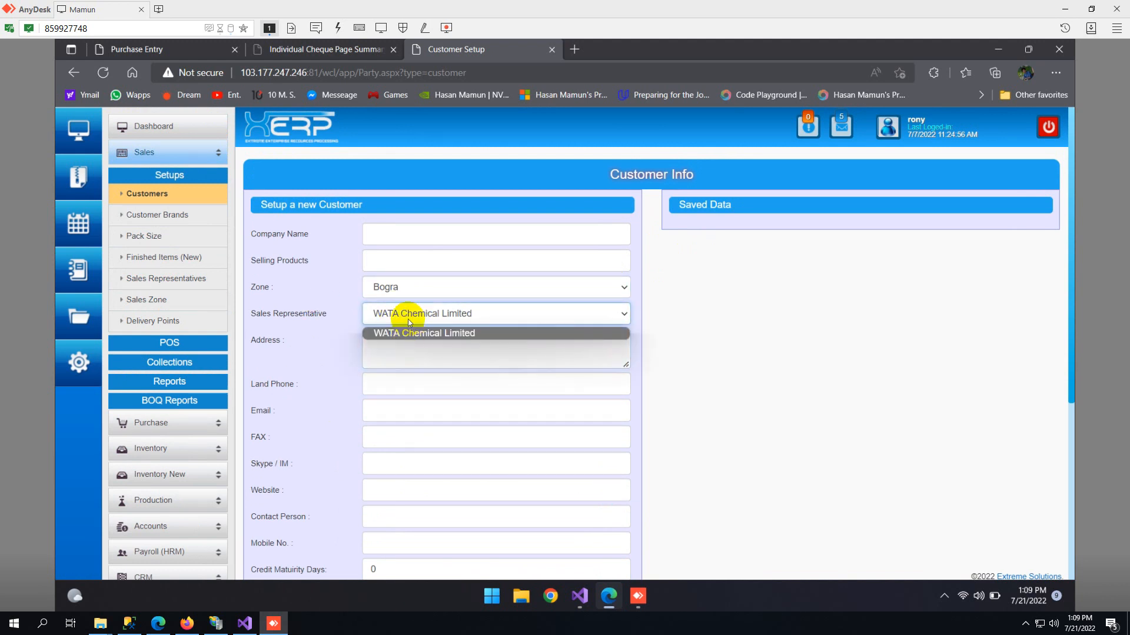
left_click(409, 329)
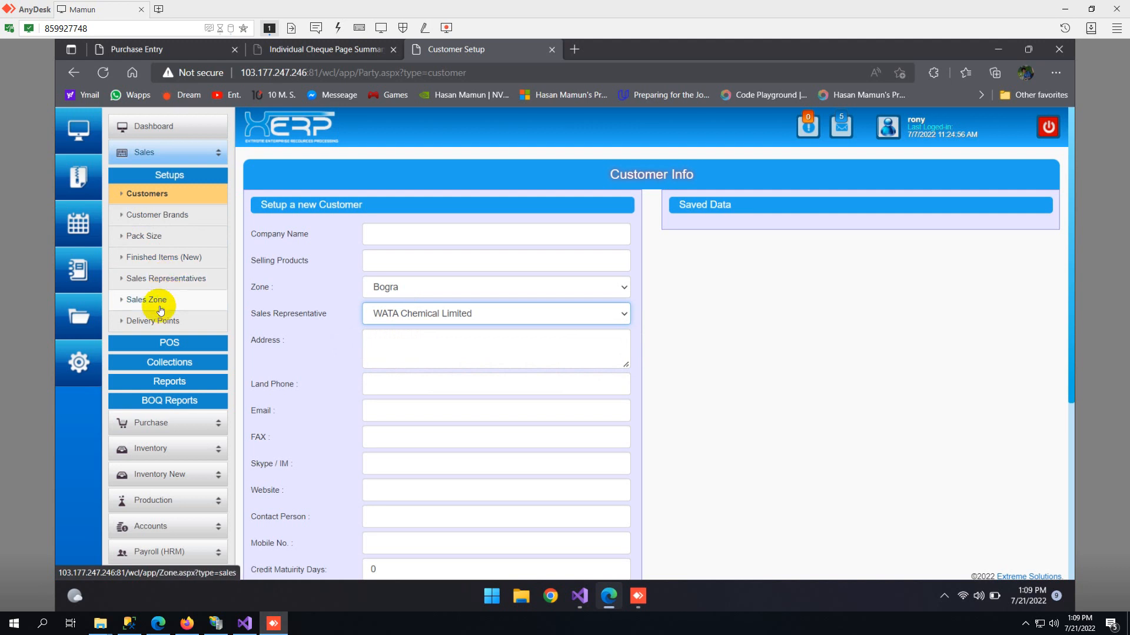
left_click(440, 289)
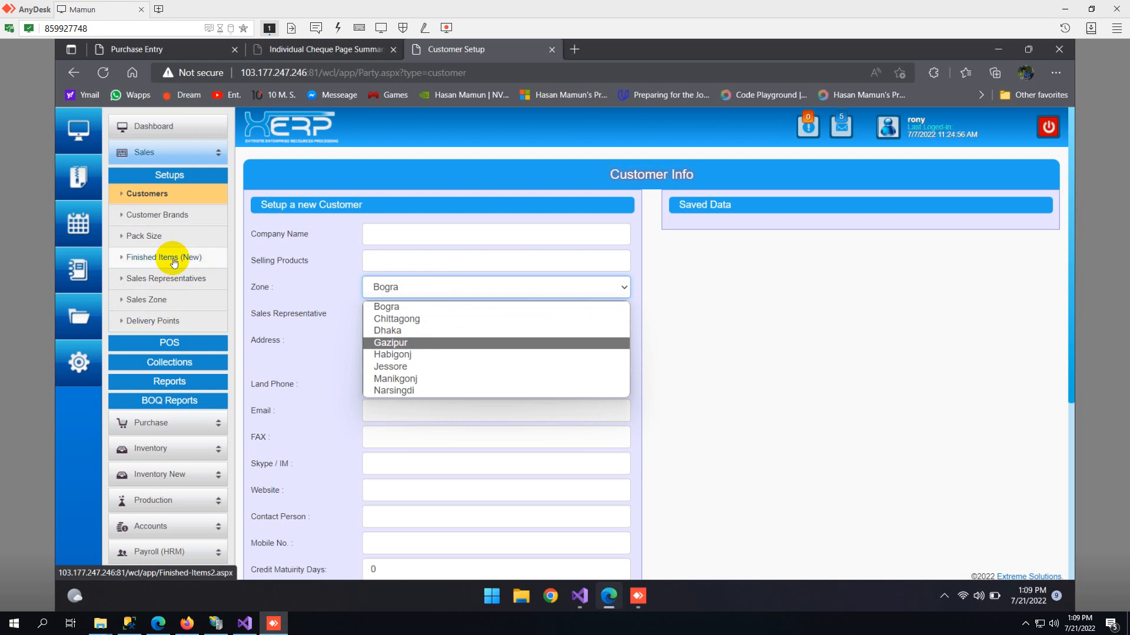
- Open the Customer Brands setup, select M/s. Zharna Chemical Supply Co. as the company and go to the brand name field
left_click(166, 217)
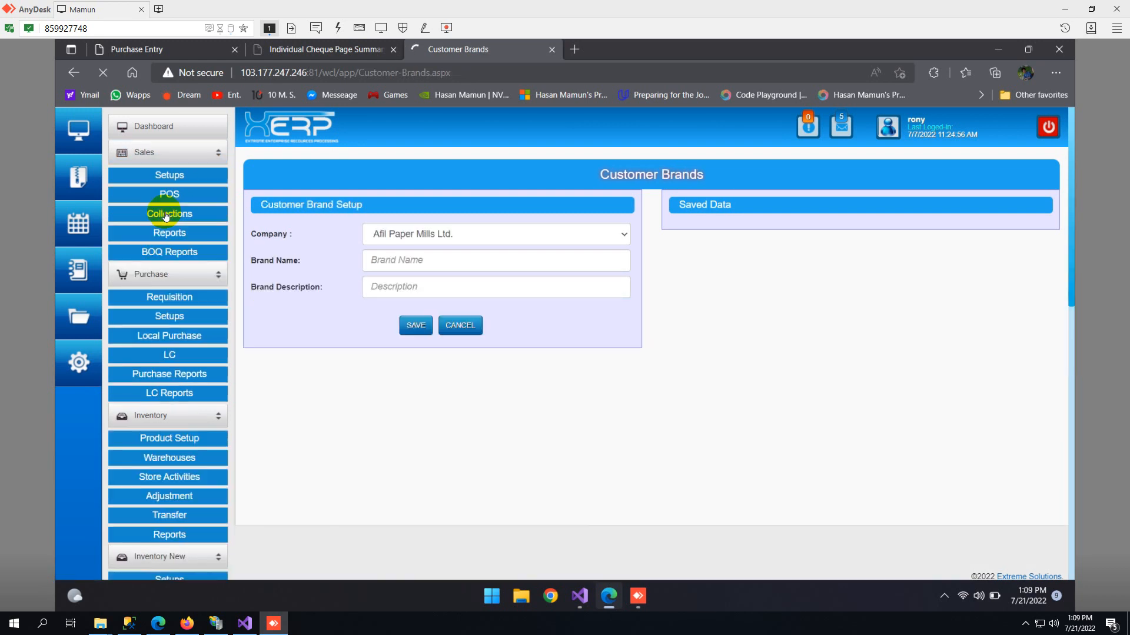
left_click(414, 241)
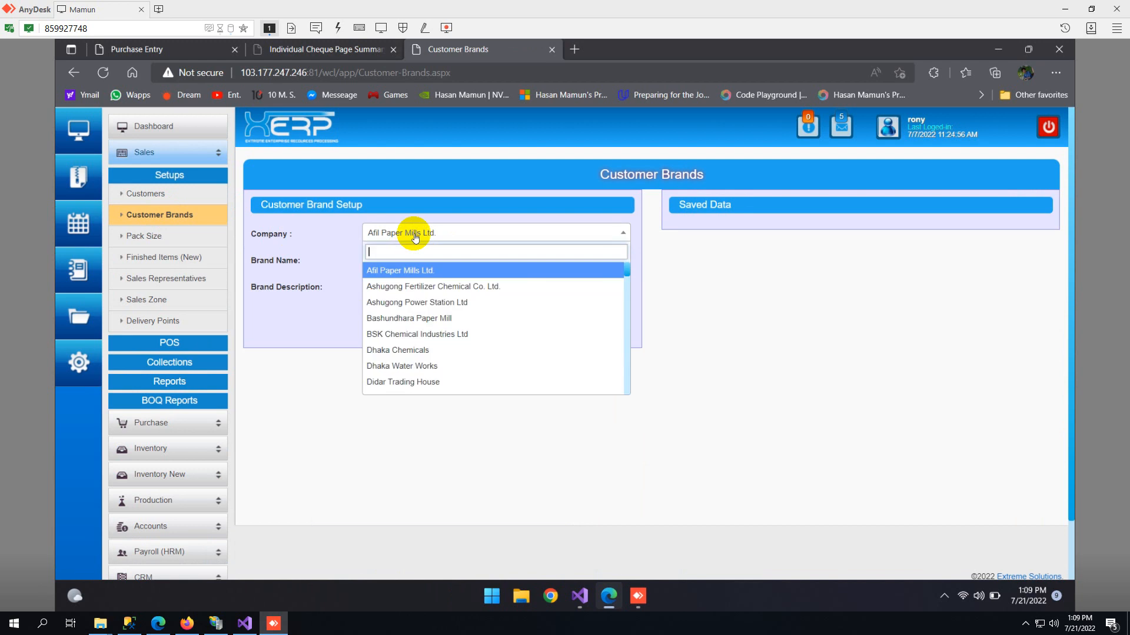
scroll(505, 306, "down", 5)
scroll(505, 311, "down", 6)
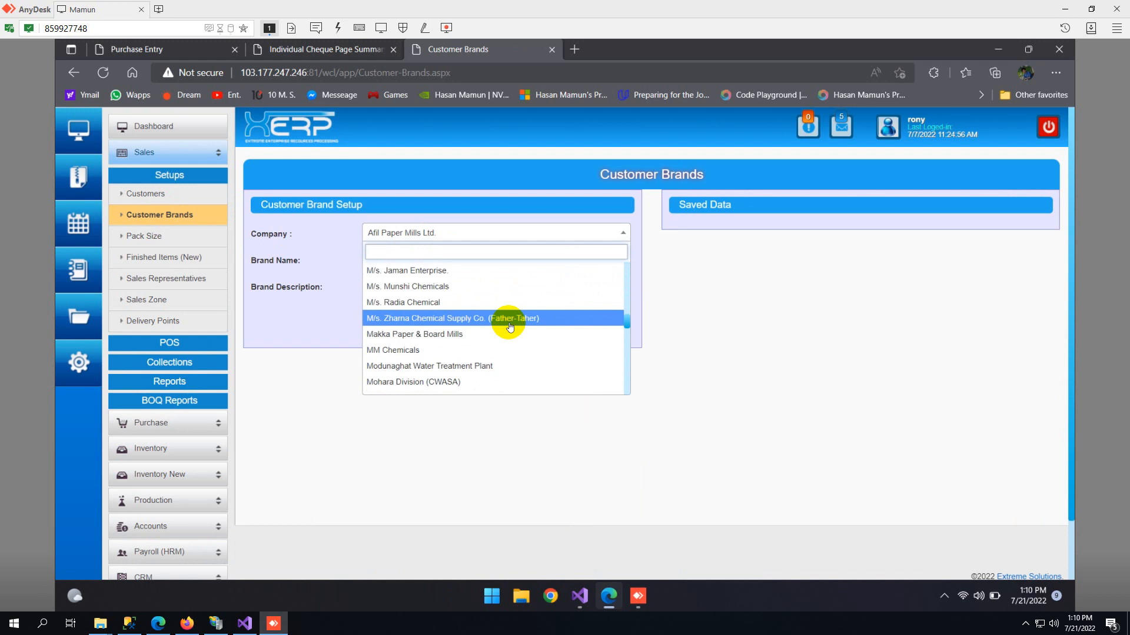
left_click(509, 325)
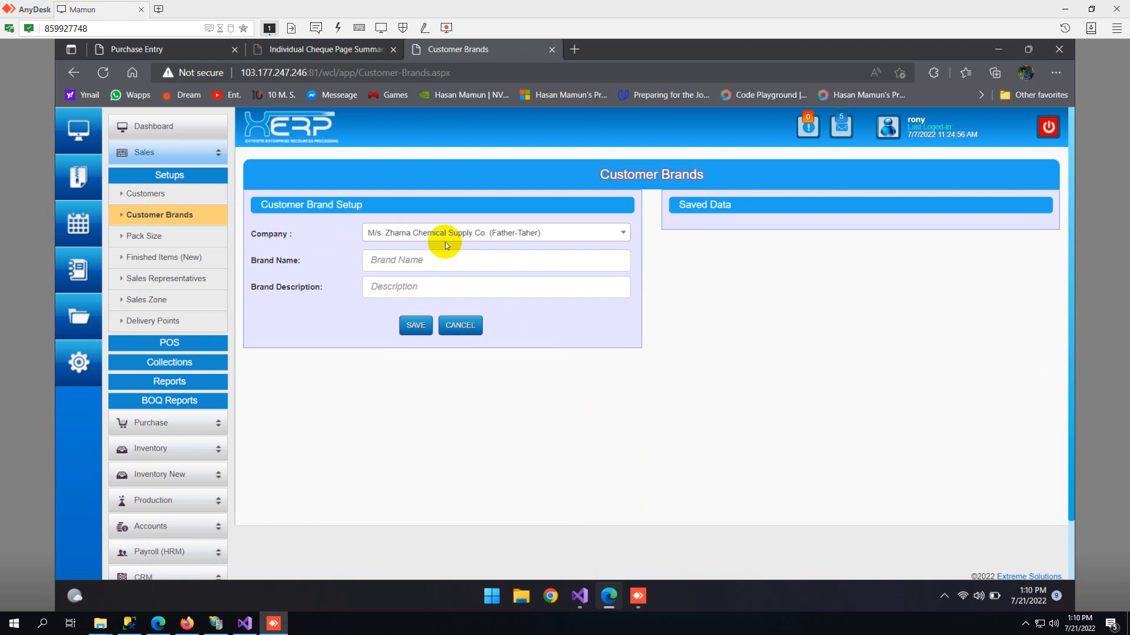
left_click(405, 258)
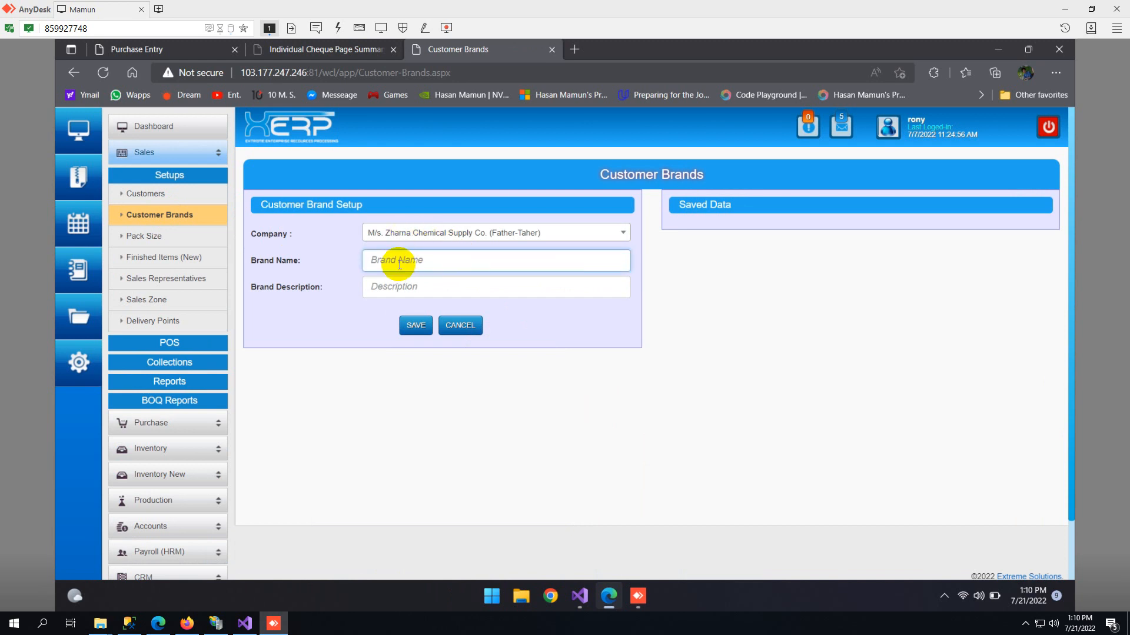
- Open the Pack Size setup and review its entry fields and the saved pack sizes
left_click(152, 237)
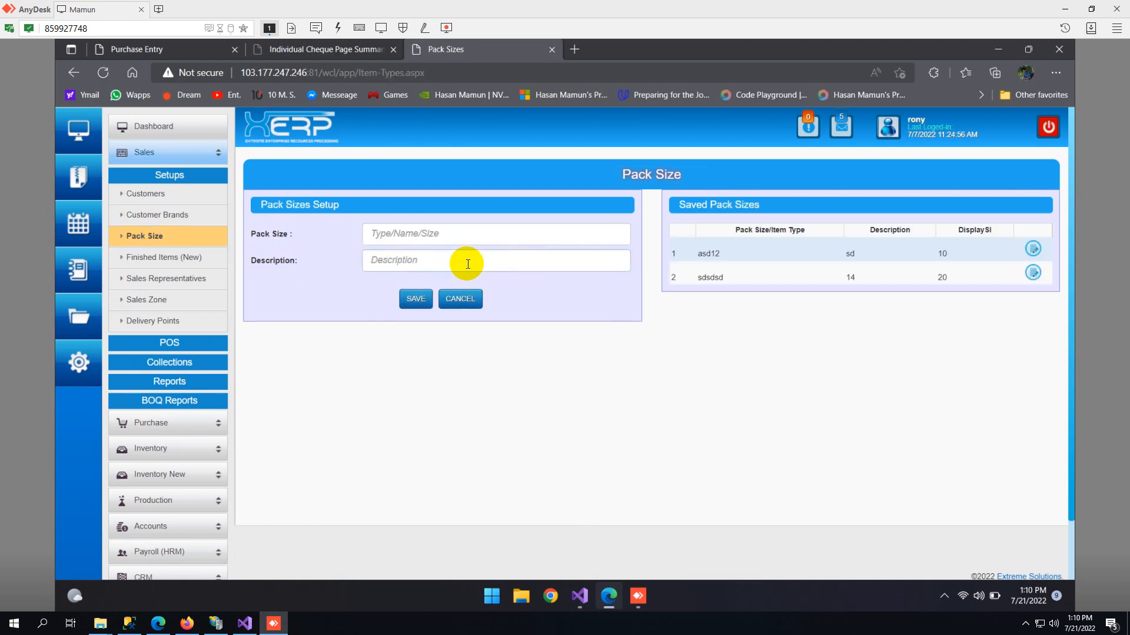
left_click(468, 260)
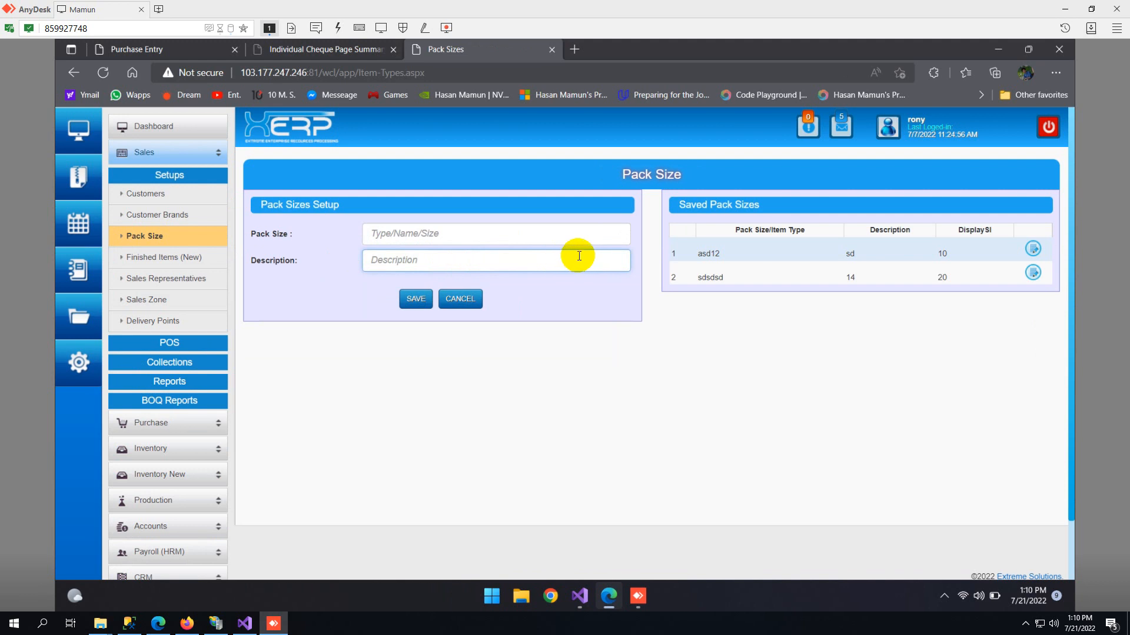
left_click(825, 267)
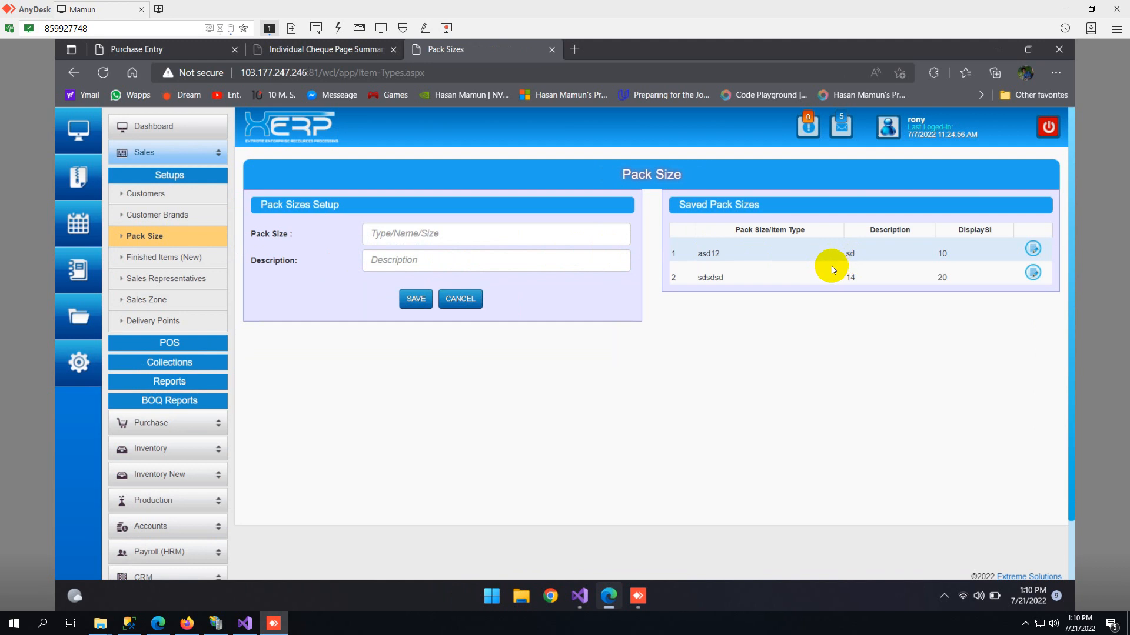
left_click(580, 238)
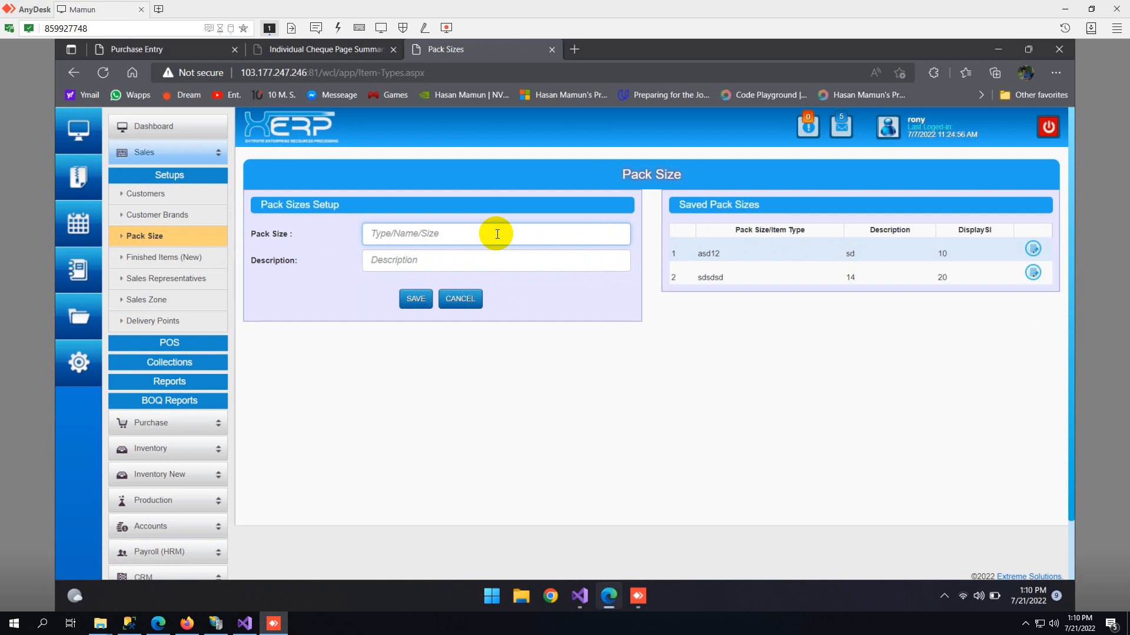
left_click(854, 259)
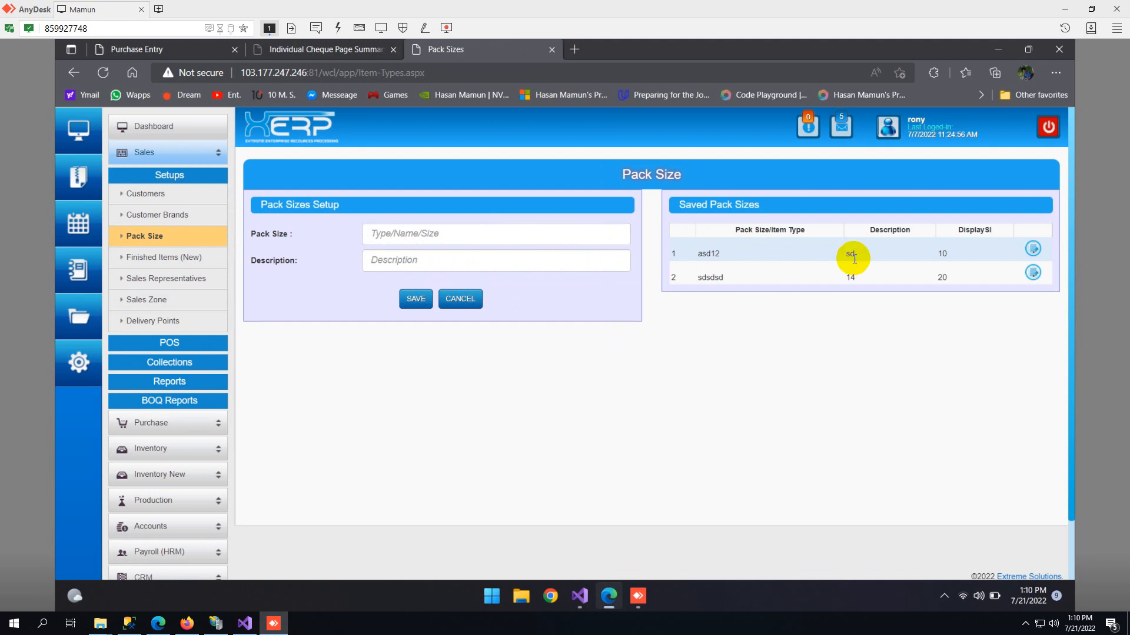
- Add and save a new pack size named "250 ml" without a description
left_click(410, 241)
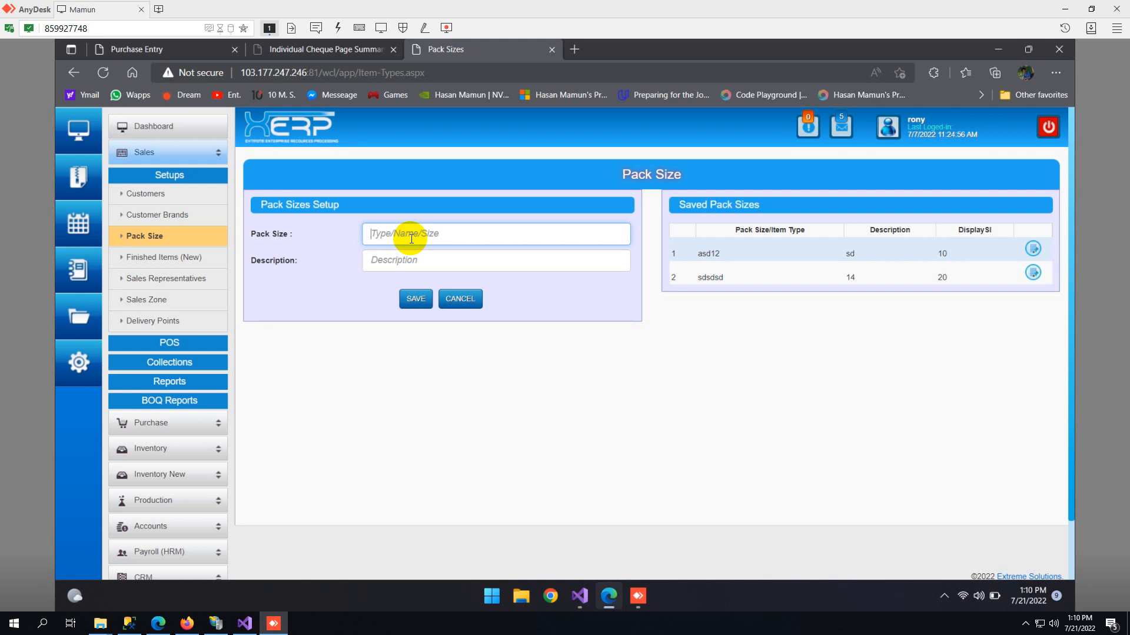
type("250 ml")
key("Return")
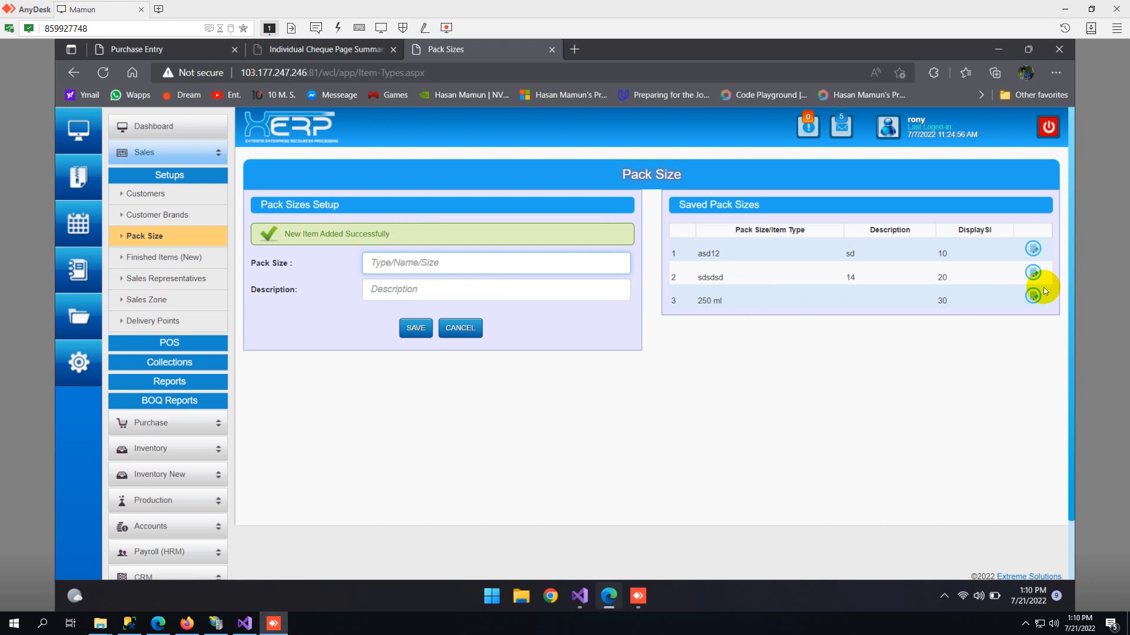
- Open the saved pack size "sdsdsd" for editing and cancel the edit
left_click(1033, 272)
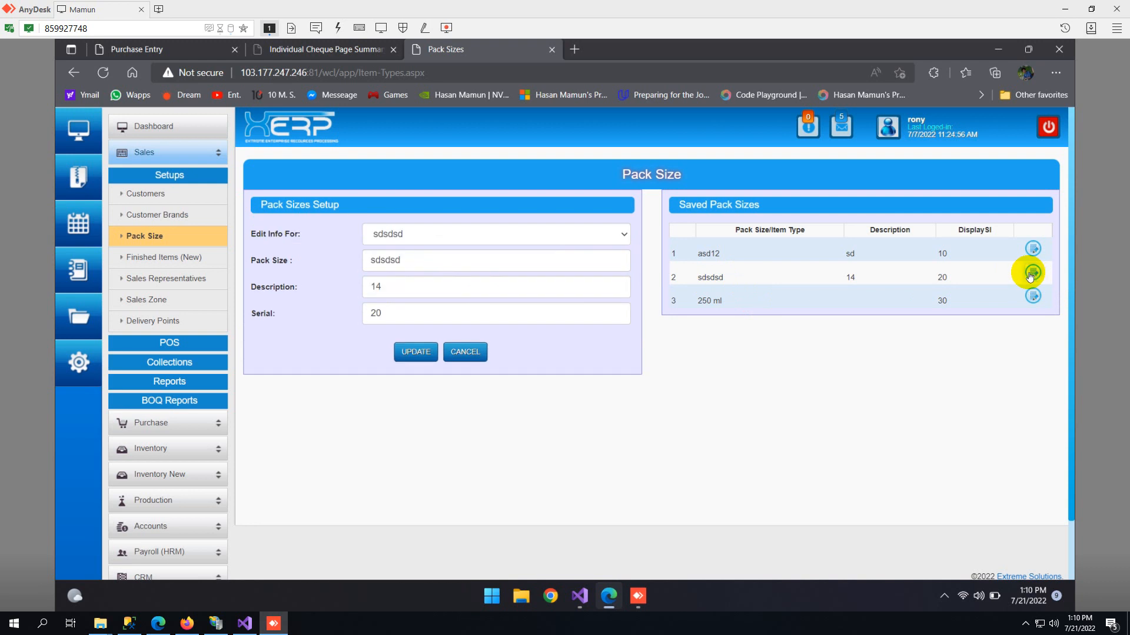
left_click(468, 358)
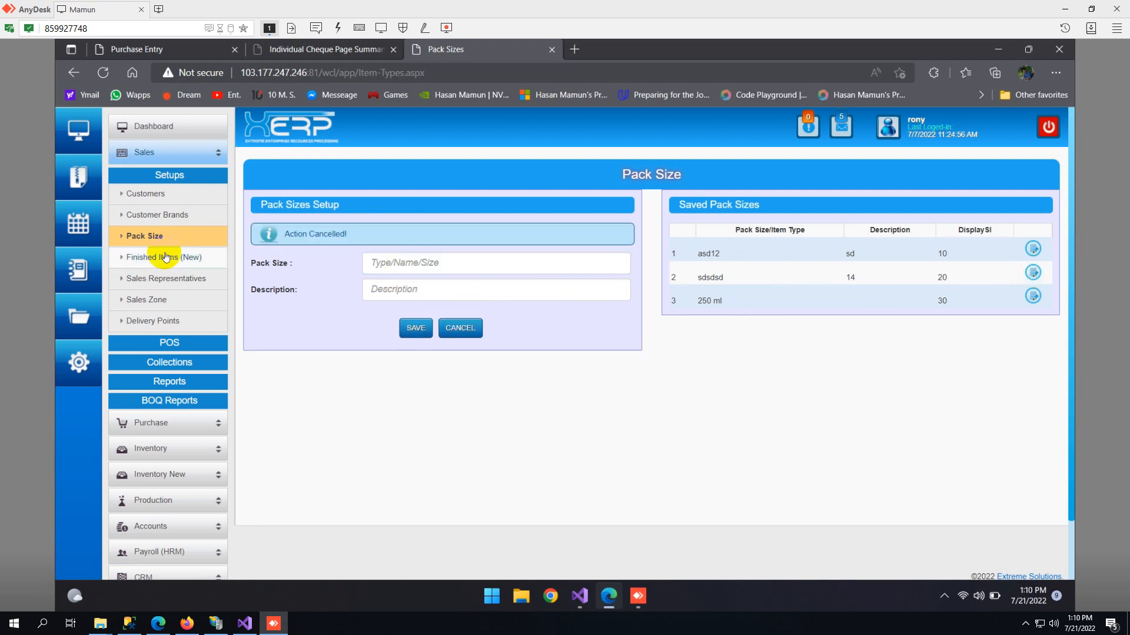
- Open the Finished Items (New) page in the Sales setups
left_click(150, 264)
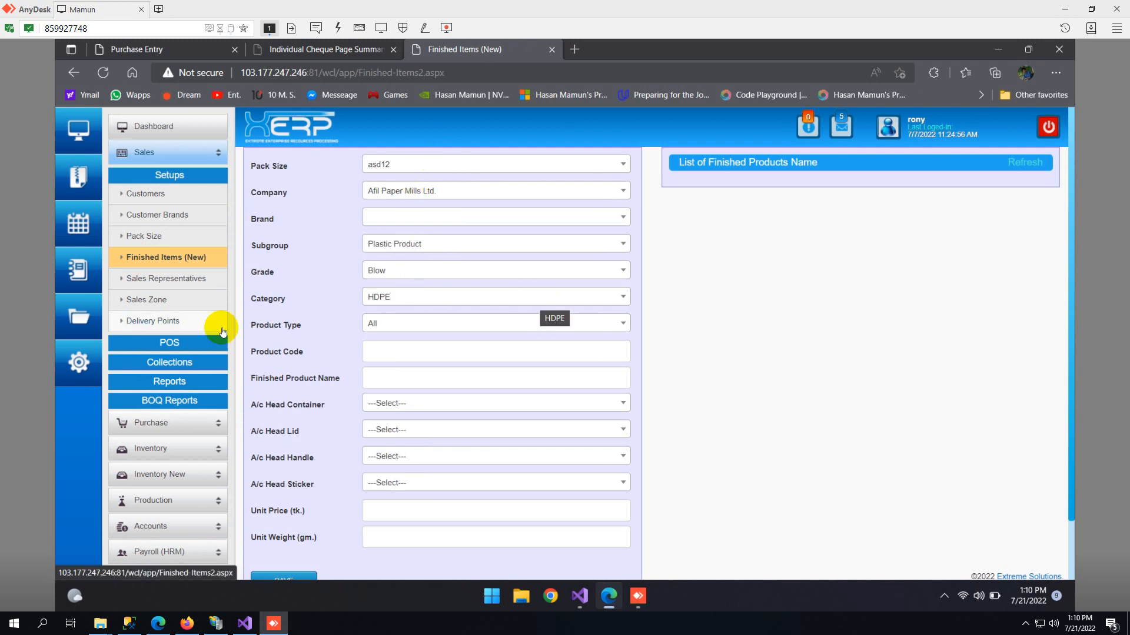
- Examine the Pack Size, Company and Brand choices on the finished item form
scroll(416, 264, "down", 2)
left_click(416, 294)
scroll(416, 294, "up", 2)
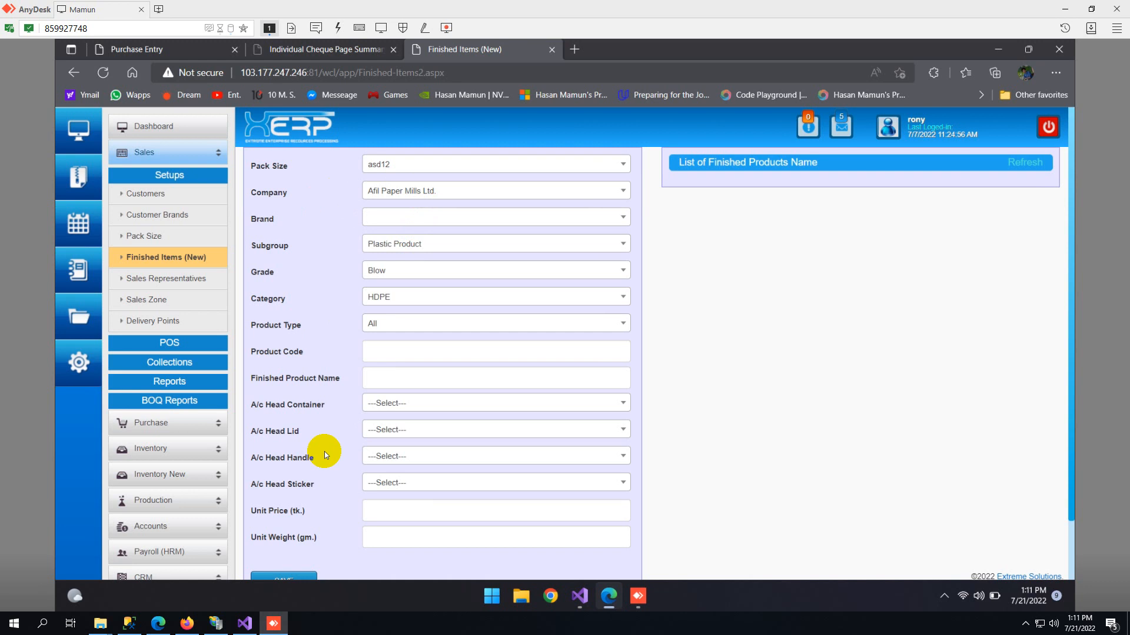
left_click(402, 167)
left_click(402, 169)
left_click(407, 199)
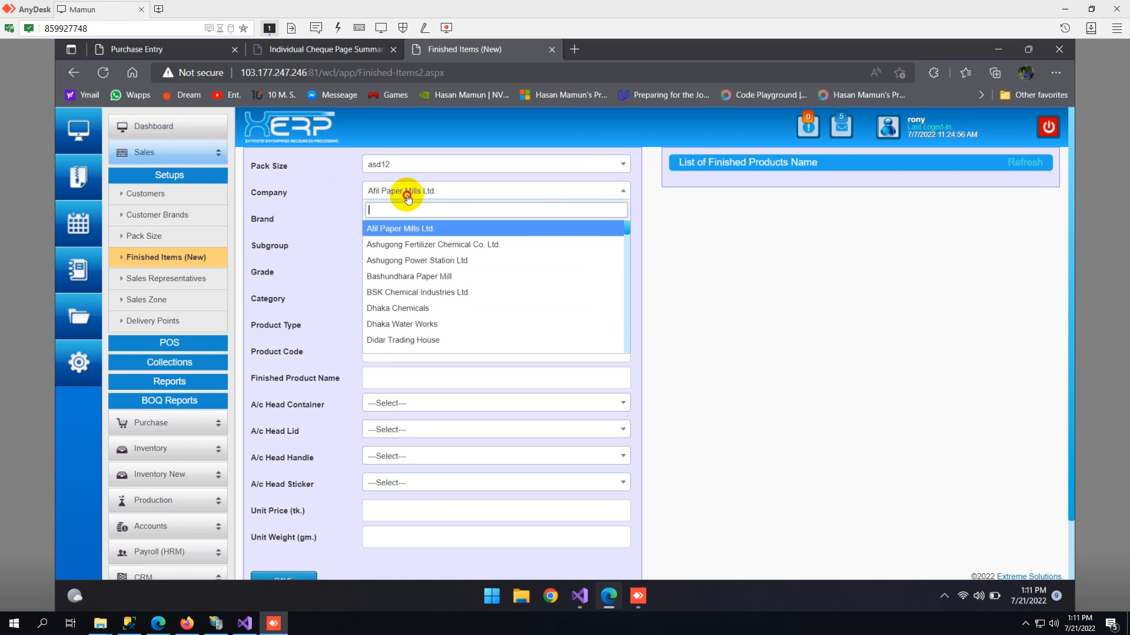
left_click(405, 197)
left_click(395, 220)
left_click(394, 222)
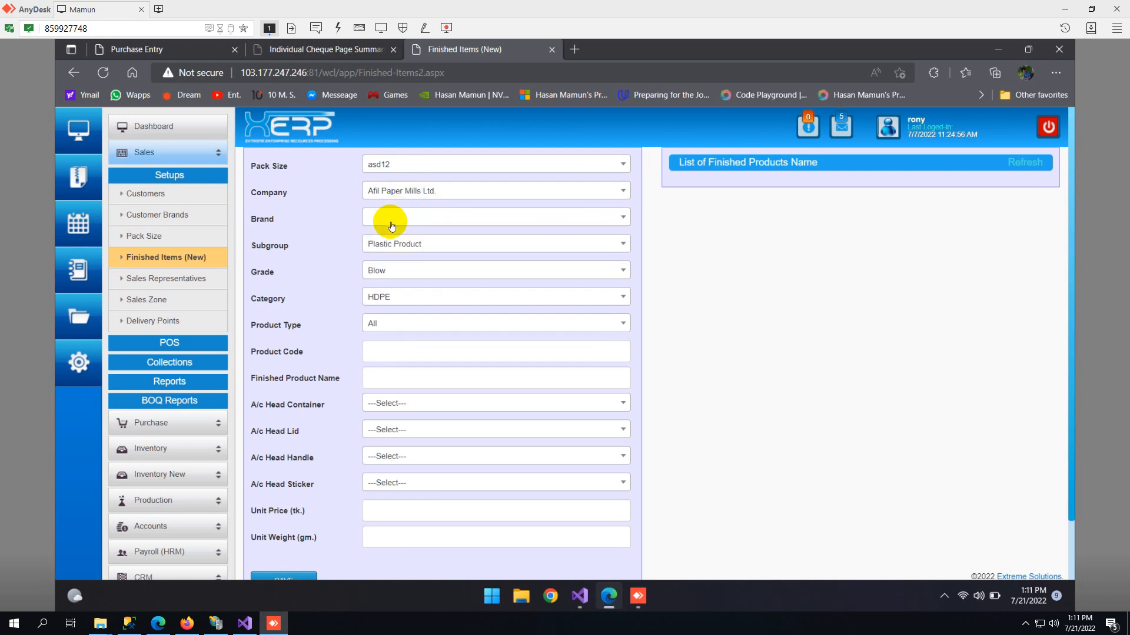
- Examine the available Subgroup, Grade and Category choices for a finished item without changing them
left_click(433, 249)
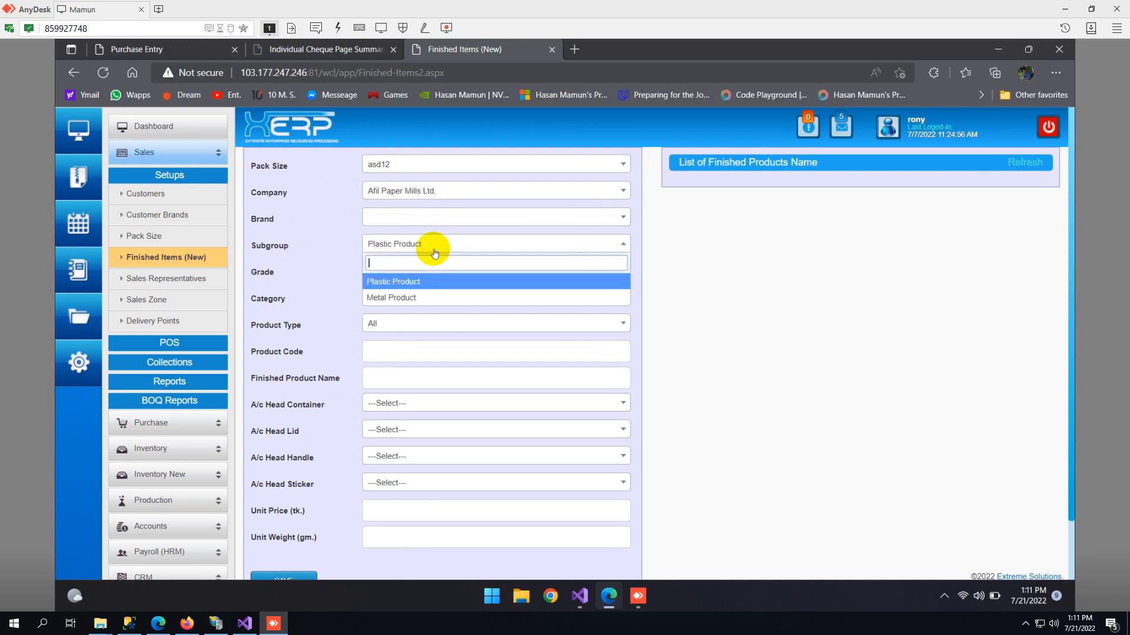
left_click(434, 252)
left_click(412, 274)
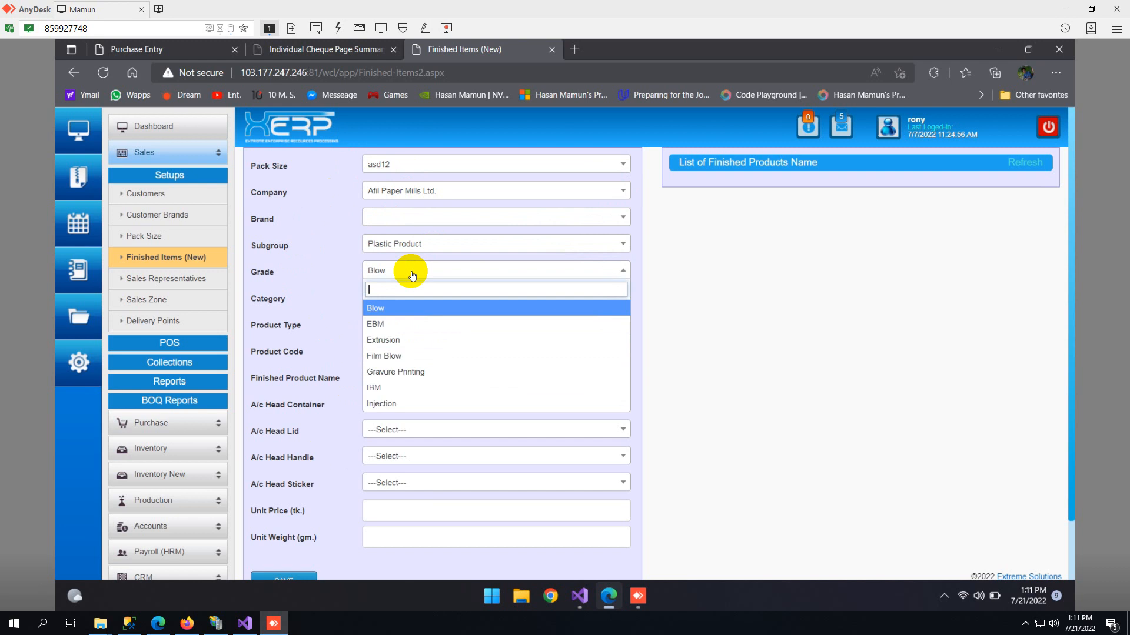
left_click(412, 274)
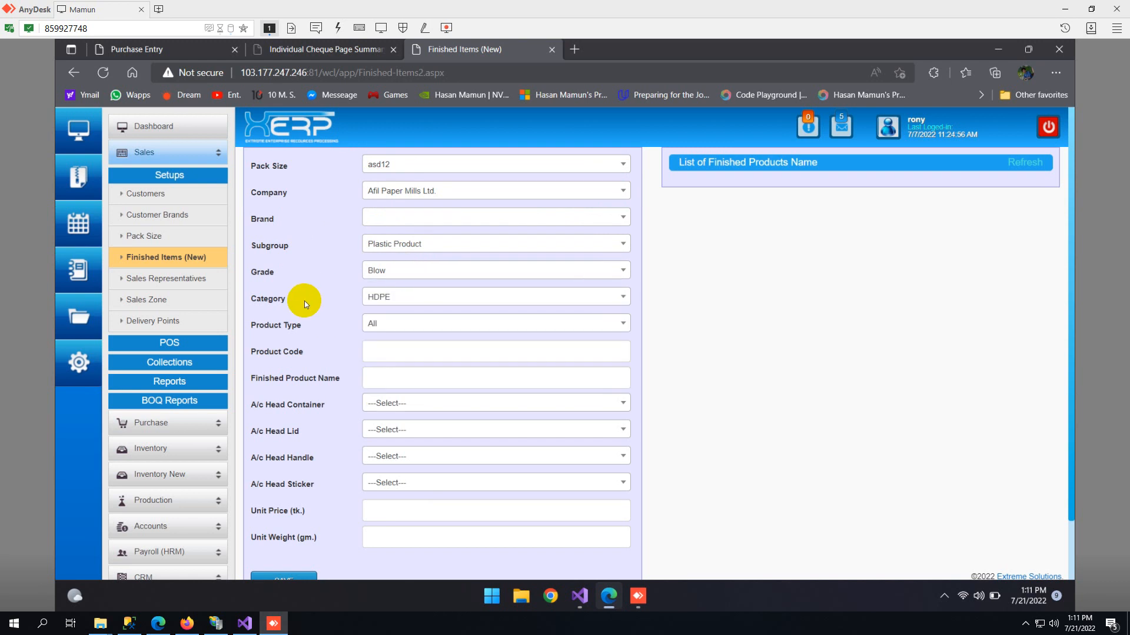
left_click(428, 304)
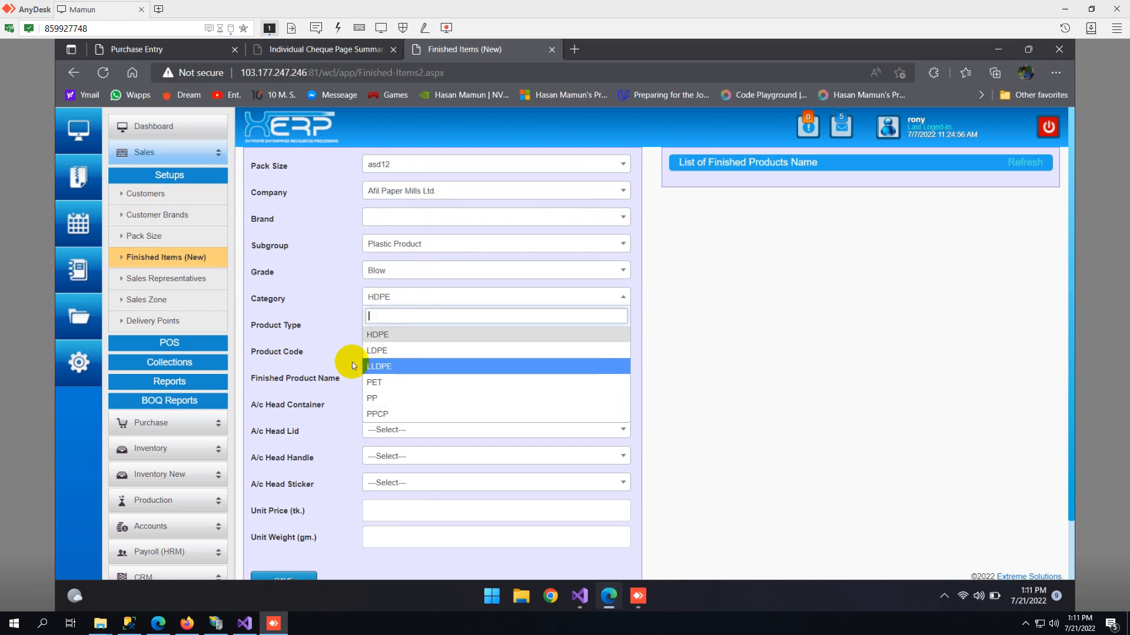
left_click(319, 343)
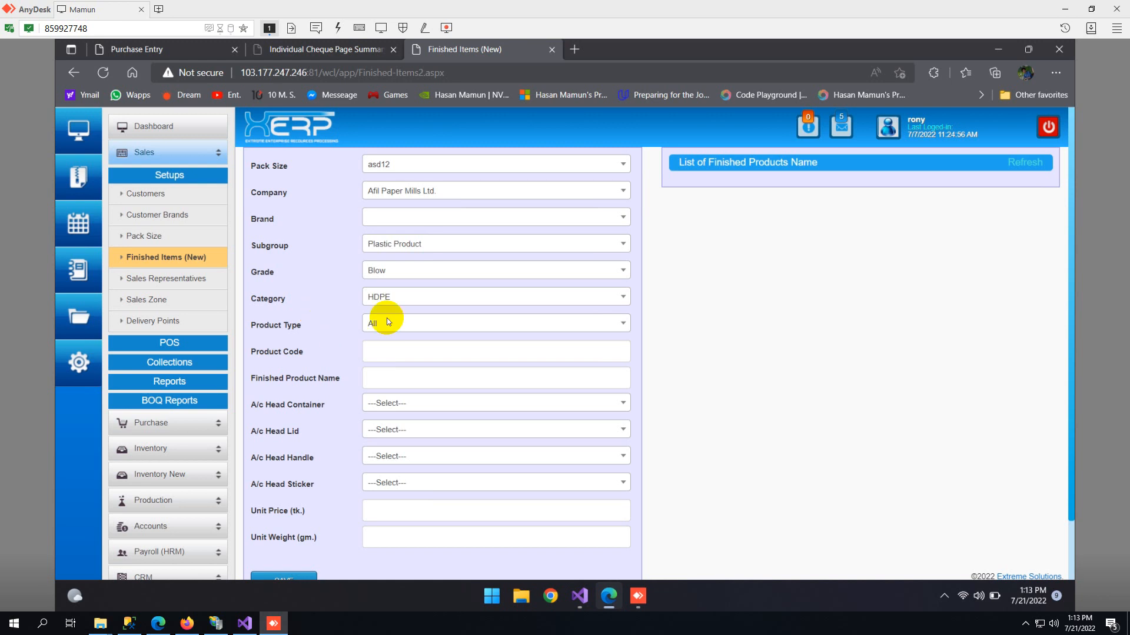
- Review the remaining finished item fields, from the product code and name to the A/c heads, unit price and unit weight
scroll(315, 335, "down", 1)
scroll(315, 333, "up", 1)
left_click(377, 368)
left_click(356, 370)
scroll(316, 328, "down", 1)
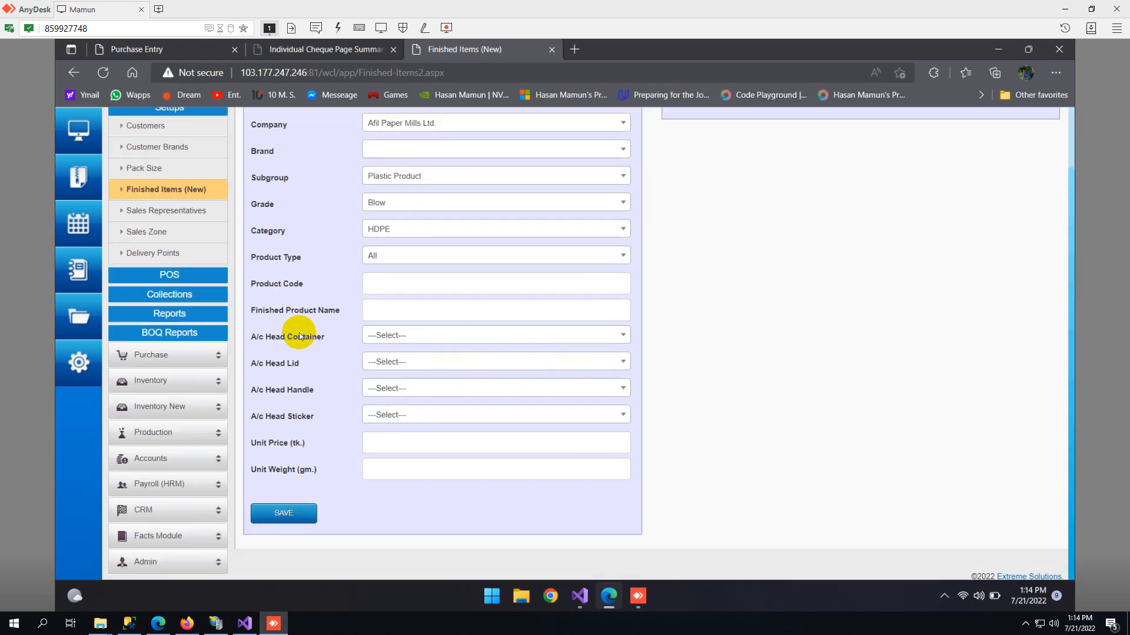
- View the Sales Representatives page and the Sales Zone setup page
left_click(172, 214)
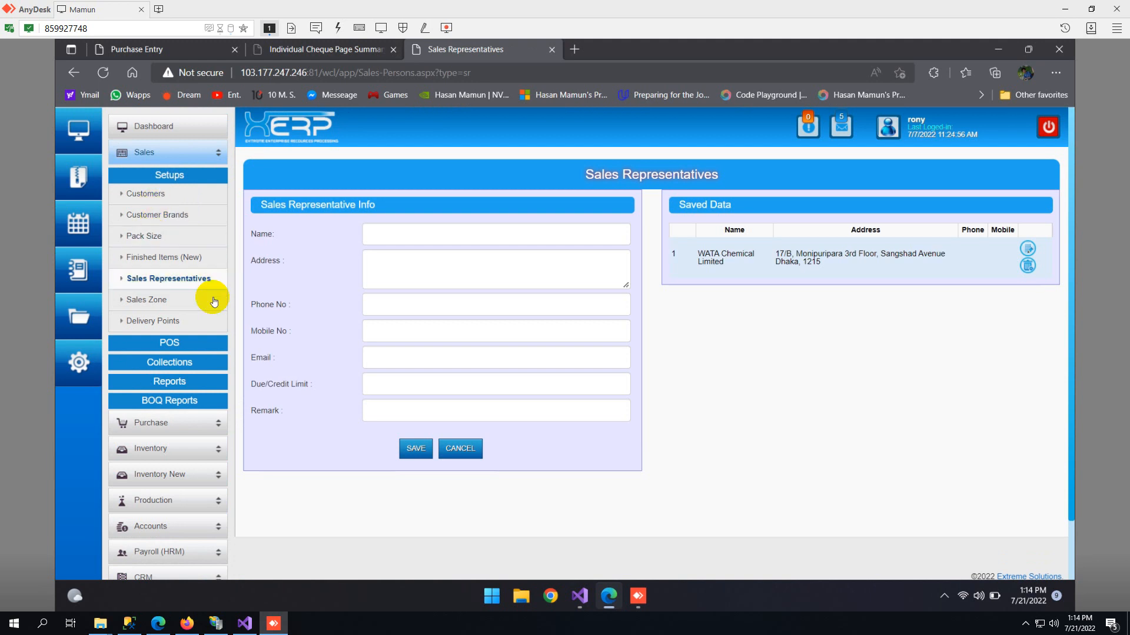
left_click(151, 300)
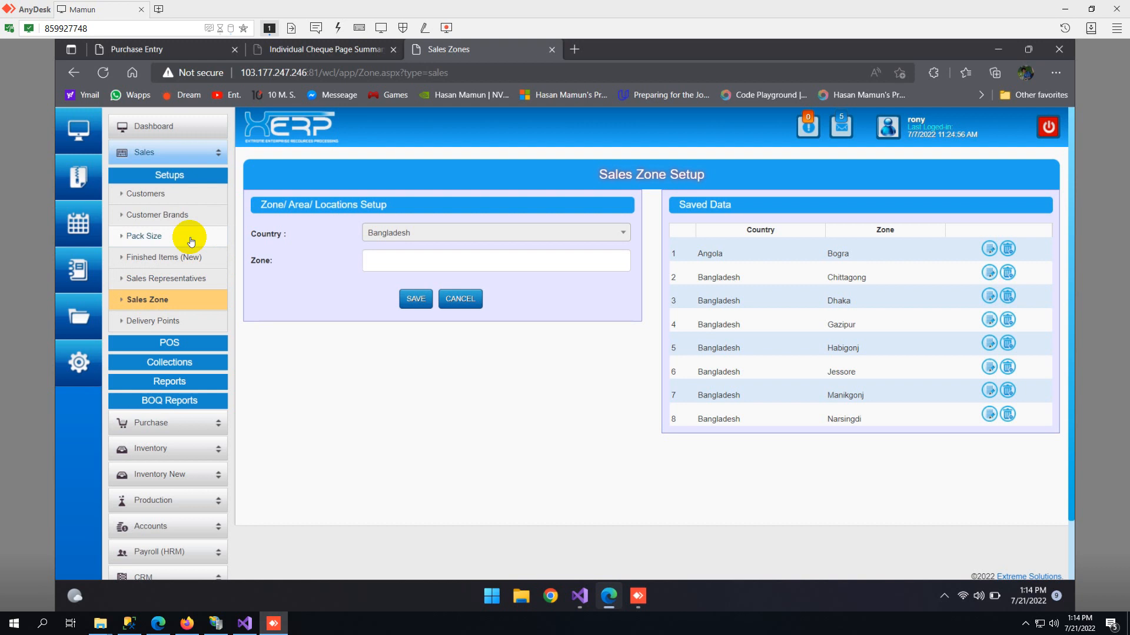
- Open Sales Order Entry in the POS section and review its form and the saved orders
left_click(169, 344)
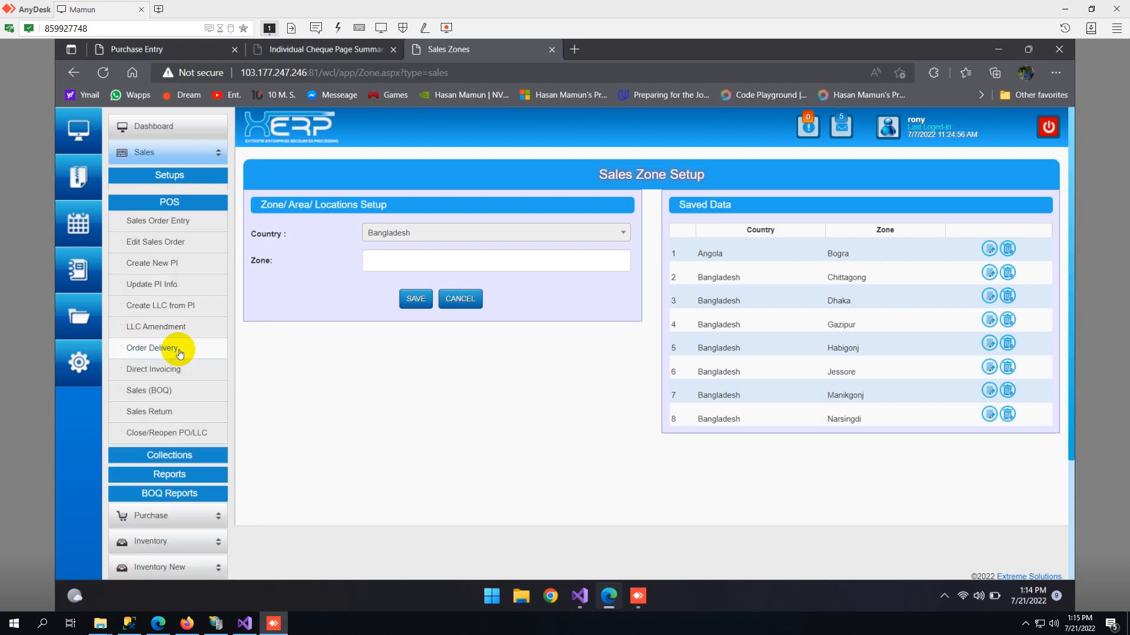
left_click(177, 214)
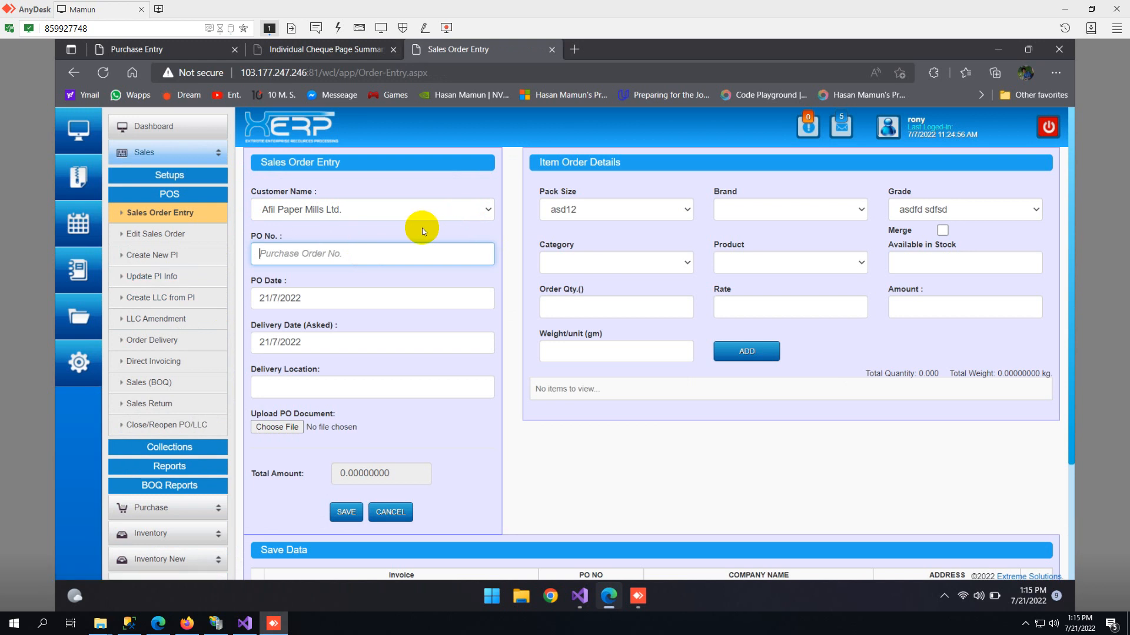
left_click(406, 296)
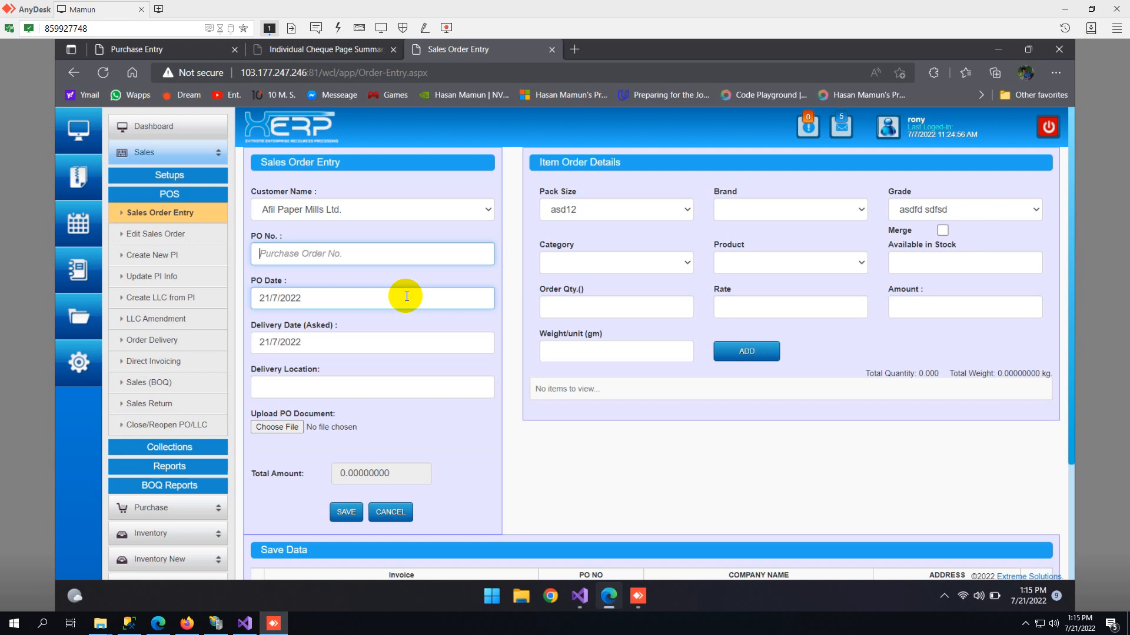
scroll(566, 407, "down", 3)
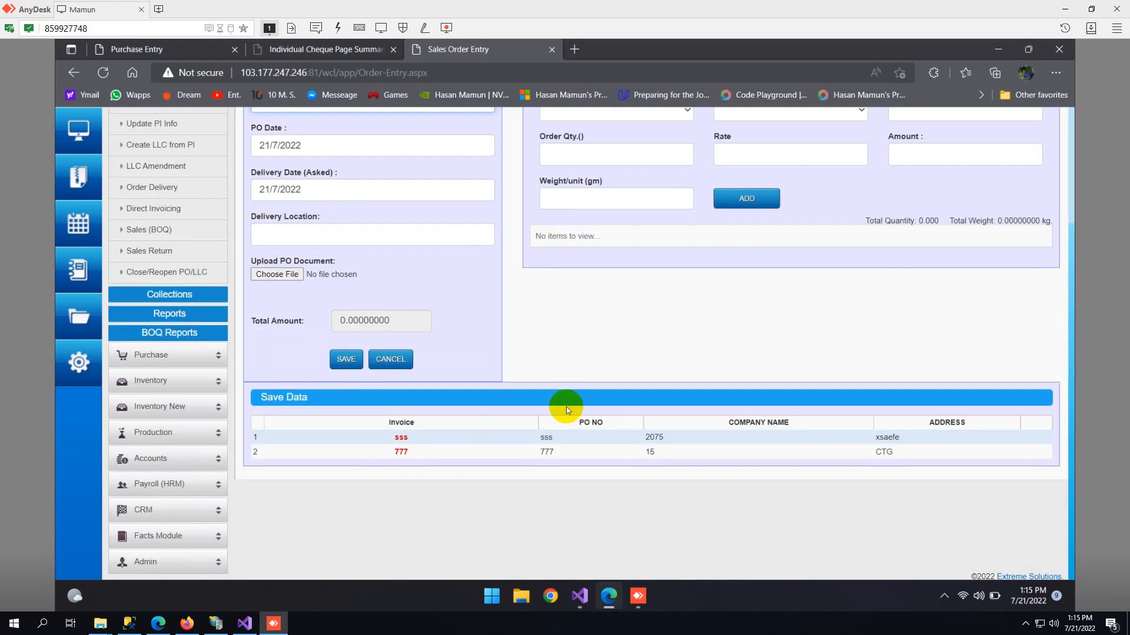
scroll(566, 407, "up", 3)
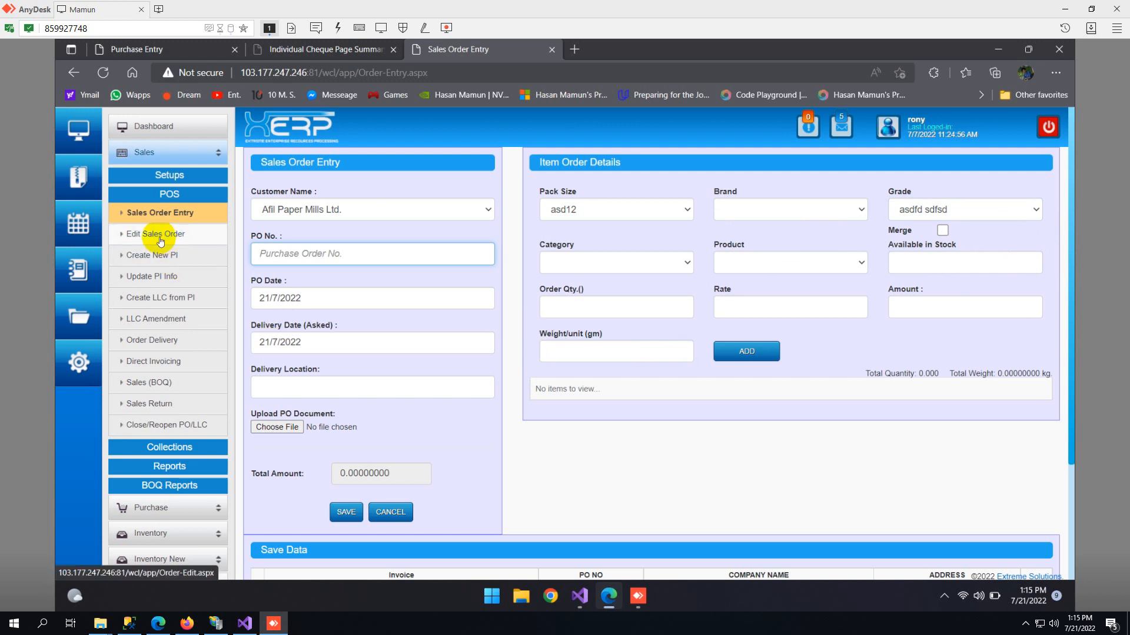
- Examine the sales order's customer, PO number, PO date, requested delivery date and delivery location fields without changing them
left_click(312, 215)
left_click(283, 214)
left_click(278, 253)
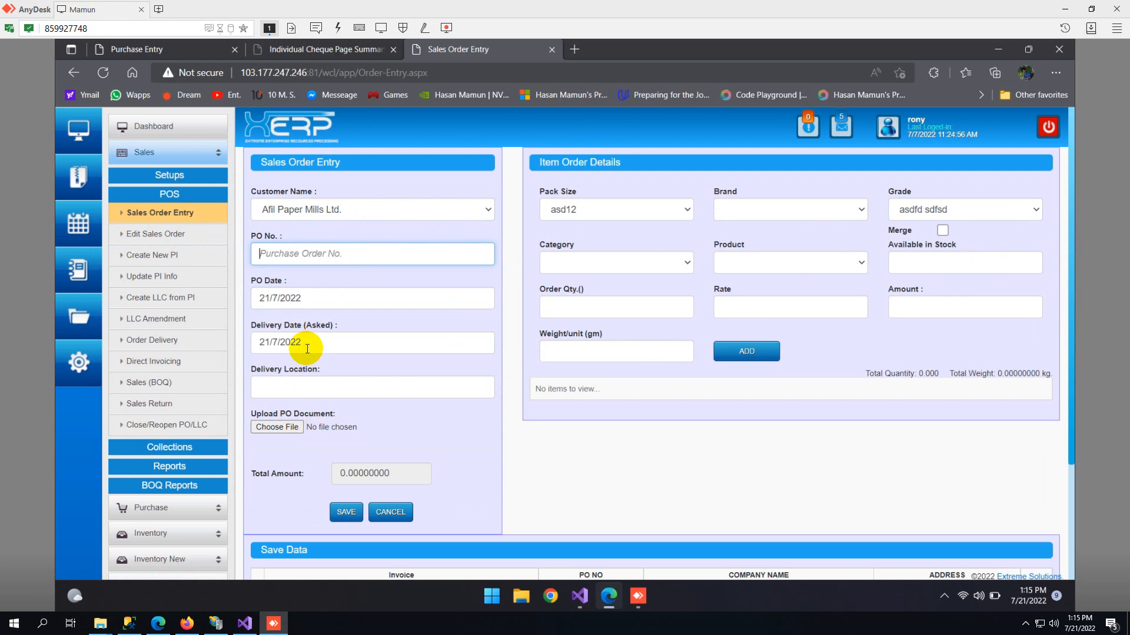
left_click(297, 308)
left_click(529, 494)
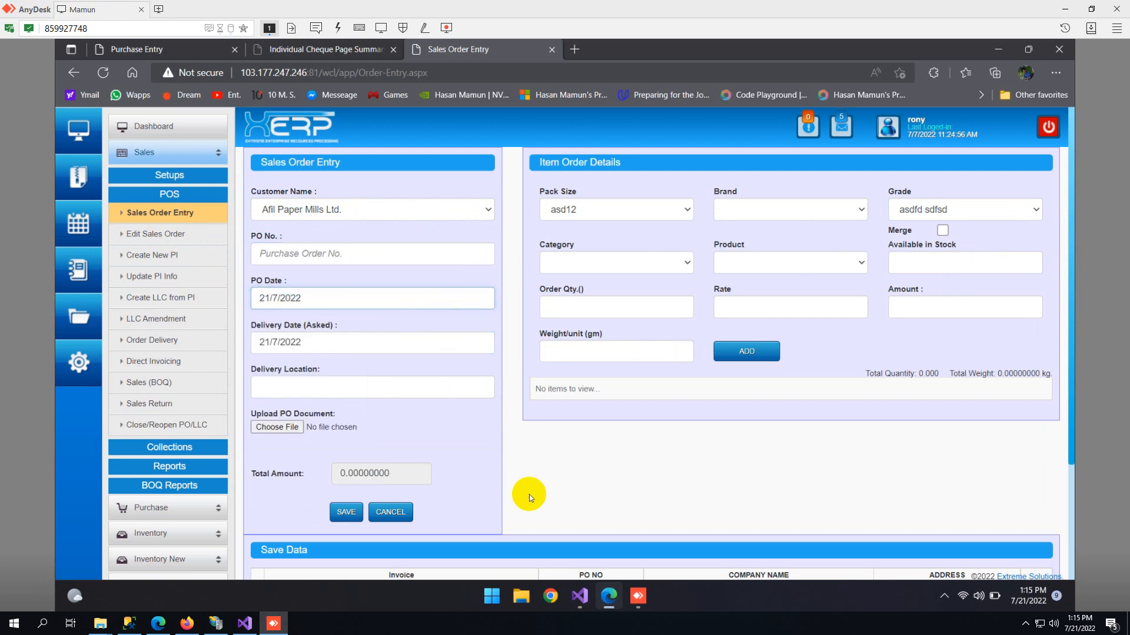
left_click(259, 342)
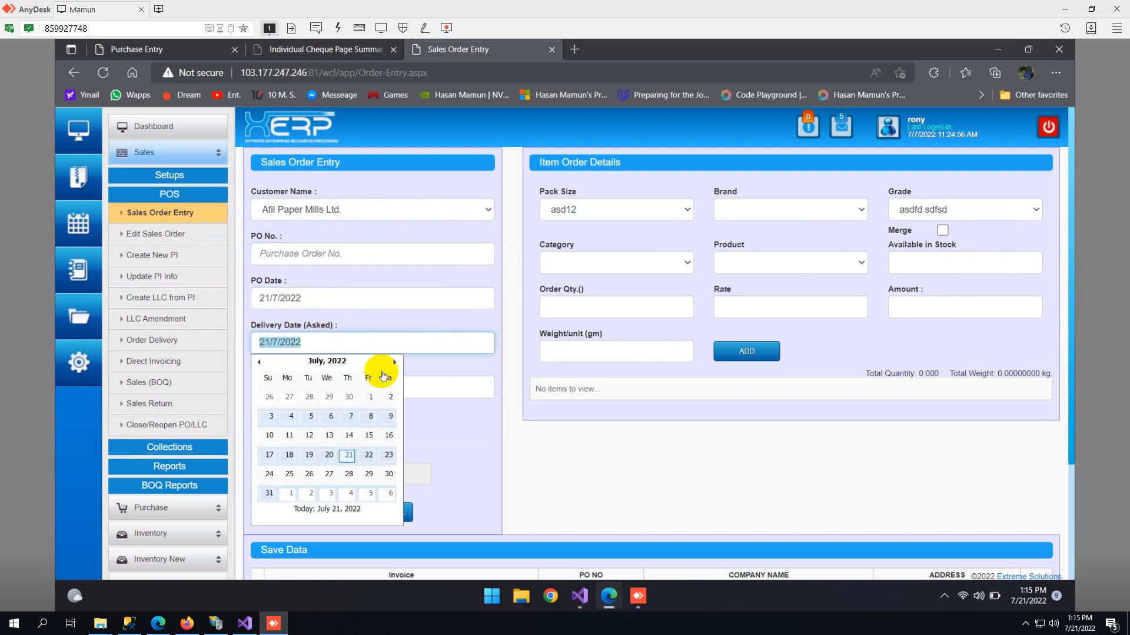
left_click(535, 433)
left_click(336, 388)
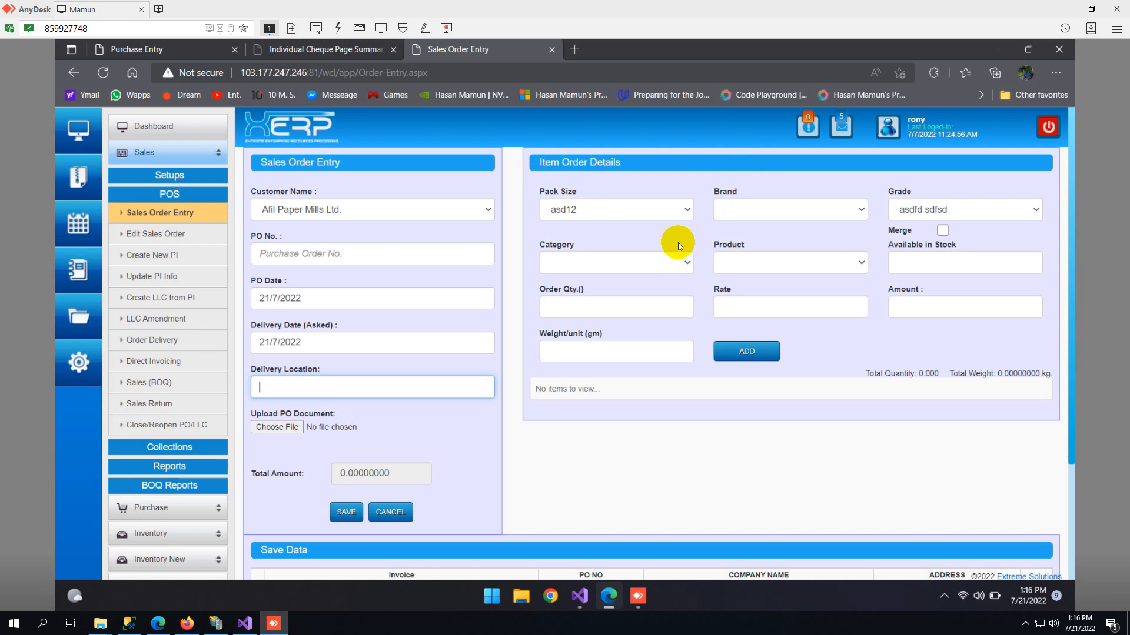
- Set the order item's pack size to 250 ml and its grade to Extrusion, and check the brand choices
left_click(630, 210)
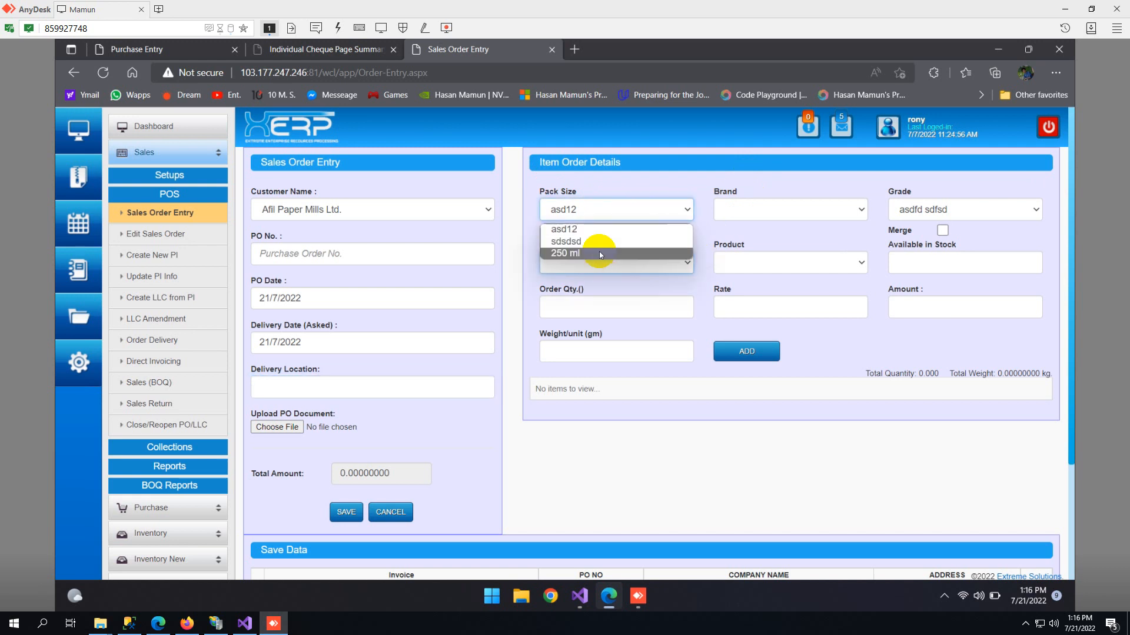
left_click(580, 253)
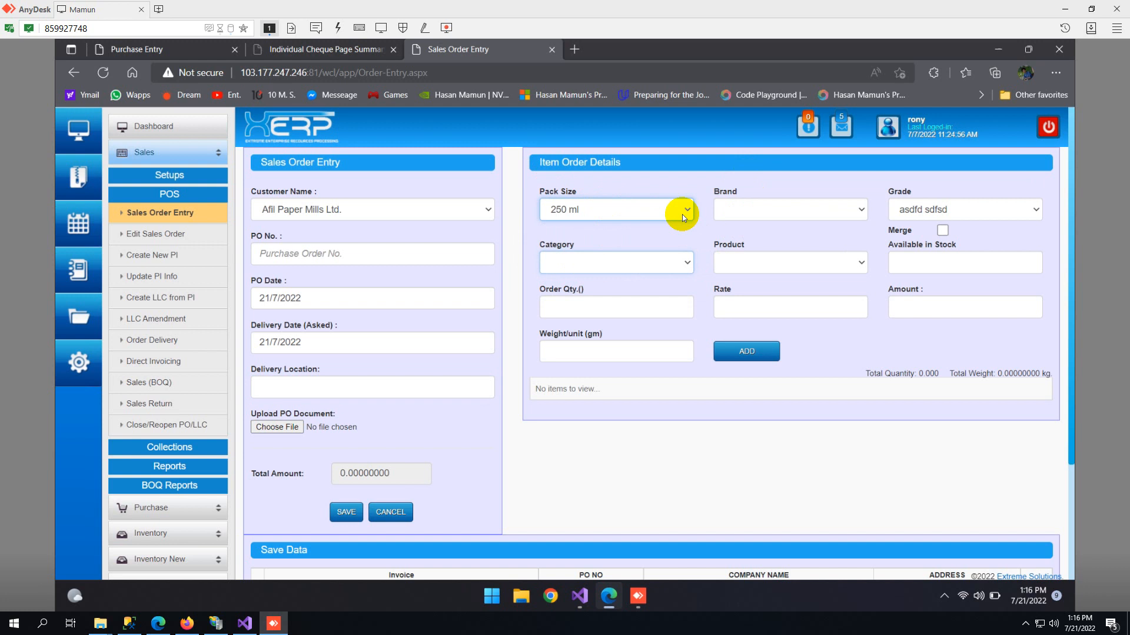
left_click(775, 203)
left_click(933, 211)
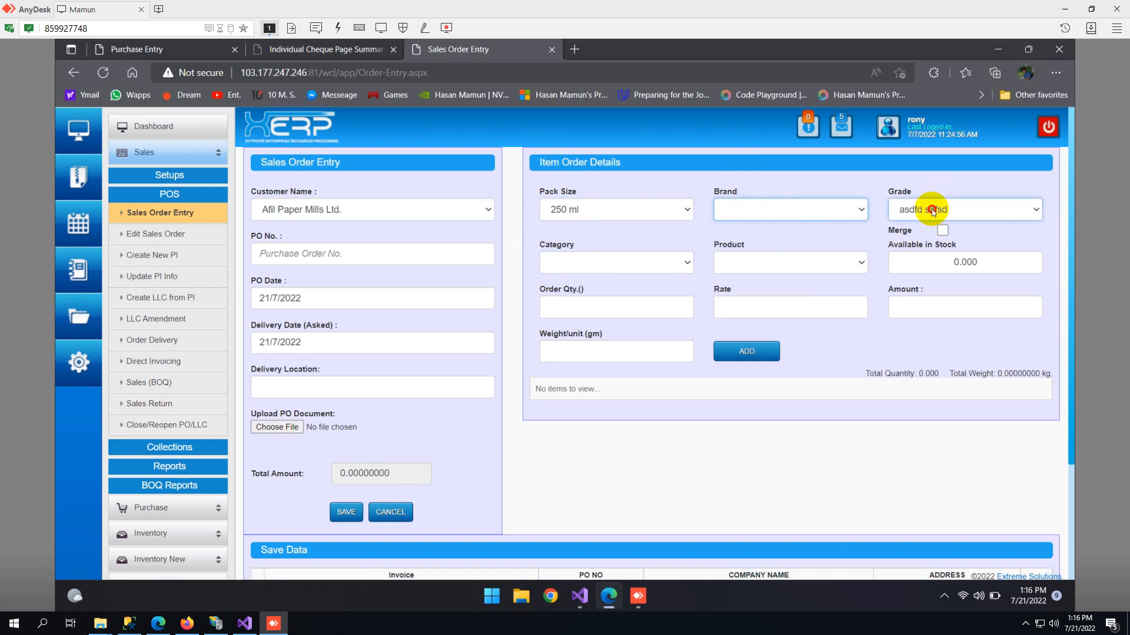
left_click(935, 264)
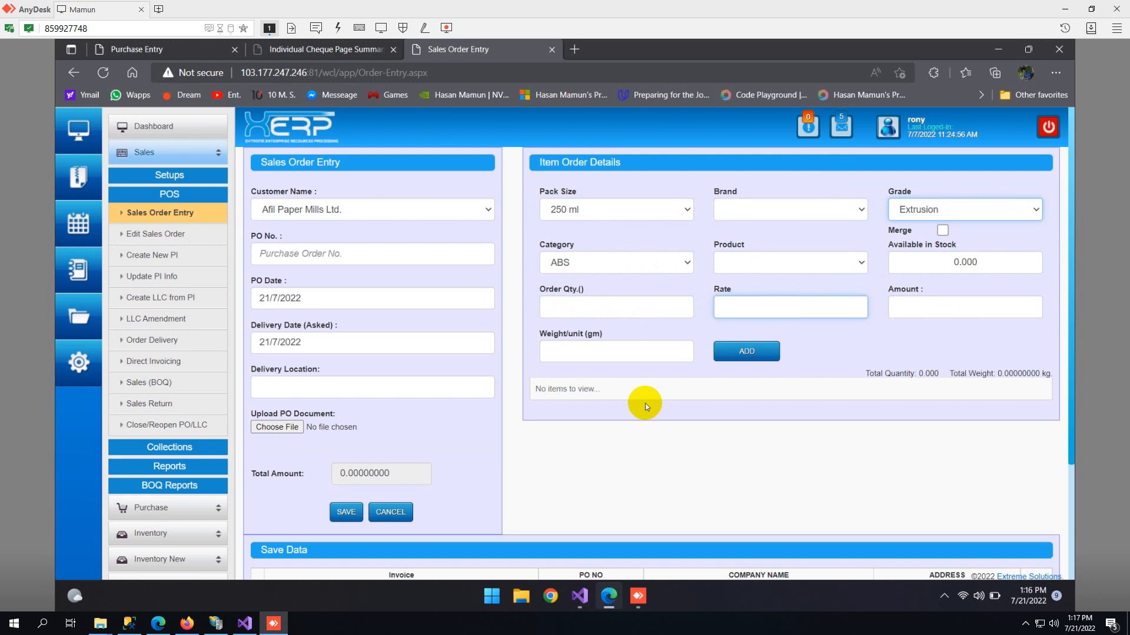
- Open the Edit Sales Order page and look through its customer and PO number choices without selecting any
left_click(160, 238)
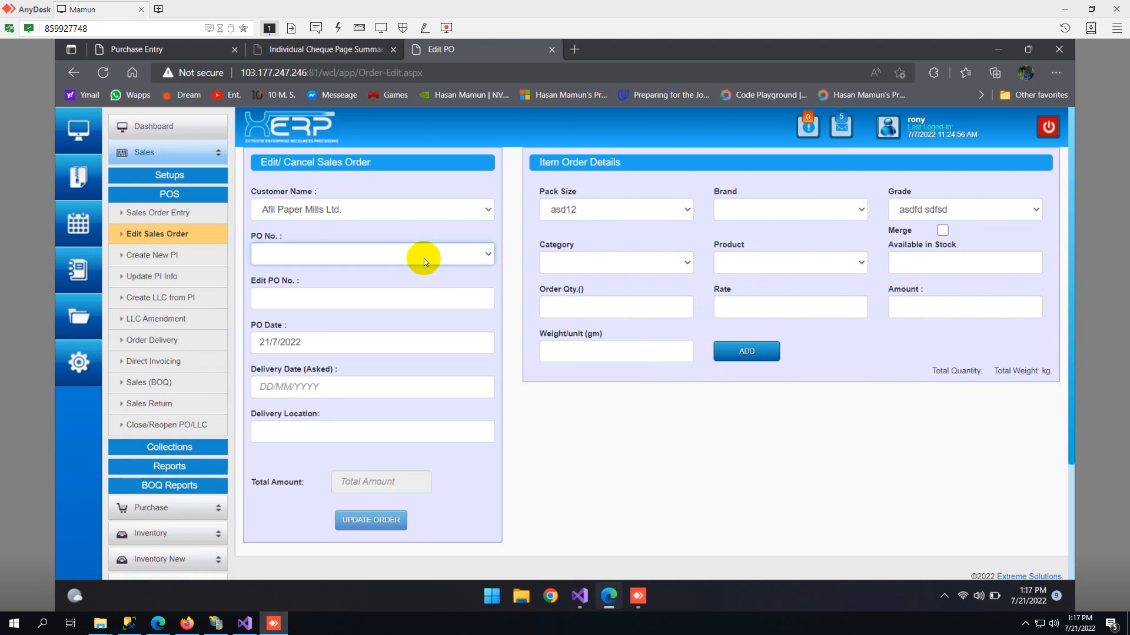
left_click(390, 209)
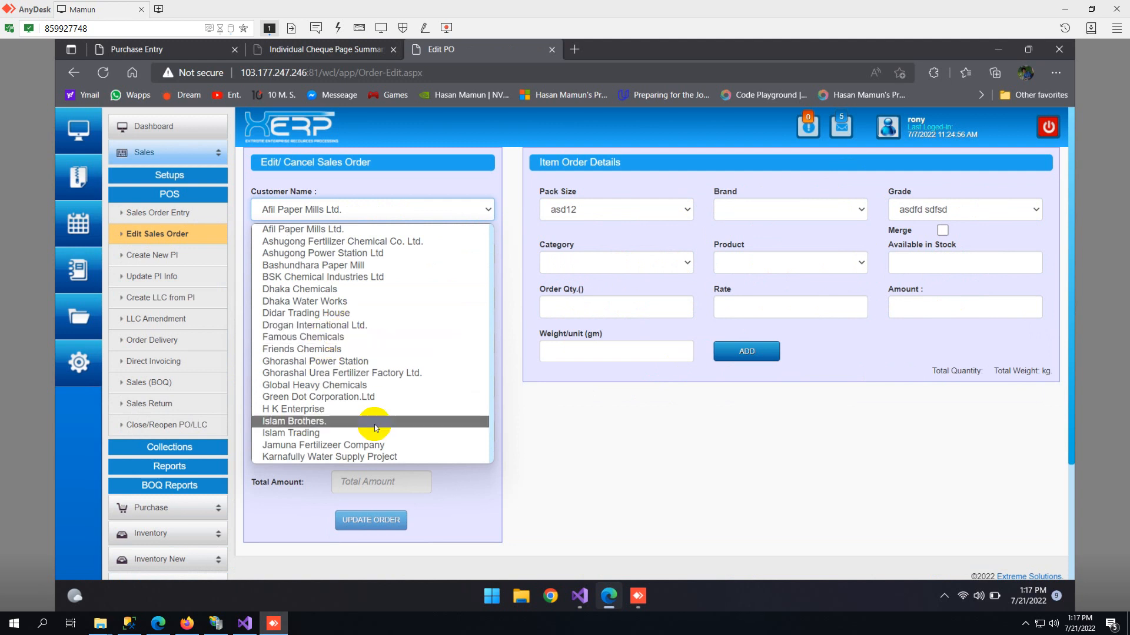
scroll(350, 353, "down", 5)
scroll(349, 350, "down", 8)
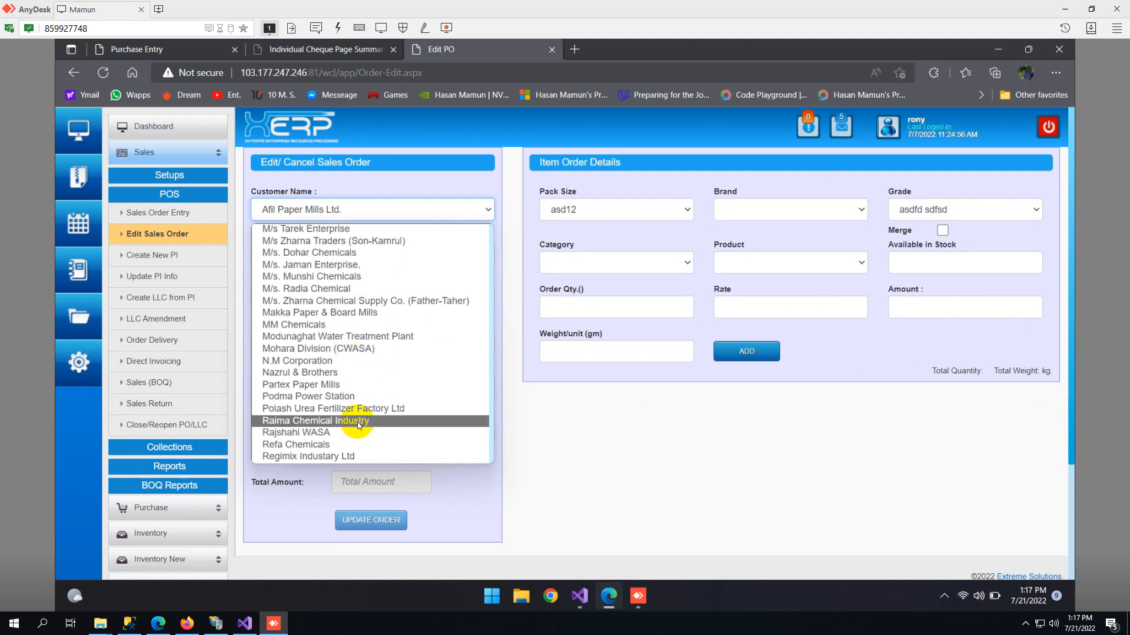
scroll(345, 377, "down", 6)
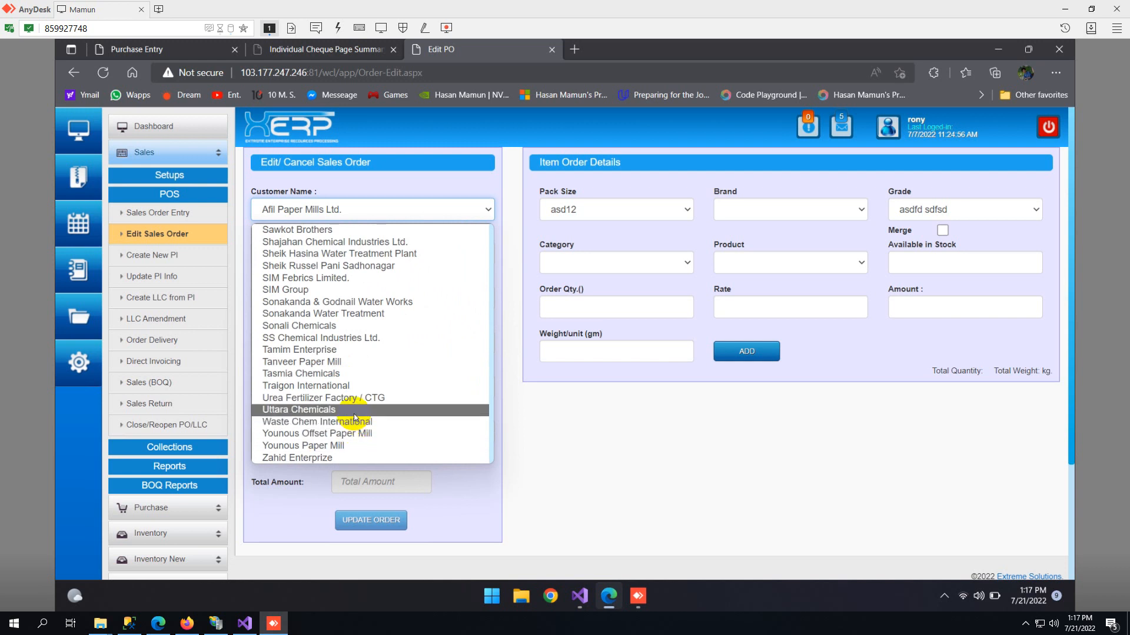
scroll(354, 414, "up", 8)
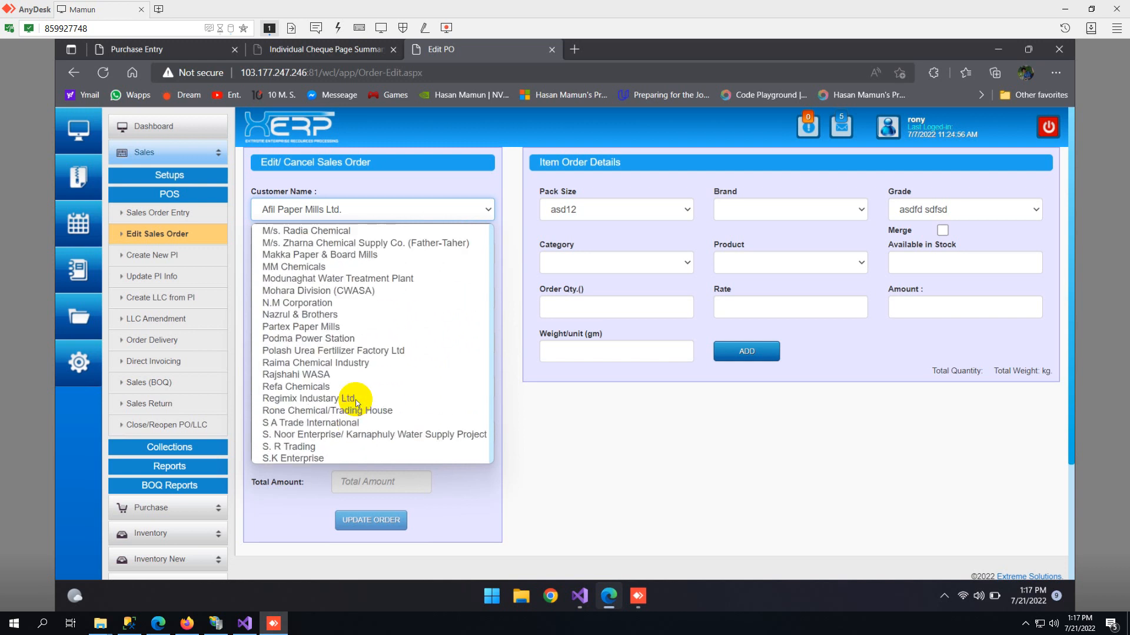
scroll(356, 402, "up", 10)
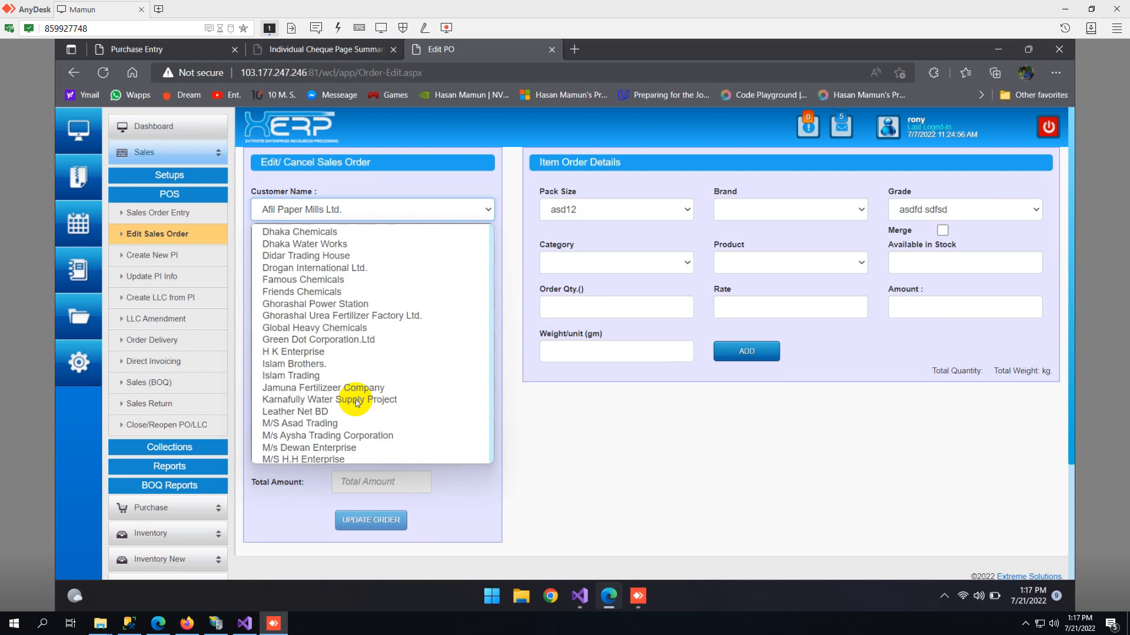
scroll(356, 400, "up", 3)
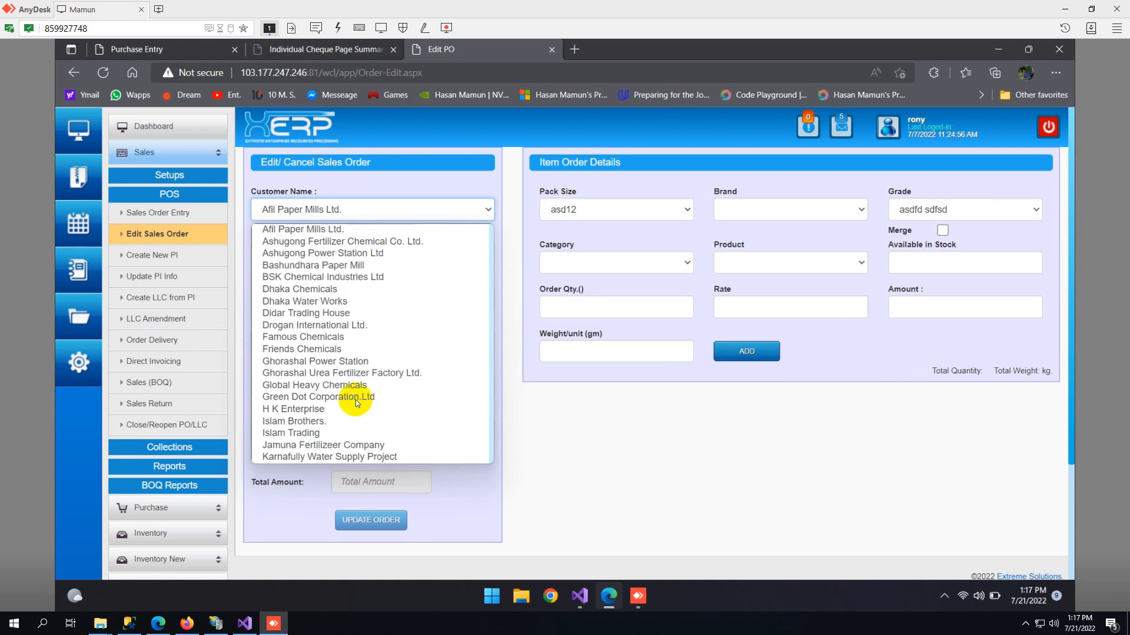
left_click(671, 432)
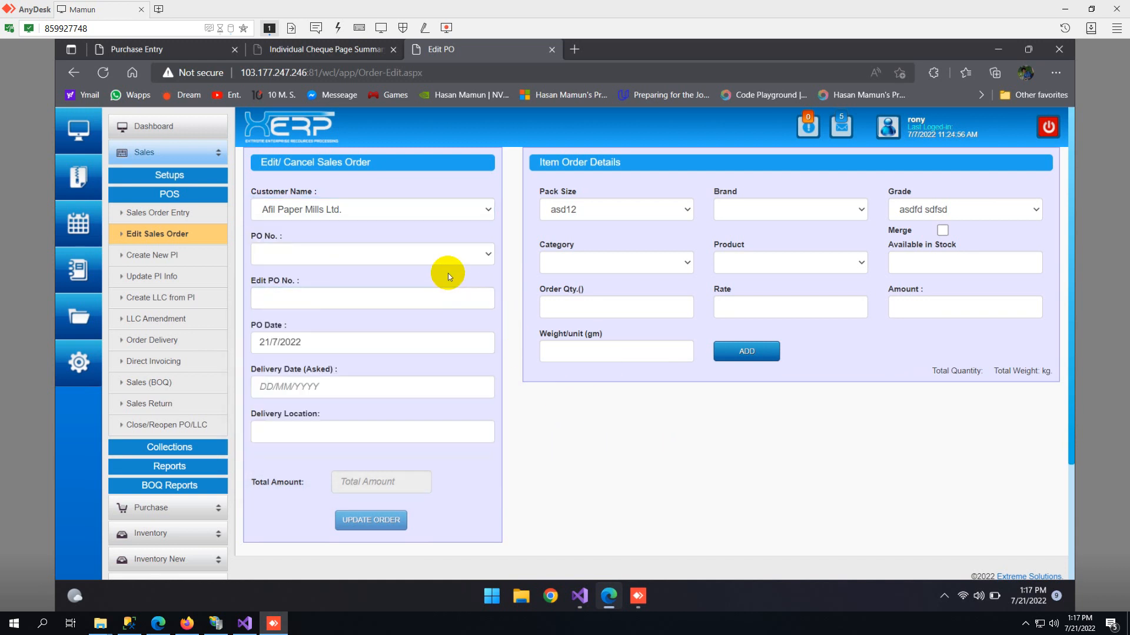
left_click(414, 264)
left_click(412, 258)
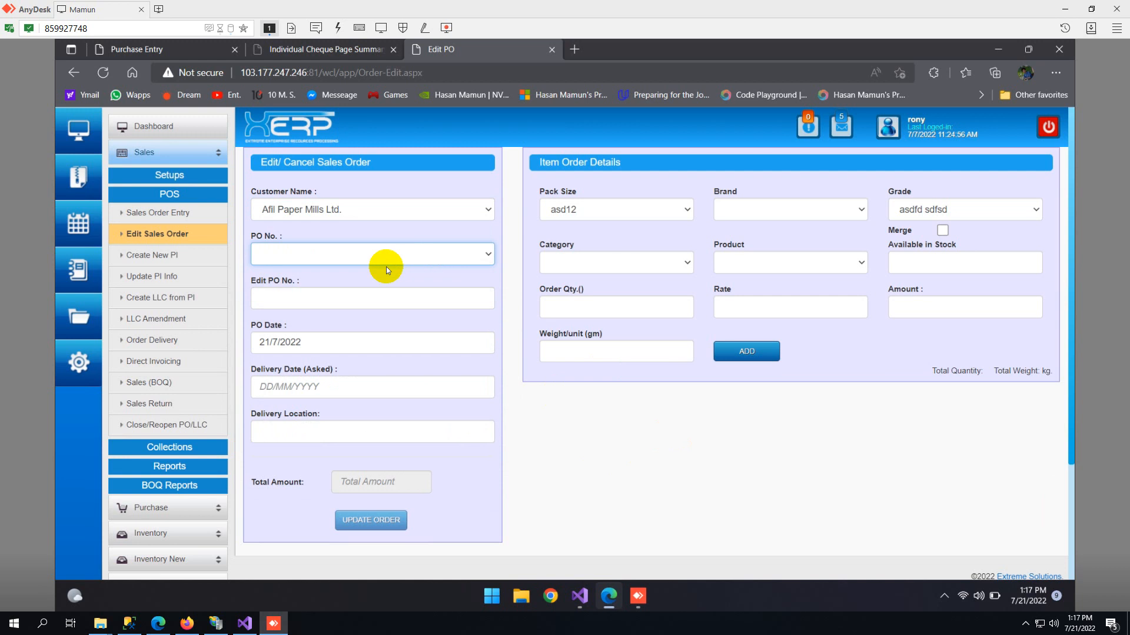
- View the Create New PI page and the Update PI Info page
left_click(162, 259)
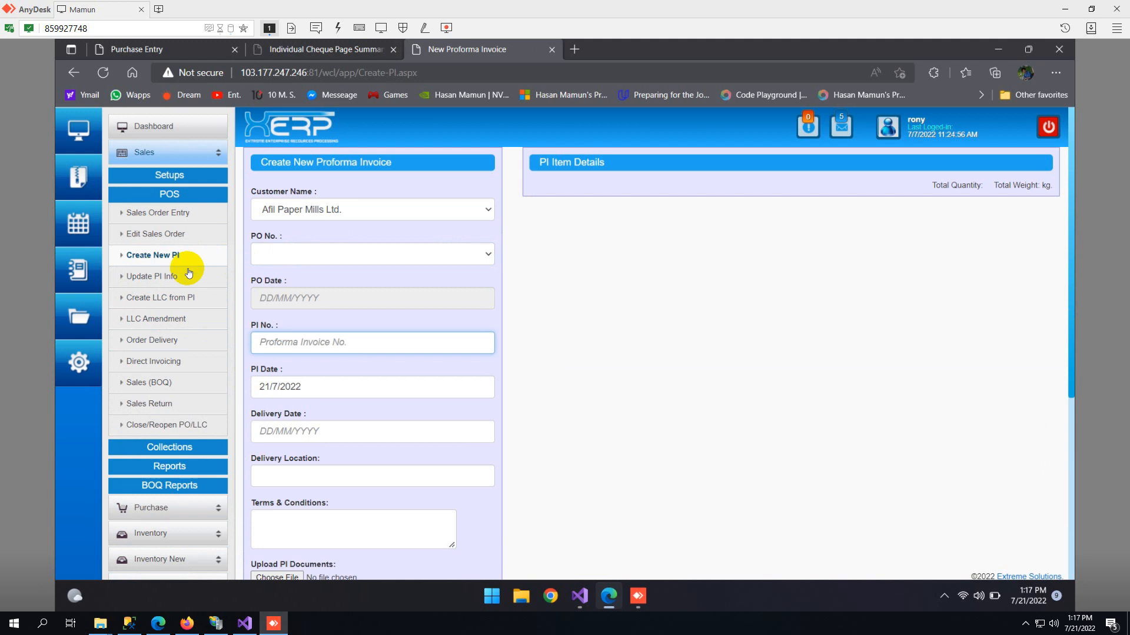
left_click(170, 283)
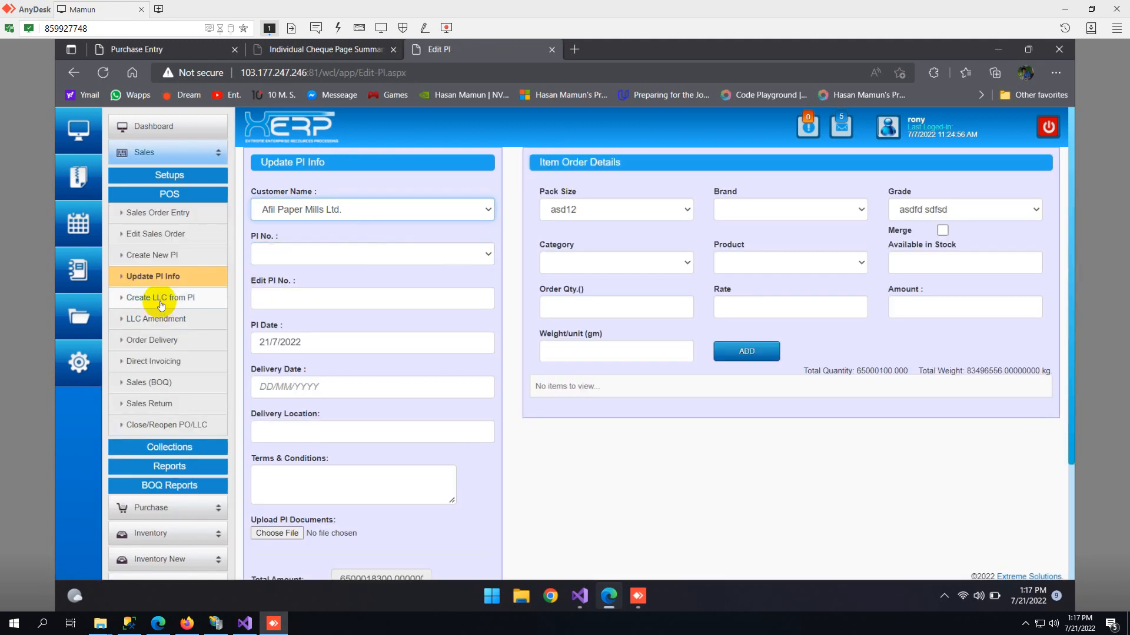
- View the Create LLC from PI page, and open the Order Delivery page to look through its whole form
left_click(160, 305)
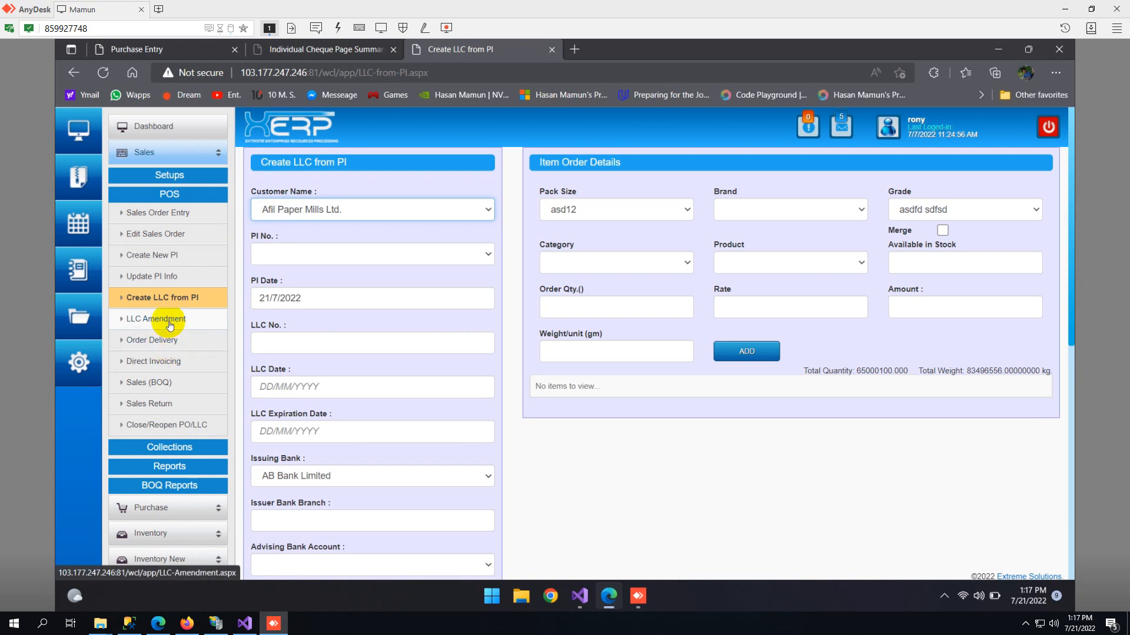
left_click(170, 346)
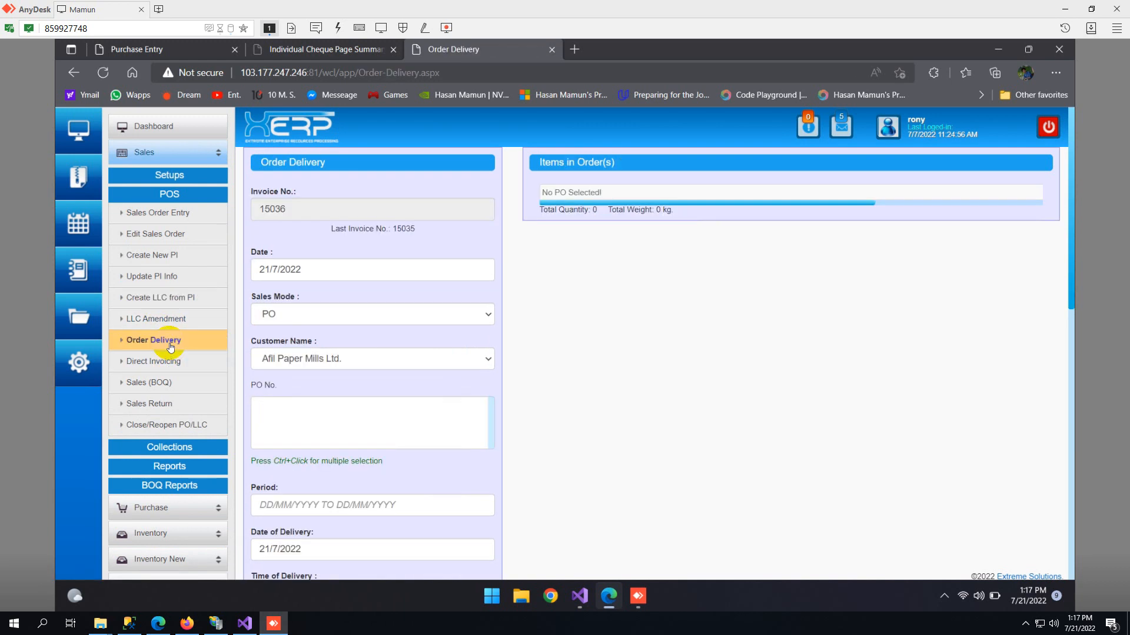
scroll(453, 294, "down", 10)
scroll(443, 339, "up", 10)
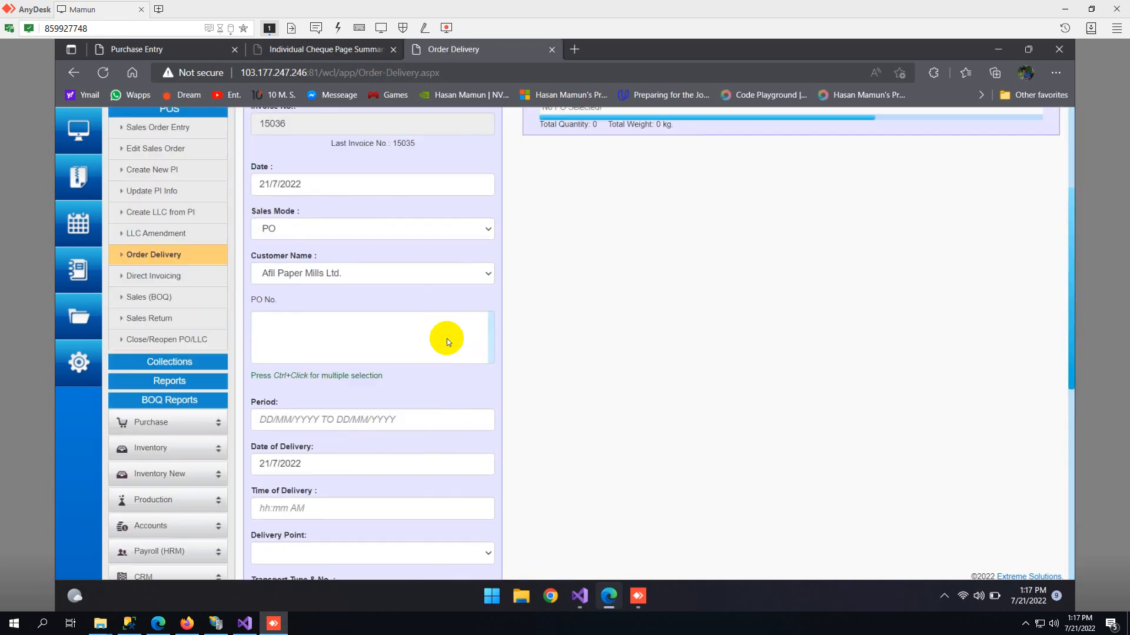
scroll(442, 336, "down", 10)
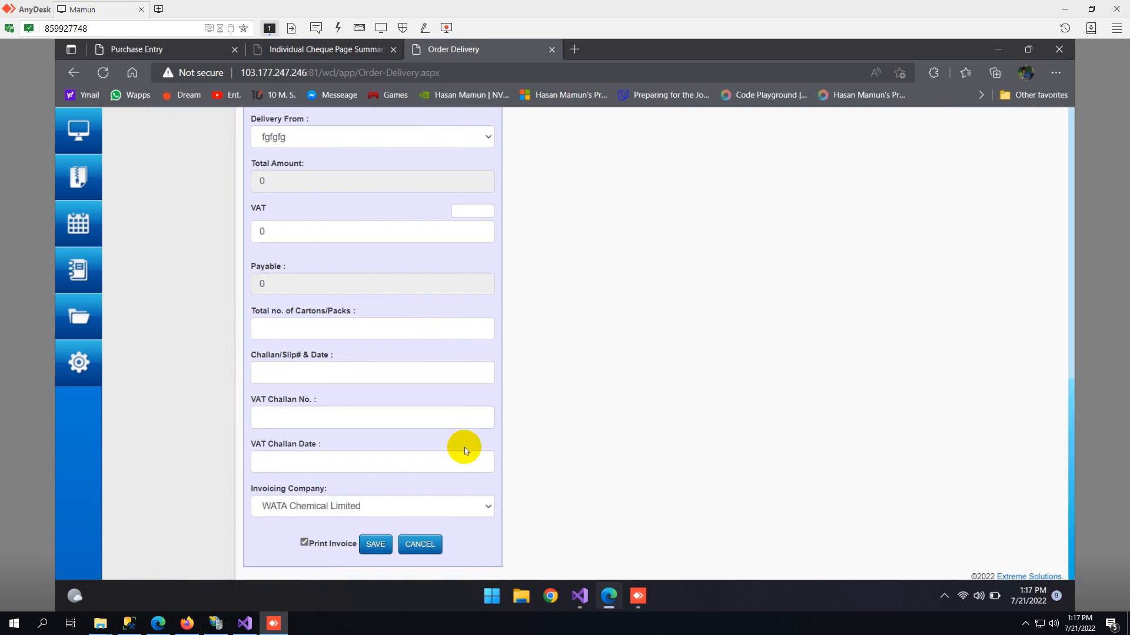
scroll(459, 445, "up", 10)
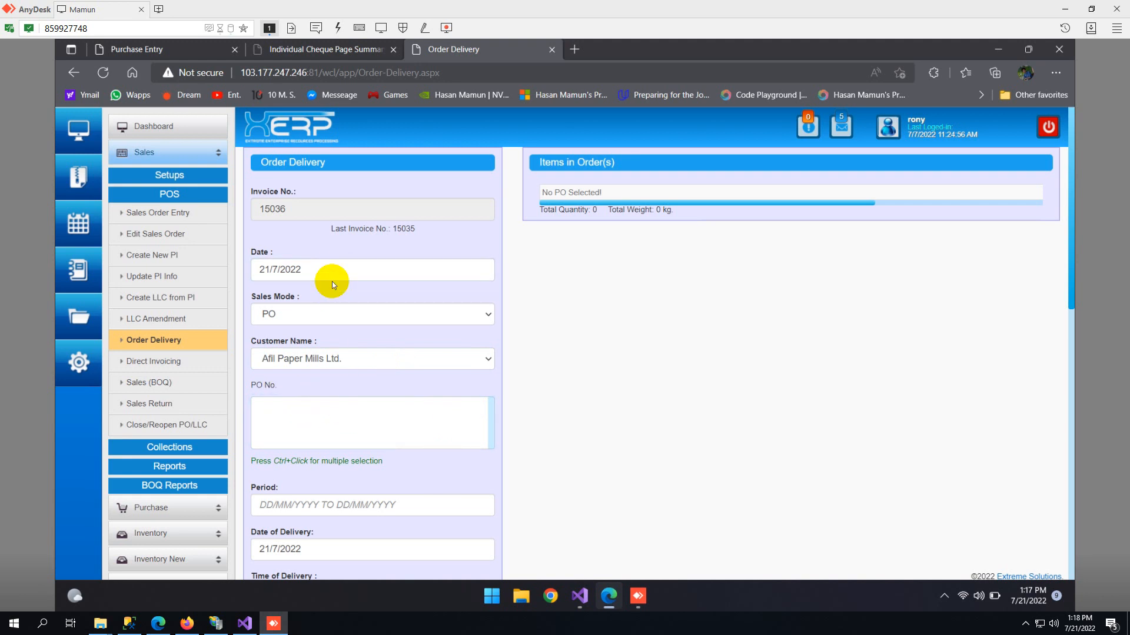
- Check the order delivery's sales mode choices without changing the mode, and set the customer to Dhaka Water Works
left_click(320, 315)
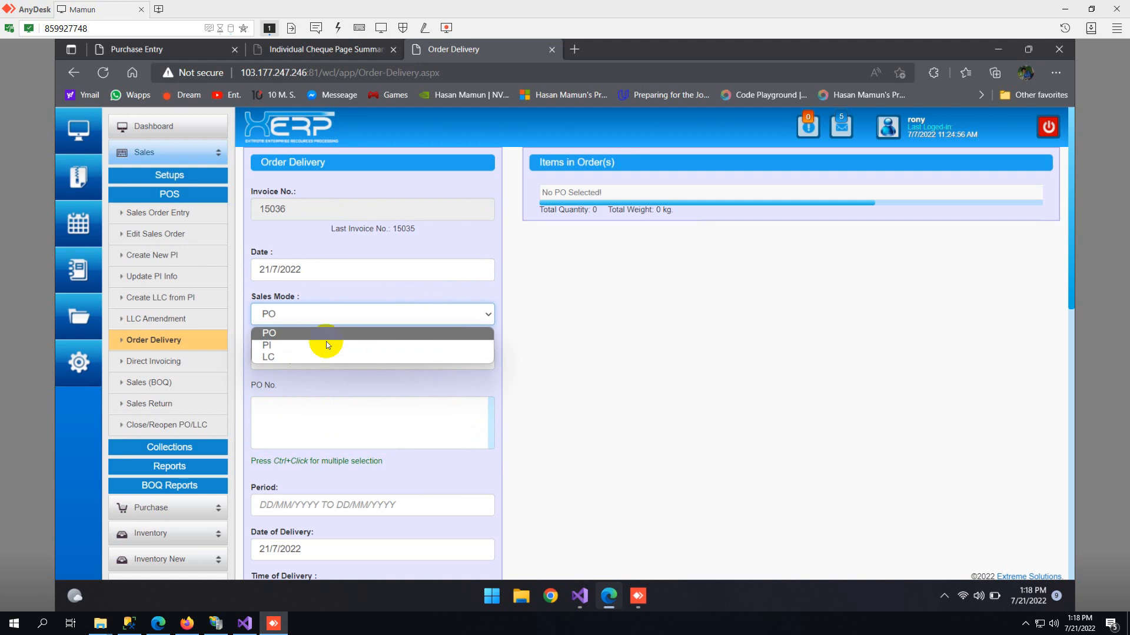
left_click(603, 347)
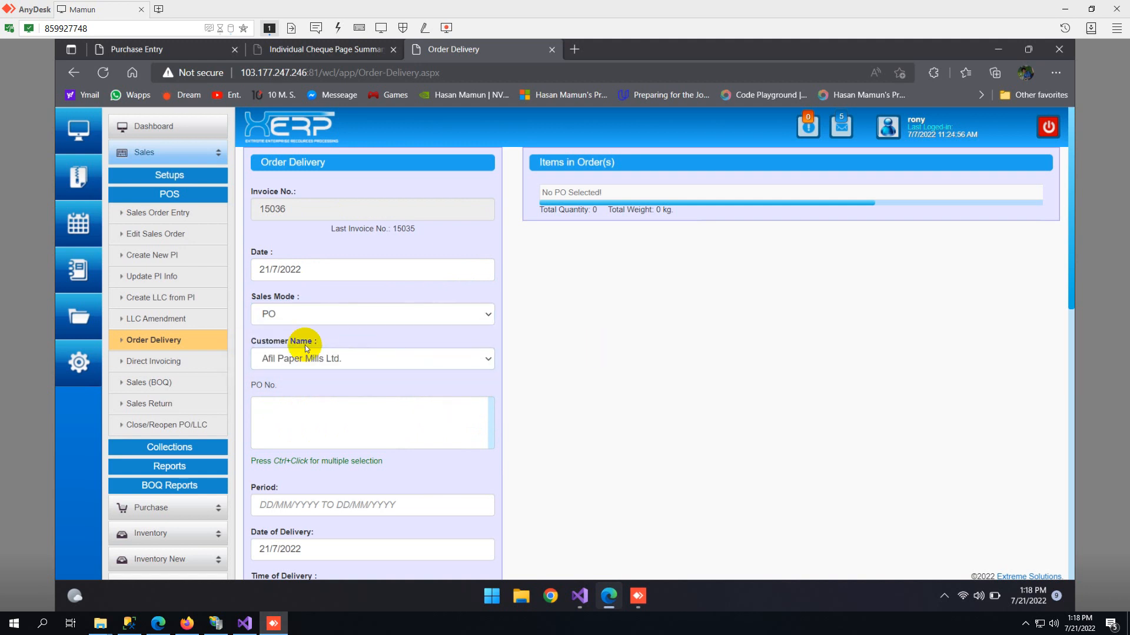
scroll(308, 326, "down", 3)
scroll(306, 320, "up", 2)
left_click(304, 292)
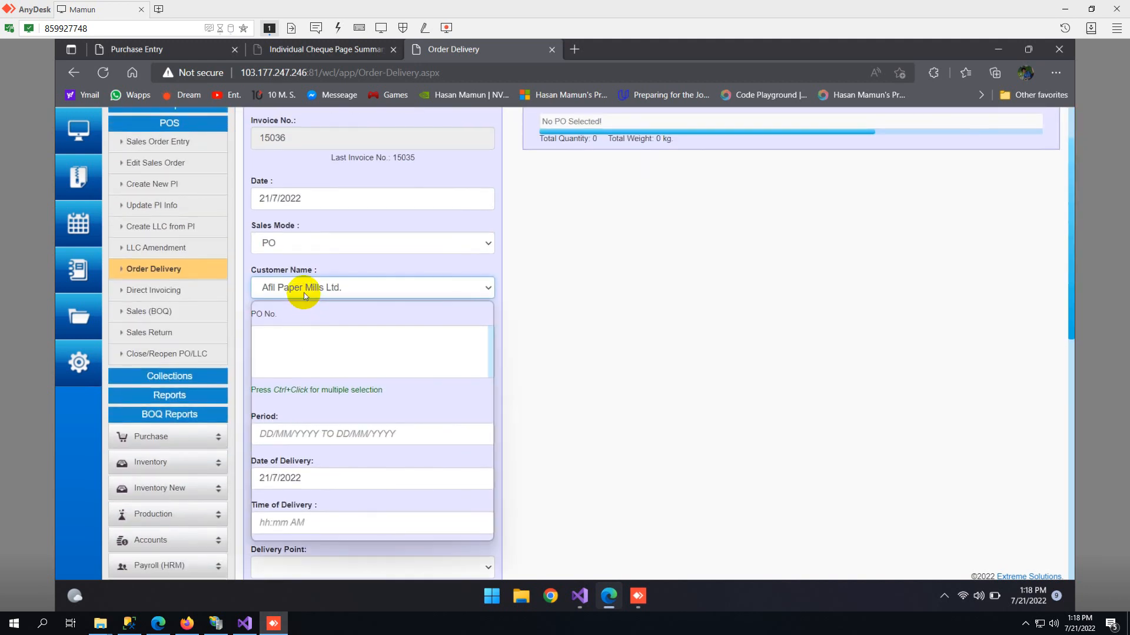
left_click(311, 376)
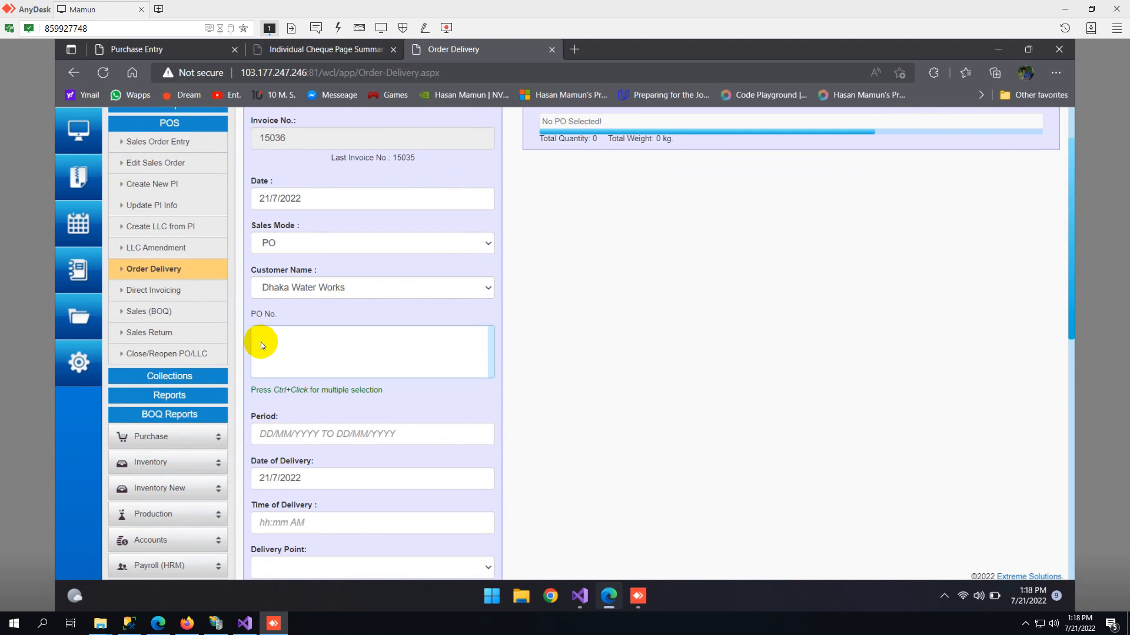
left_click(317, 344)
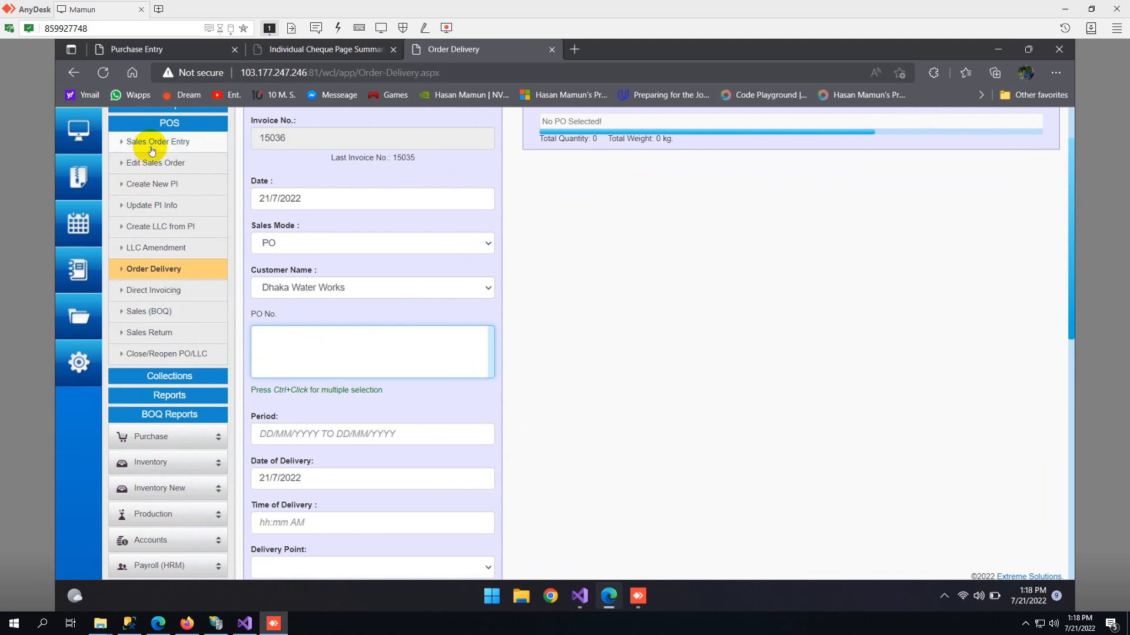
- Open the Direct Invoicing page and look through its direct sales and order item fields
scroll(443, 242, "up", 1)
scroll(443, 242, "up", 2)
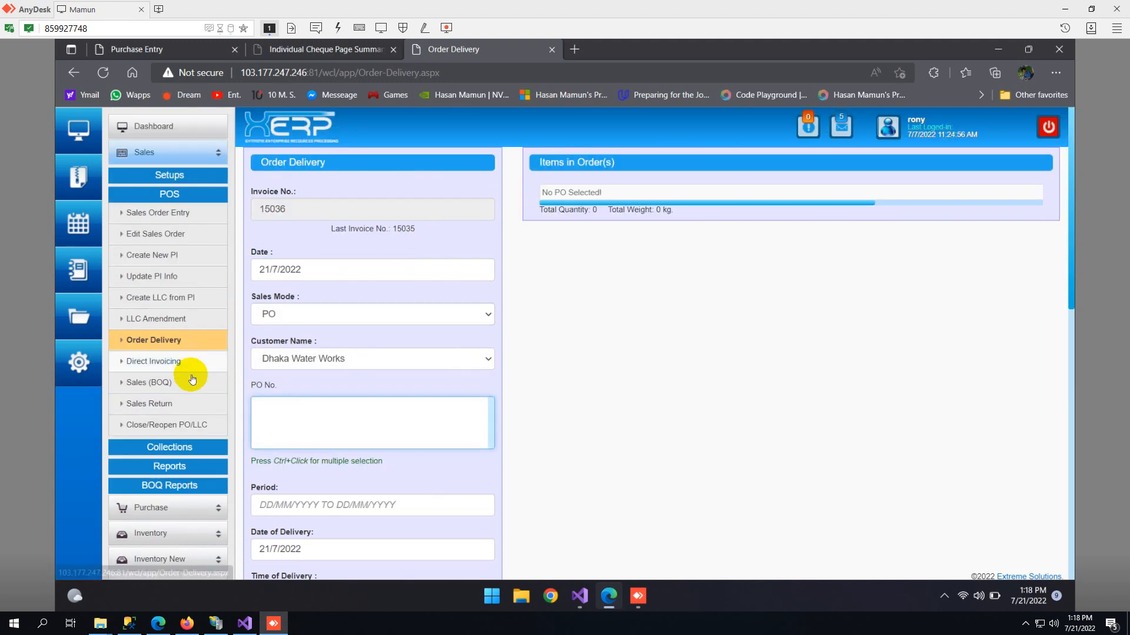
scroll(192, 381, "down", 10)
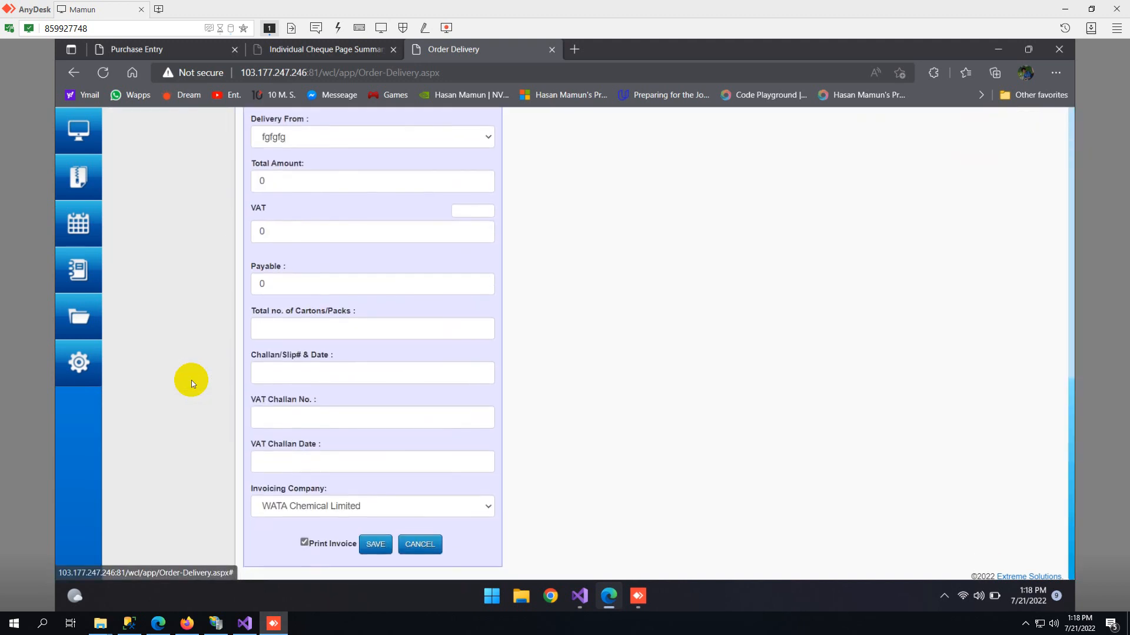
scroll(344, 465, "up", 10)
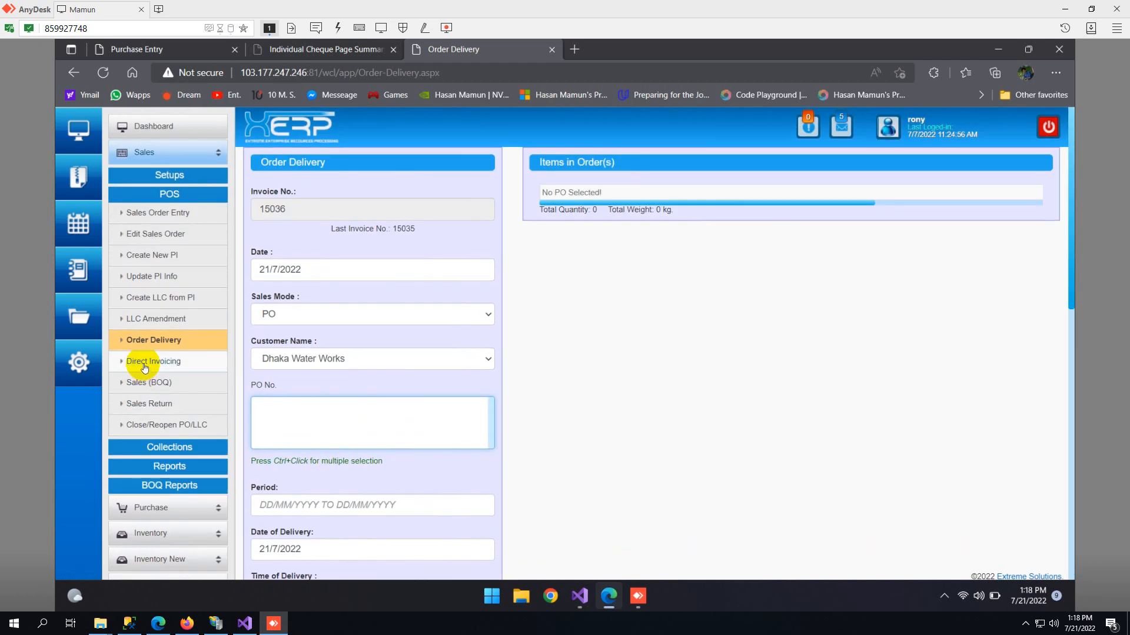
left_click(145, 366)
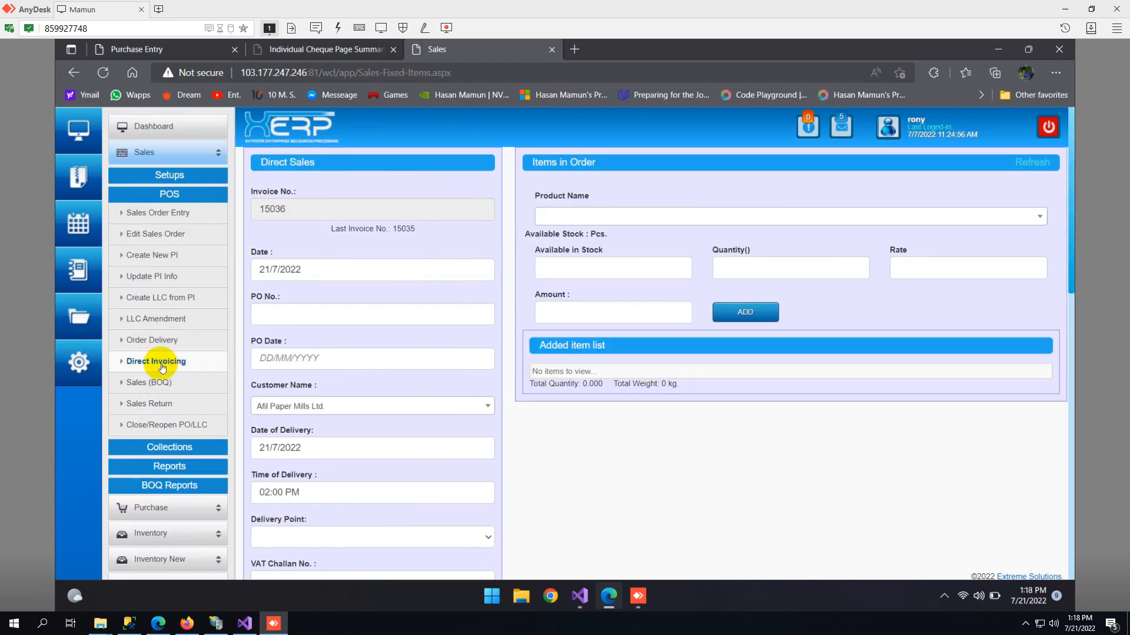
scroll(351, 253, "down", 3)
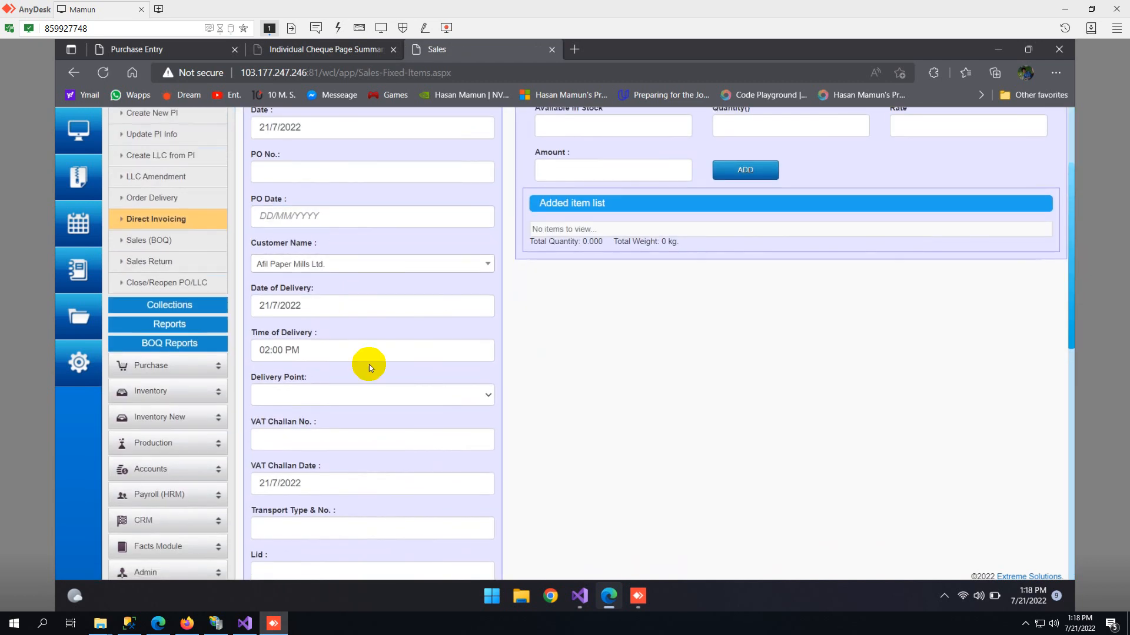
scroll(369, 368, "up", 3)
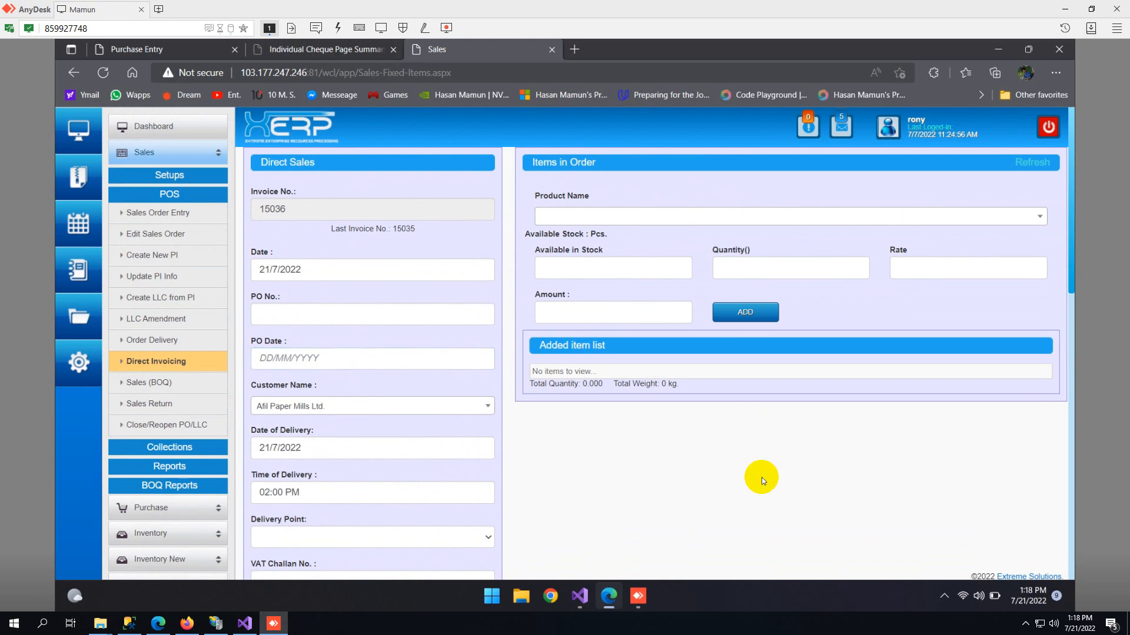
scroll(735, 468, "down", 10)
scroll(686, 461, "up", 10)
- Open the Sales (BOQ) page and examine its order item fields and the Cost of Goods Sold table
left_click(164, 388)
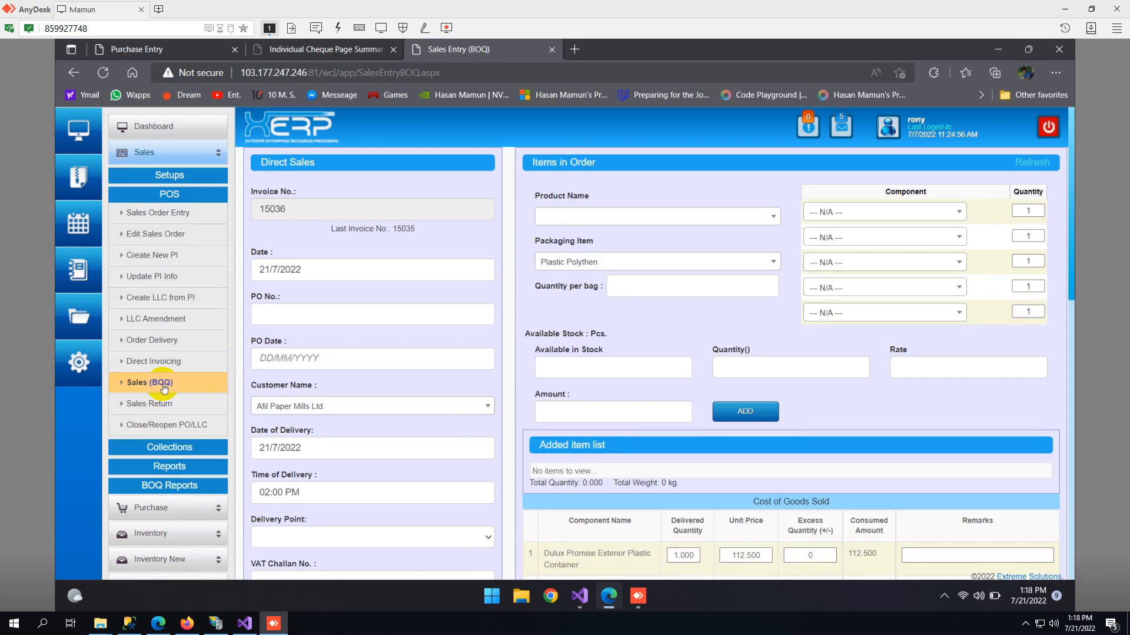
scroll(691, 488, "down", 5)
scroll(686, 486, "down", 5)
scroll(686, 486, "up", 10)
scroll(682, 485, "down", 2)
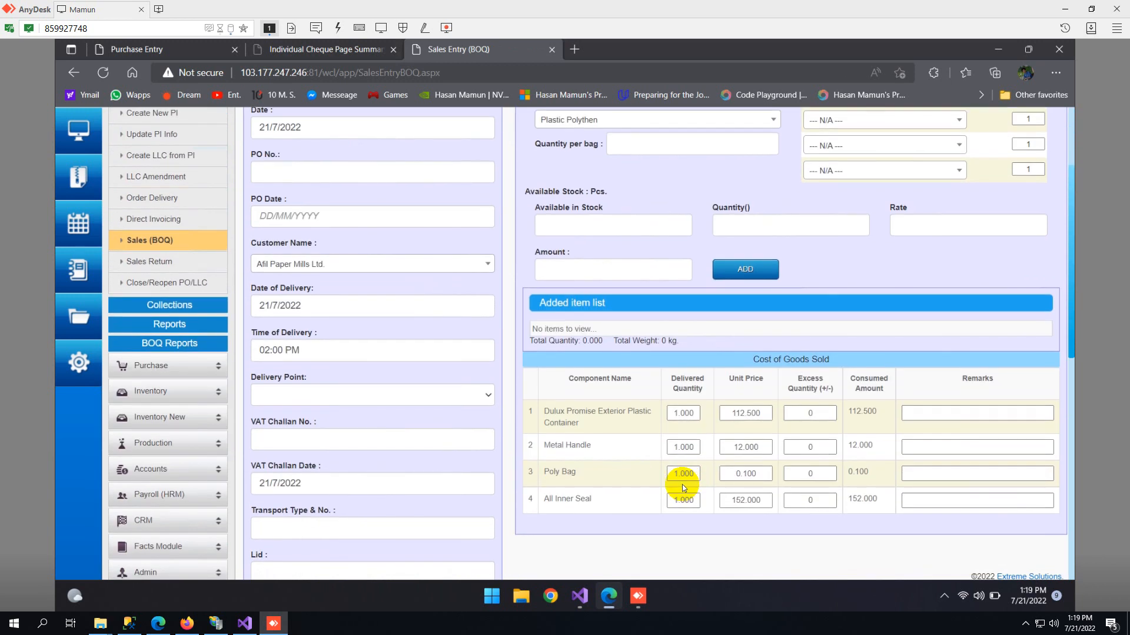
left_click(681, 477)
scroll(676, 482, "up", 2)
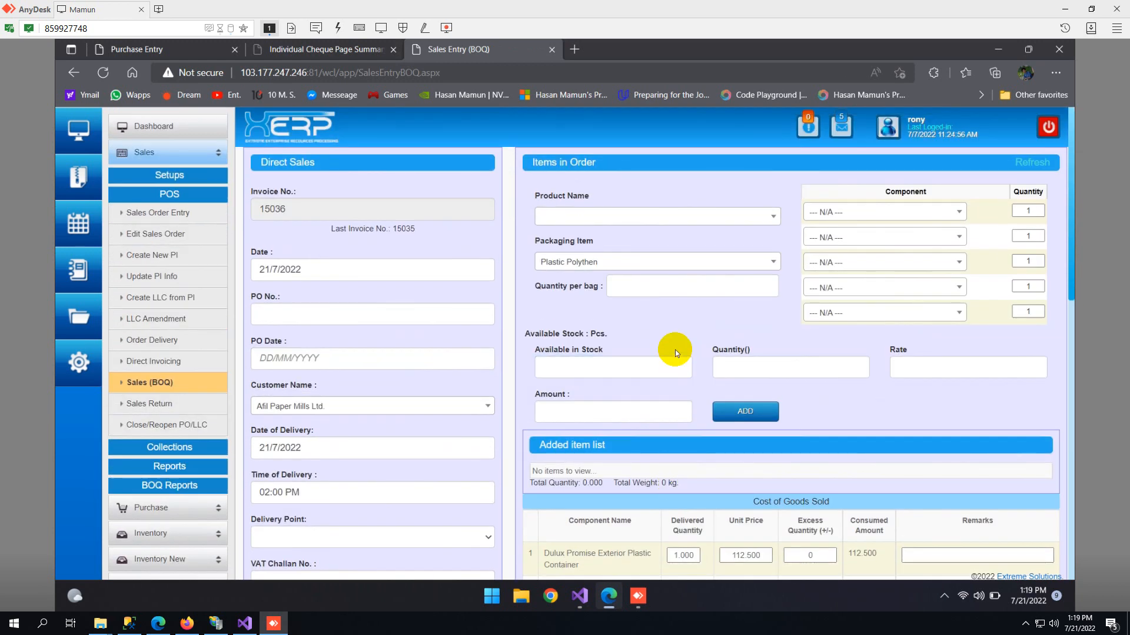
- Check the BOQ sale's product choices, and set its first two components to Metal Handle and asd12 All Plastic Lid
left_click(624, 222)
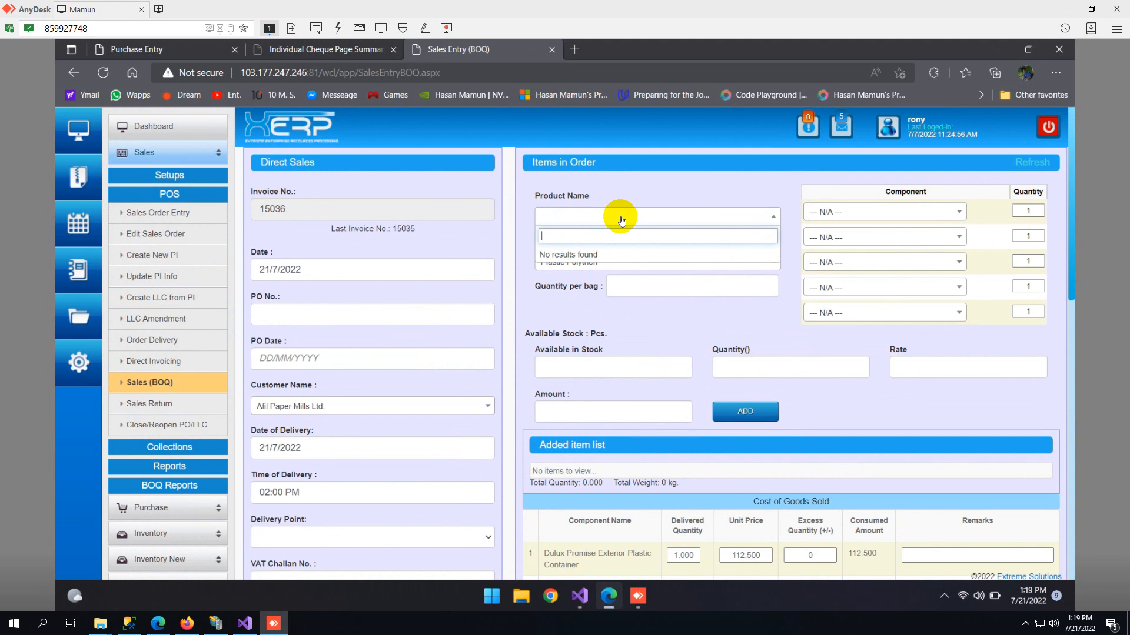
left_click(876, 211)
left_click(851, 300)
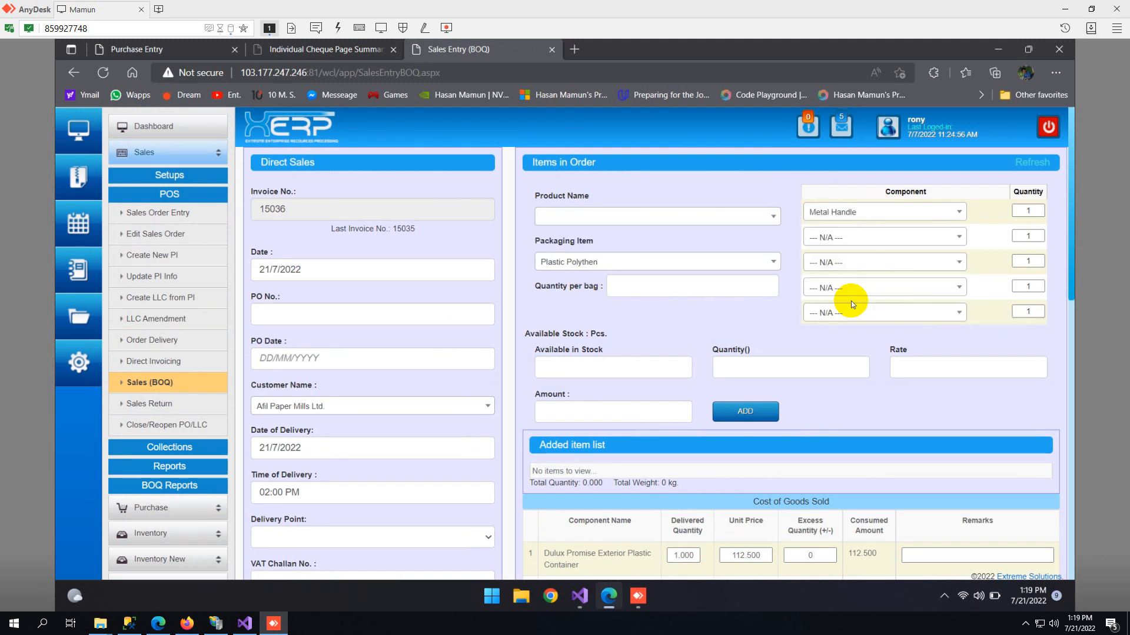
left_click(840, 238)
left_click(853, 339)
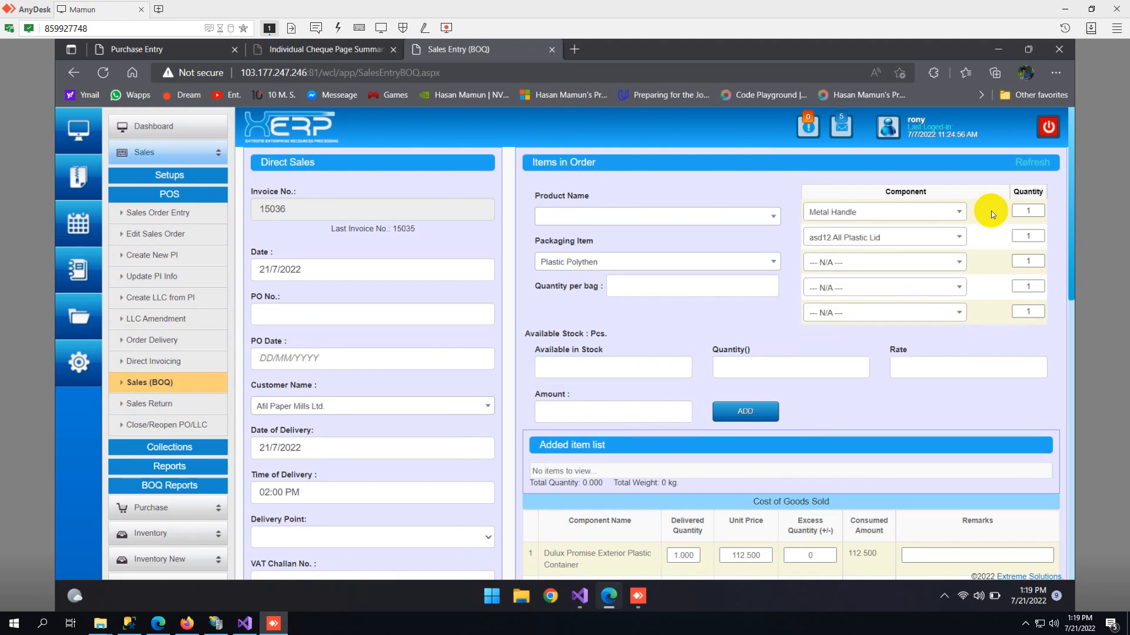
left_click(606, 363)
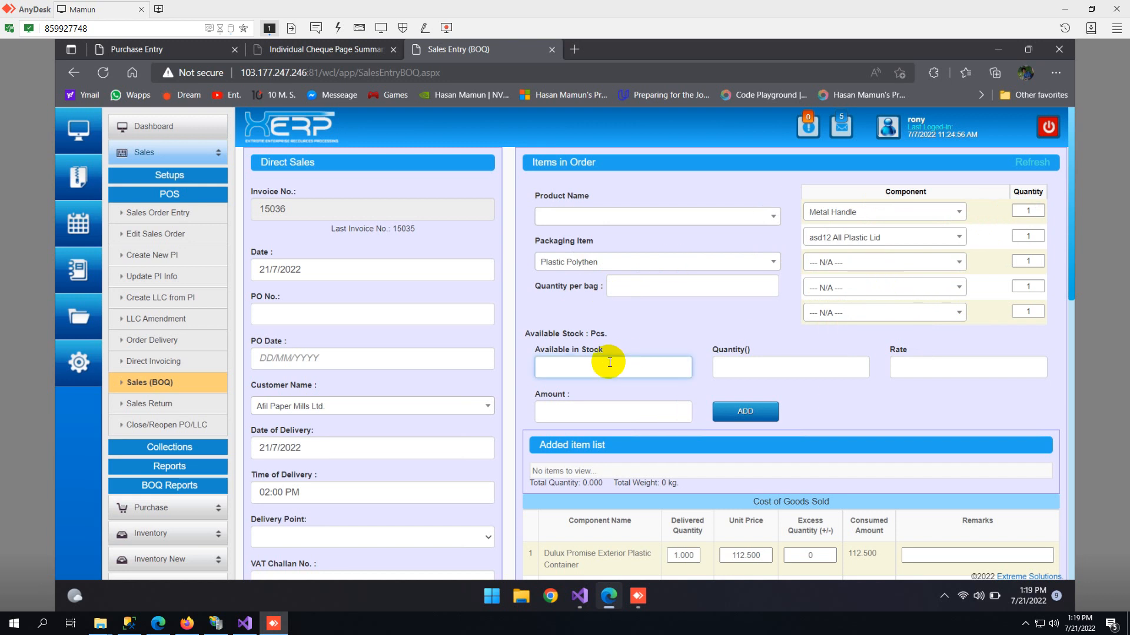
left_click(761, 369)
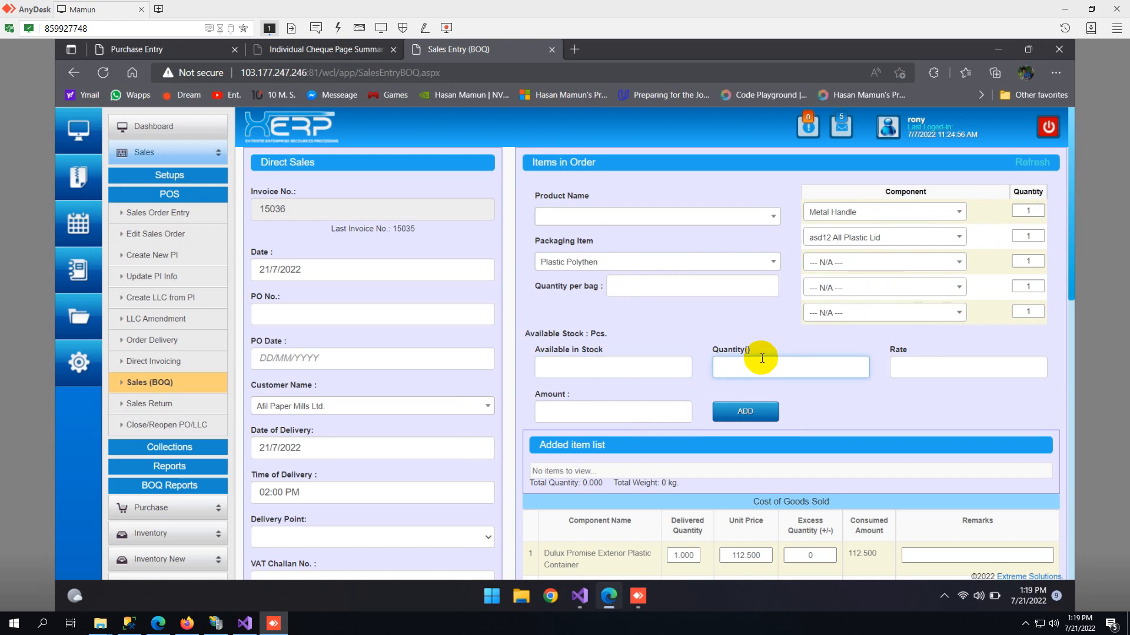
- Try to open the Sales Return page, and go back to the Sales (BOQ) page
scroll(756, 365, "down", 3)
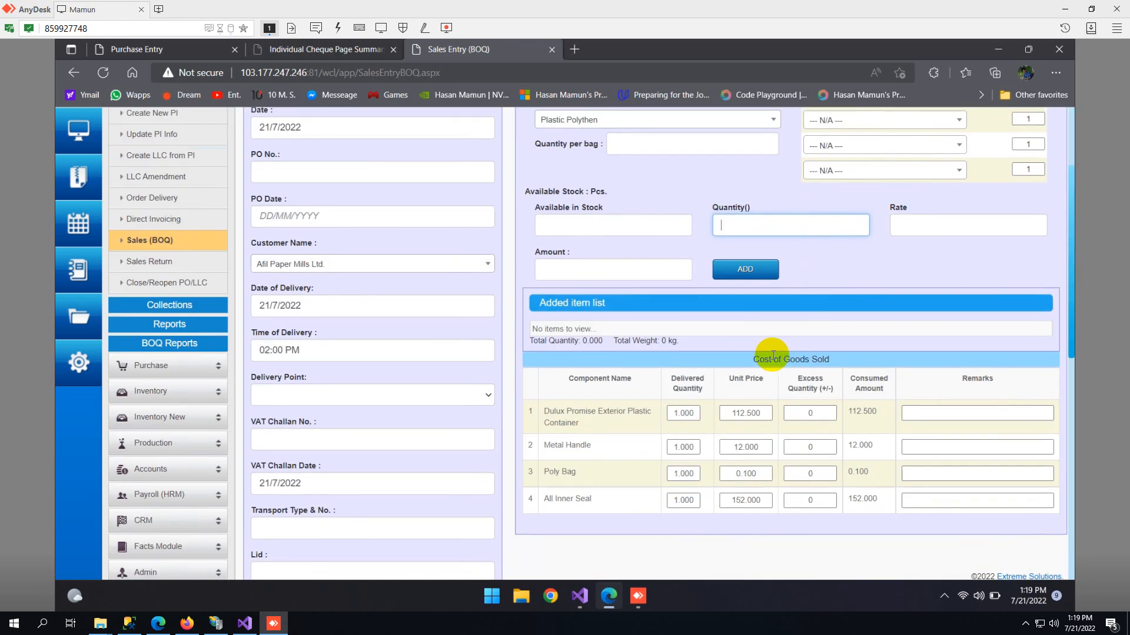
left_click(150, 261)
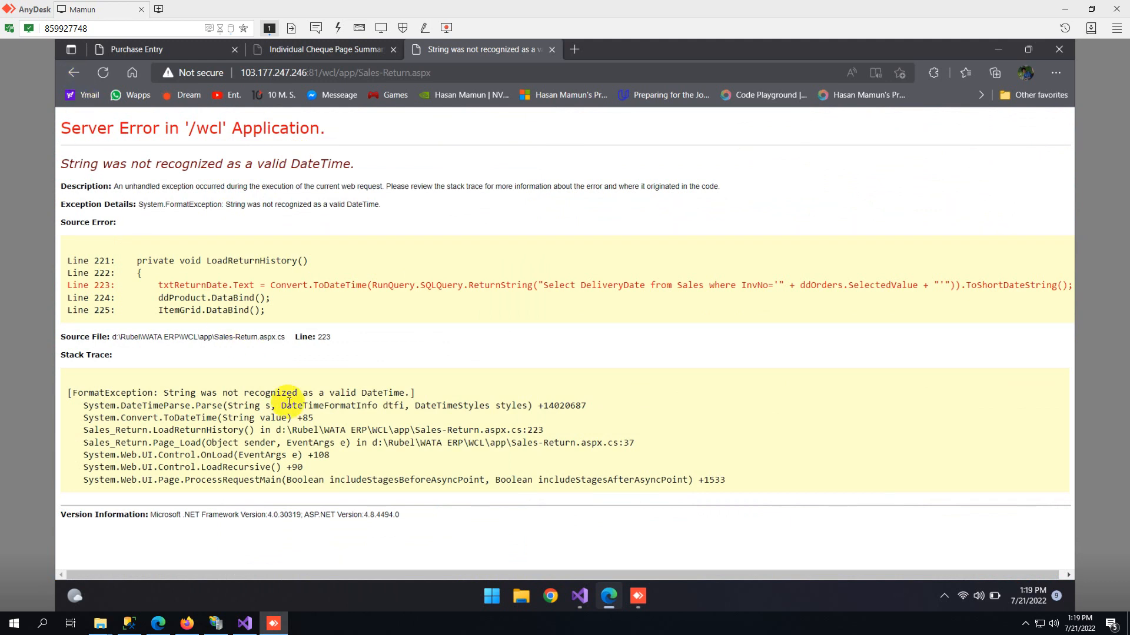
left_click(73, 73)
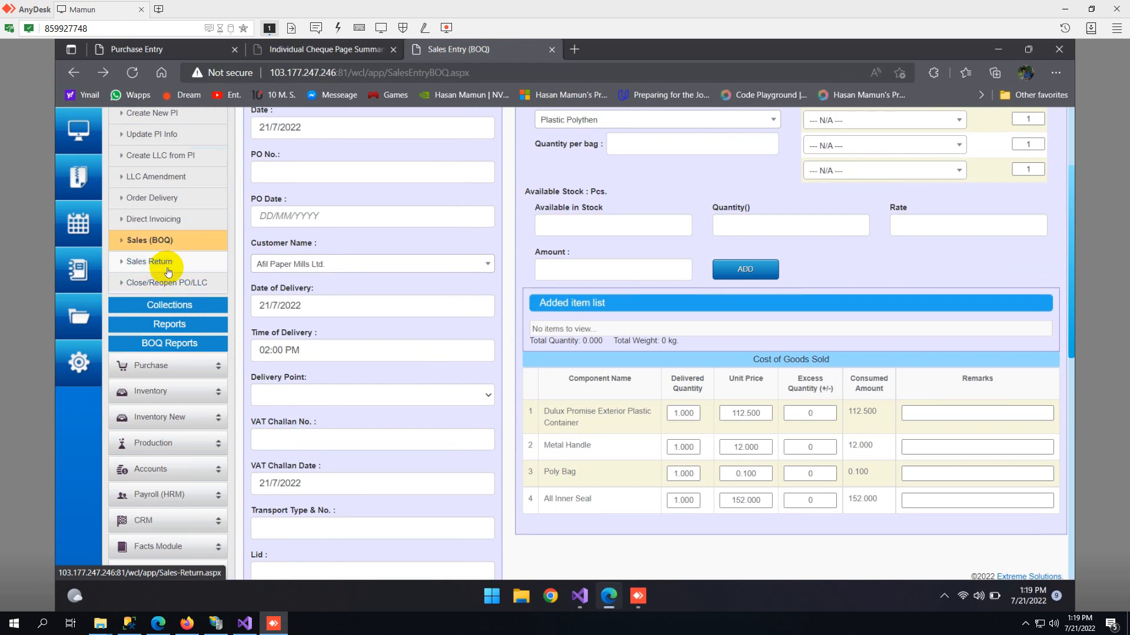
- Open the Close/Reopen PO/LLC page, select the Re-Open PO/LC option and check the PO/LC number choices
left_click(176, 288)
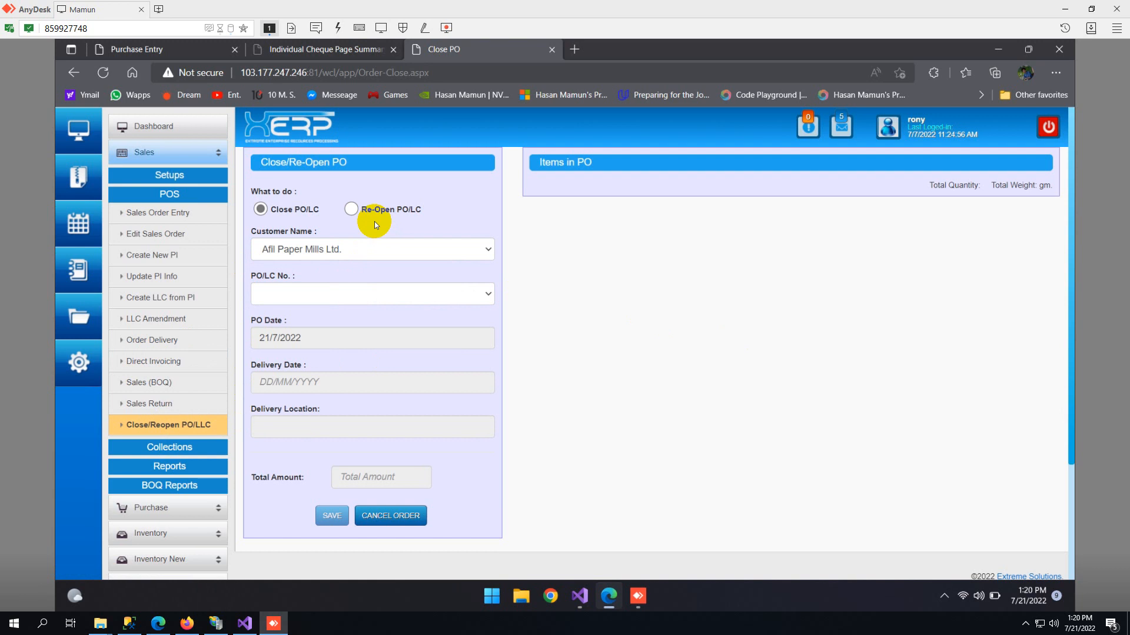
left_click(358, 211)
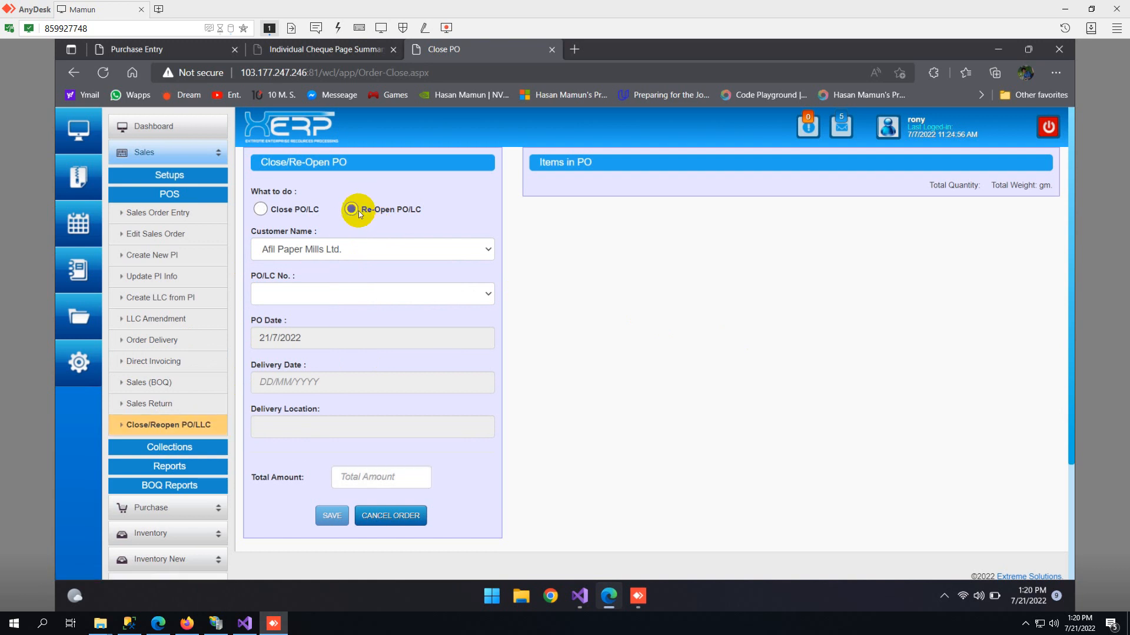
left_click(328, 302)
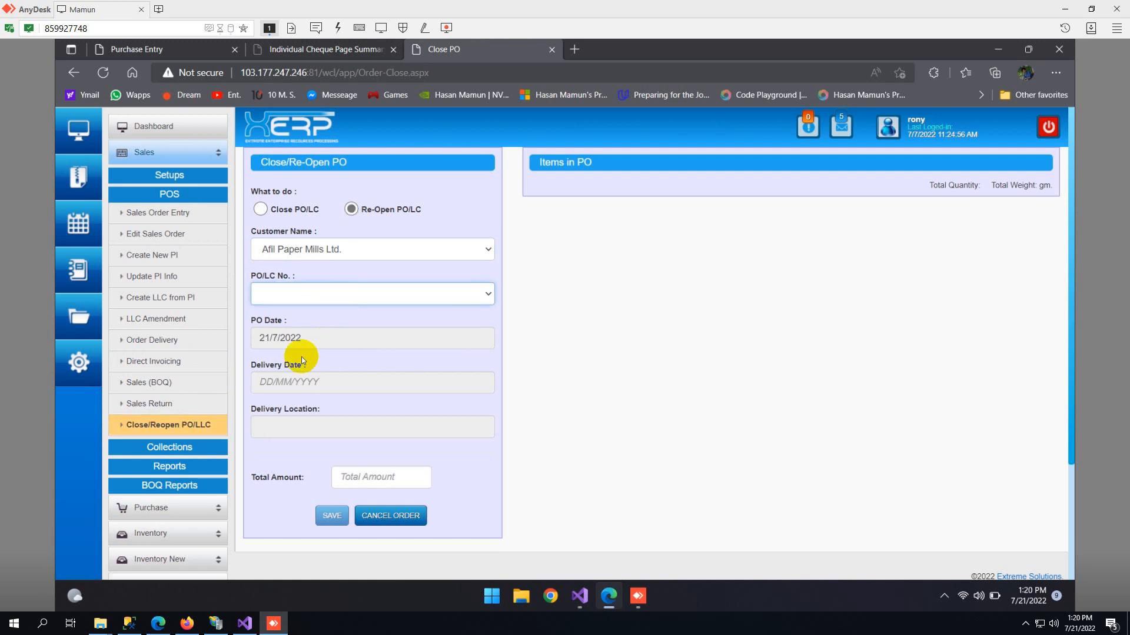
scroll(156, 284, "down", 1)
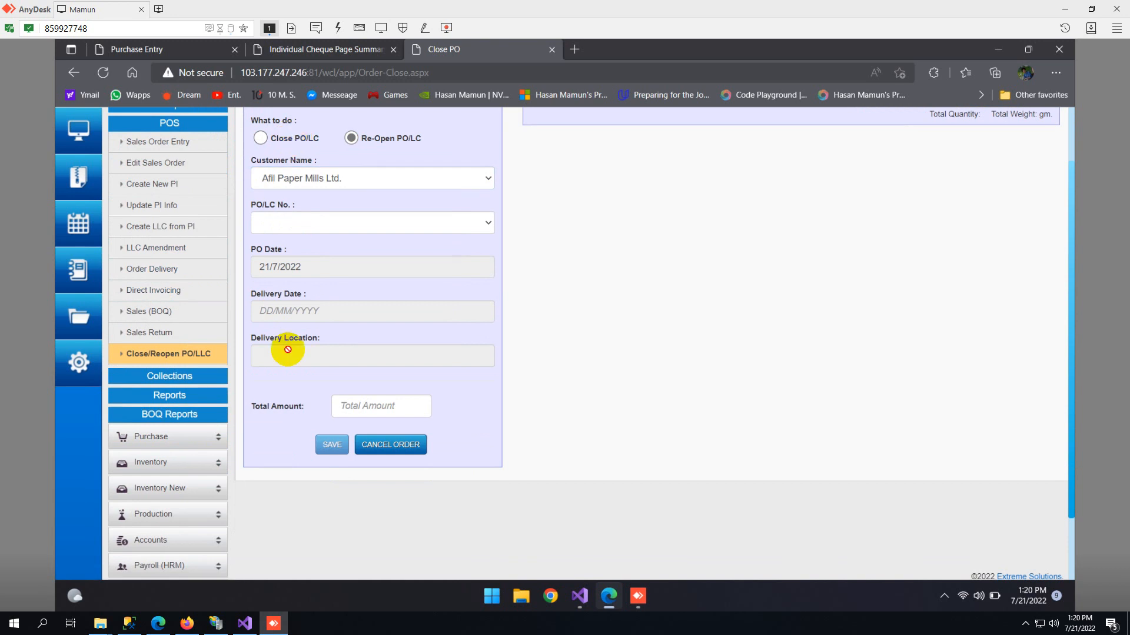
- Open the Sales Collection page and examine its invoice, amount, cheque and deposit account fields
left_click(170, 376)
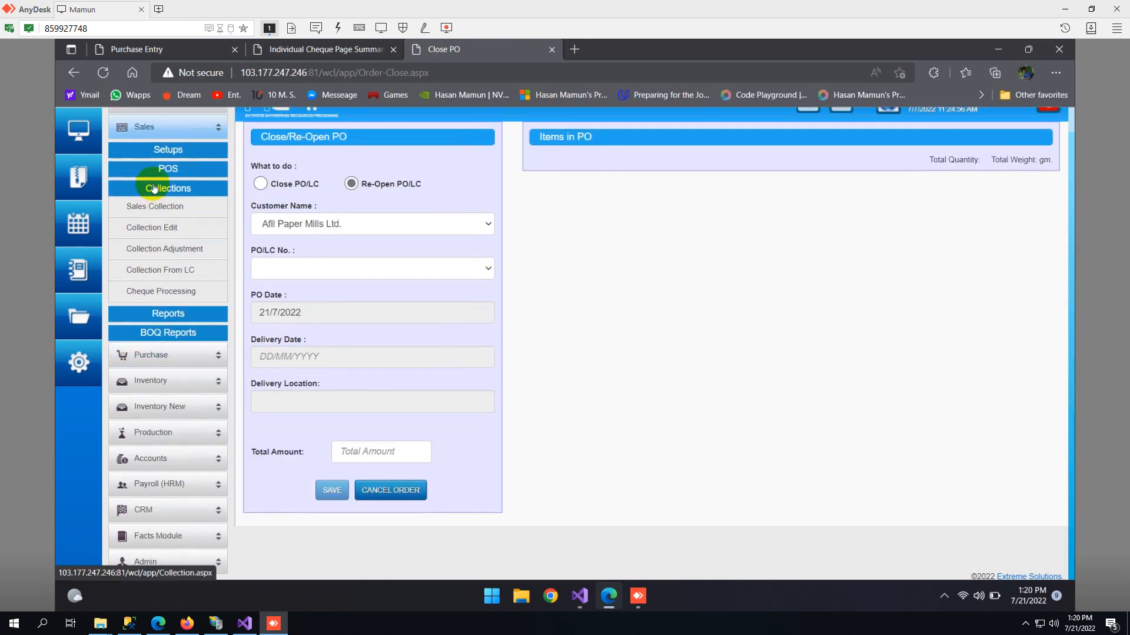
left_click(167, 211)
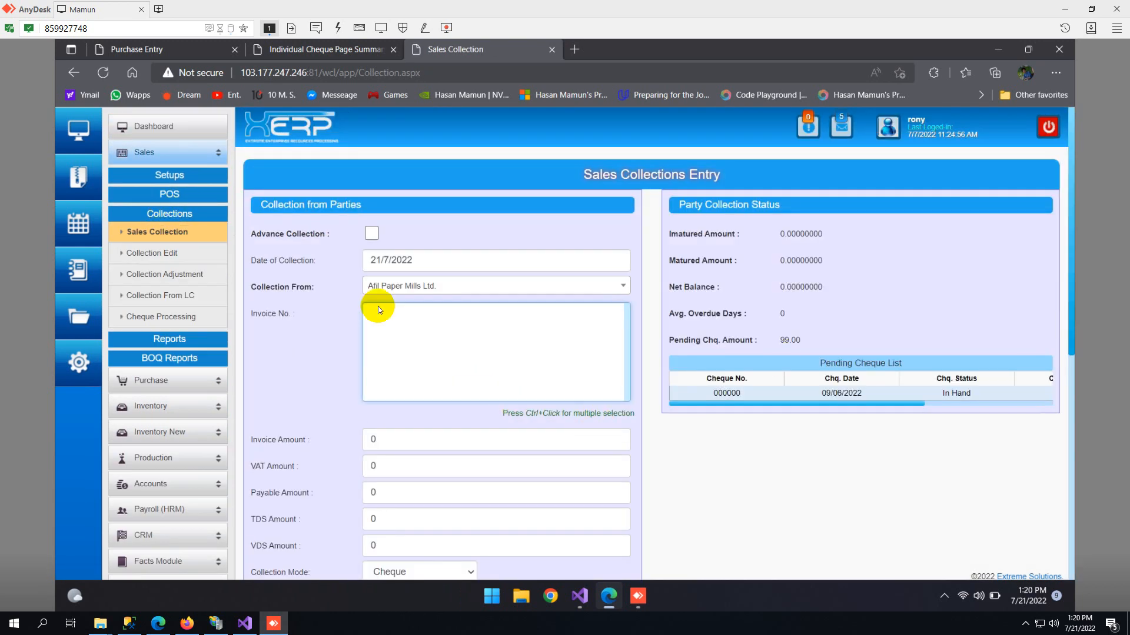
scroll(437, 316, "down", 3)
scroll(427, 329, "up", 3)
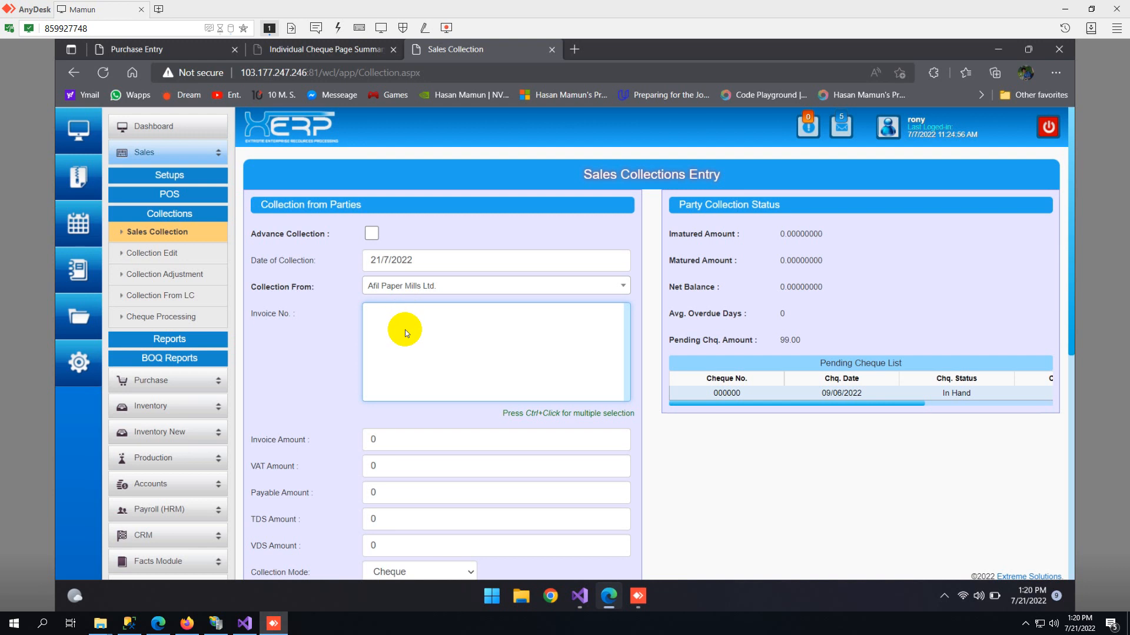
scroll(405, 329, "down", 4)
scroll(405, 330, "up", 4)
scroll(397, 334, "down", 7)
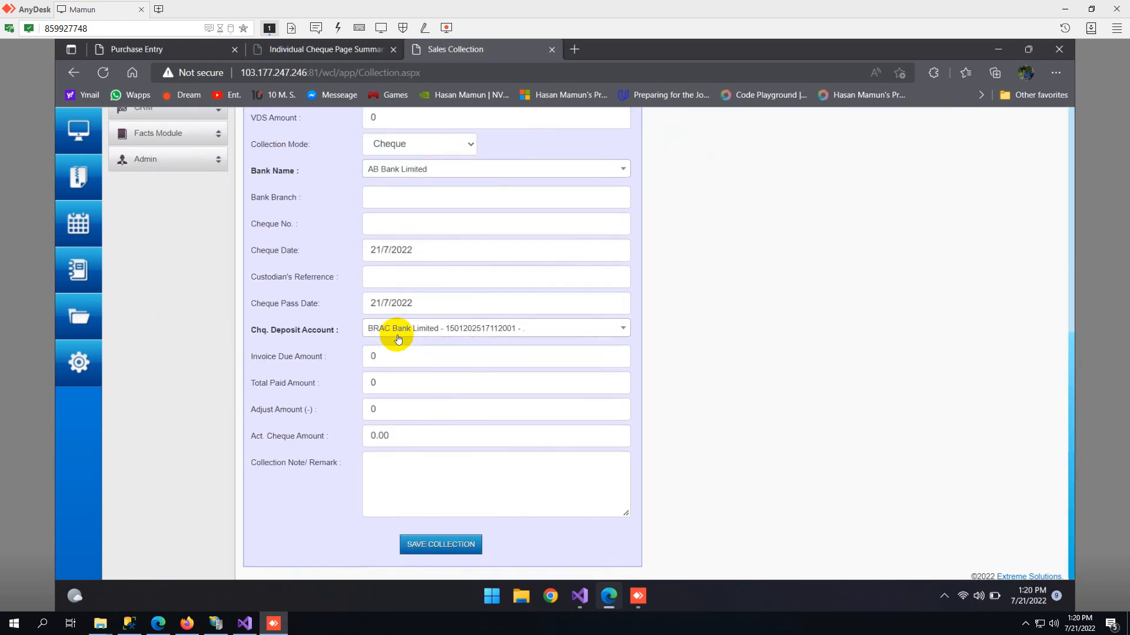
scroll(399, 341, "up", 3)
scroll(401, 346, "up", 4)
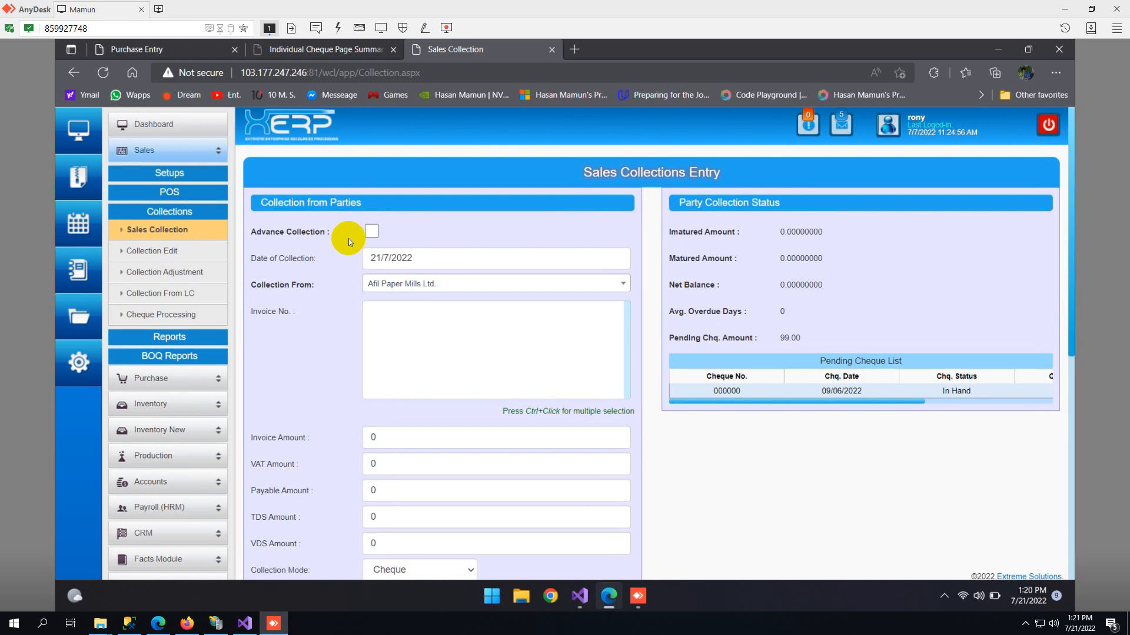
- Turn on Advance Collection and examine the cheque pass date, custodian's reference, deposit account and collection remark fields
left_click(371, 233)
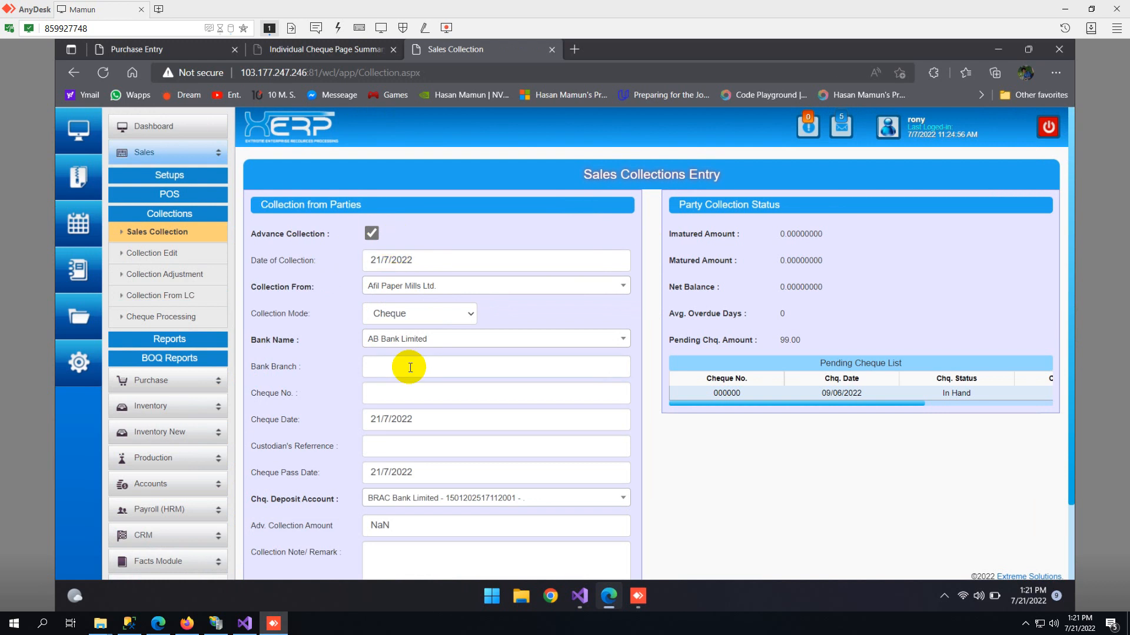
scroll(383, 340, "down", 2)
left_click(422, 500)
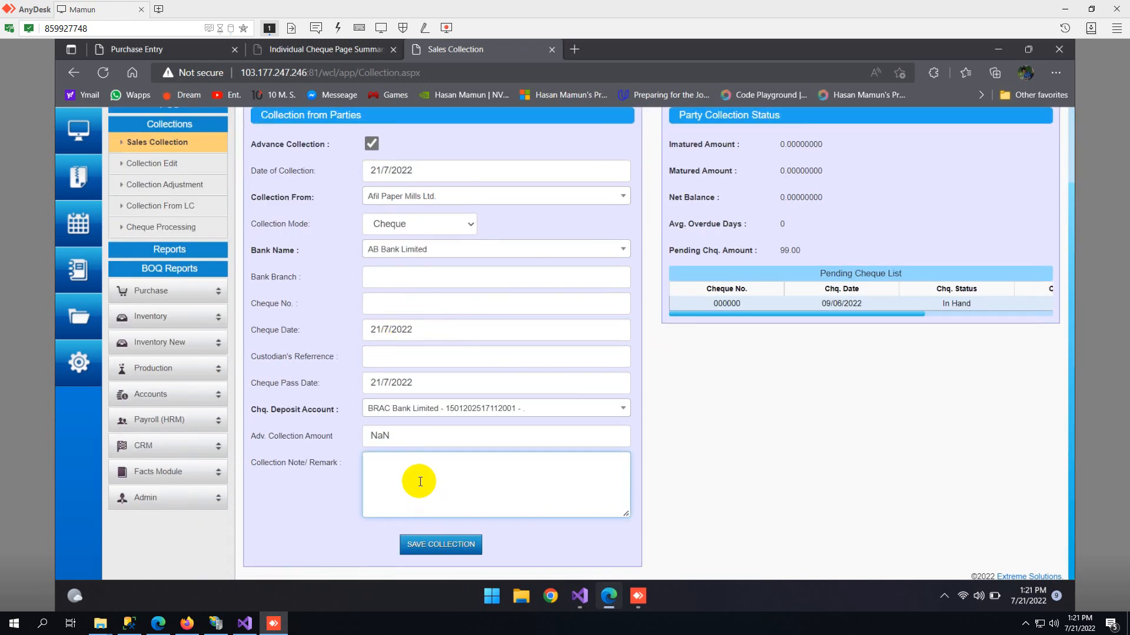
scroll(420, 471, "up", 2)
left_click(420, 471)
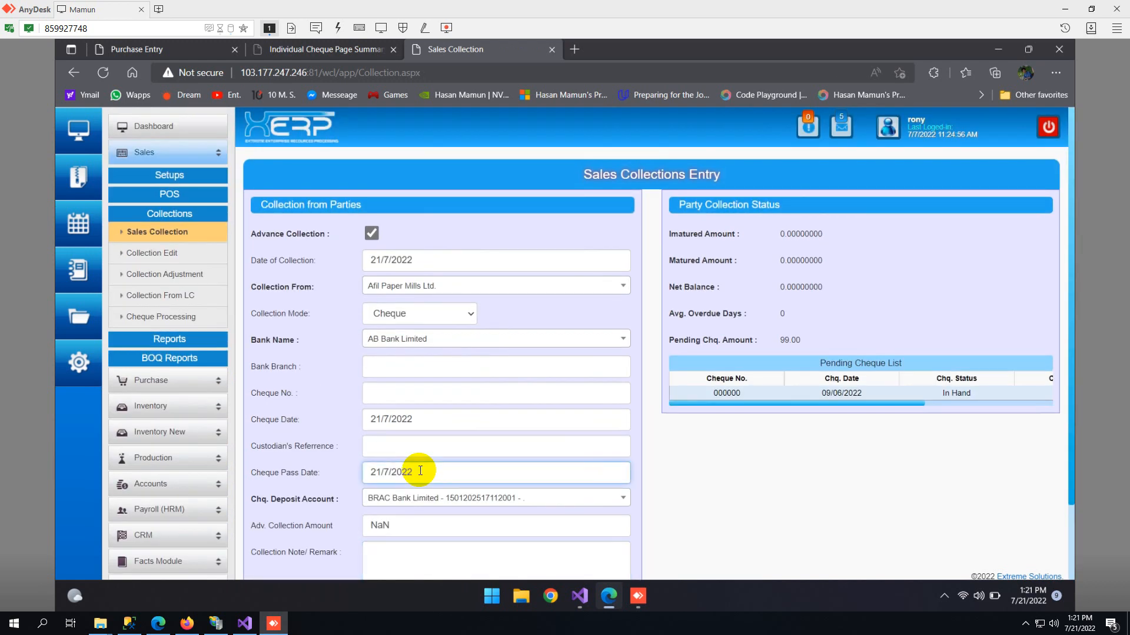
left_click(420, 455)
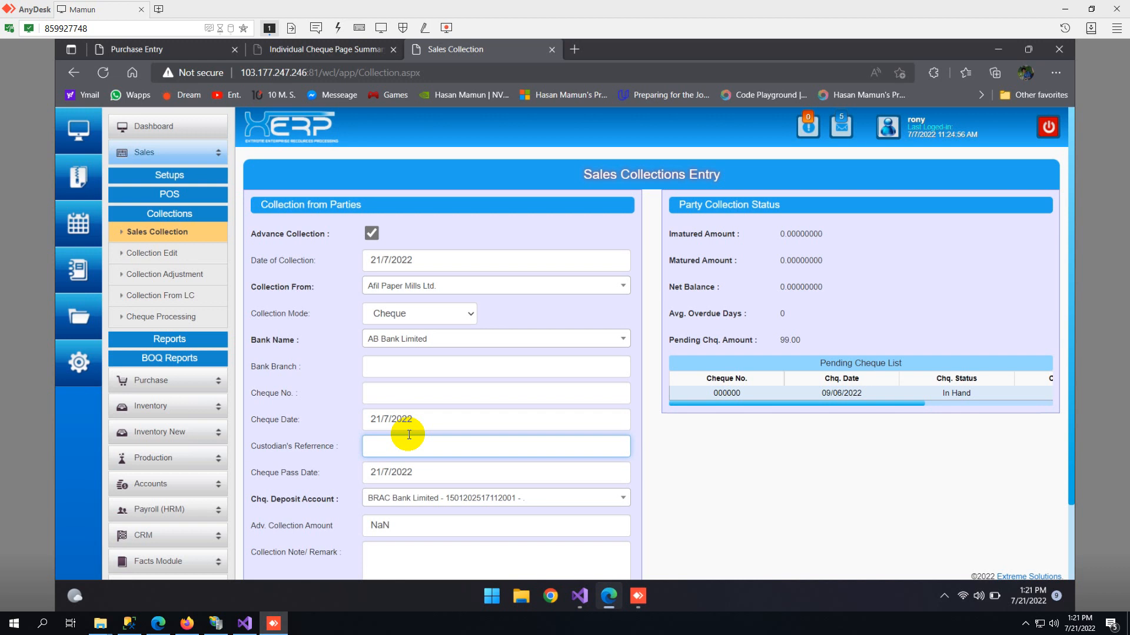
left_click(441, 509)
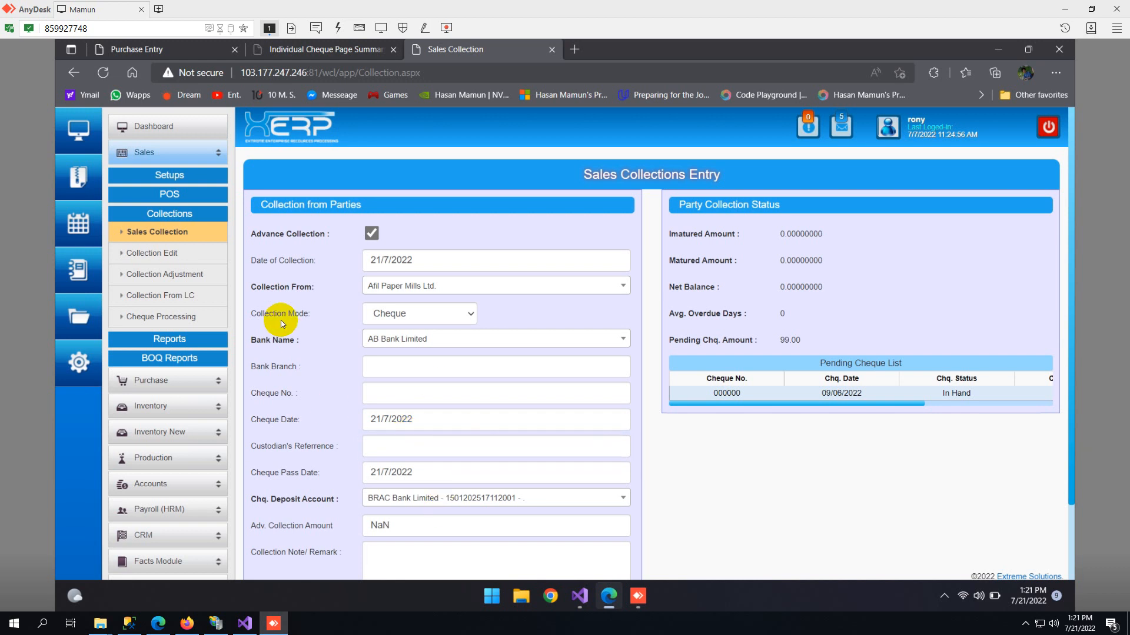
scroll(451, 400, "down", 2)
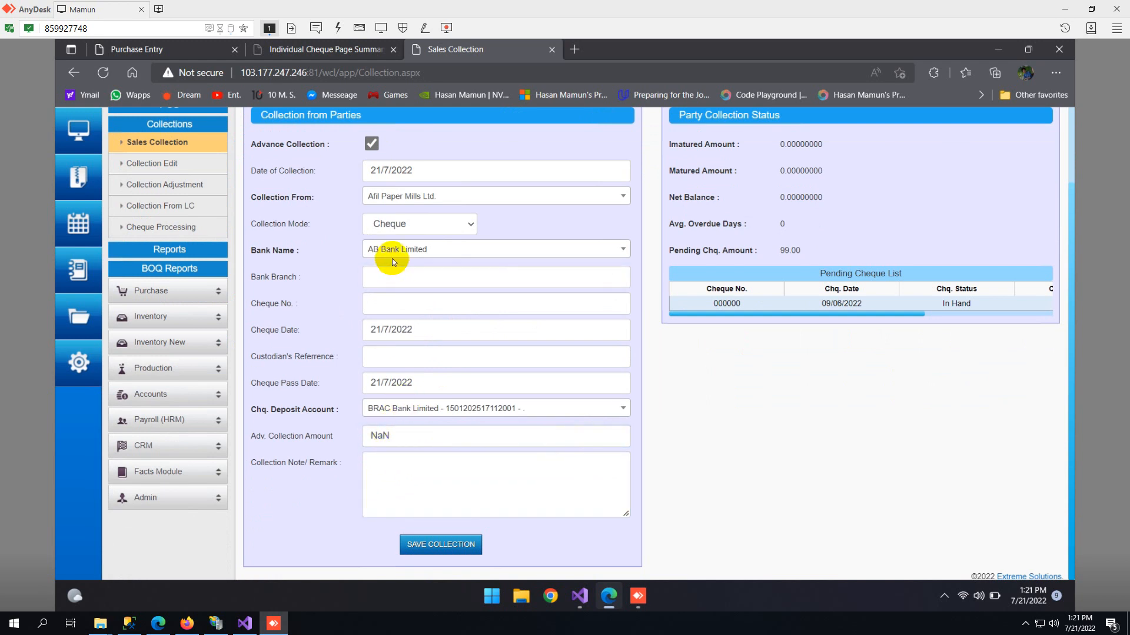
- Set the collection mode to Other and choose the Agrani Bank project loan account as the A/C head
left_click(388, 224)
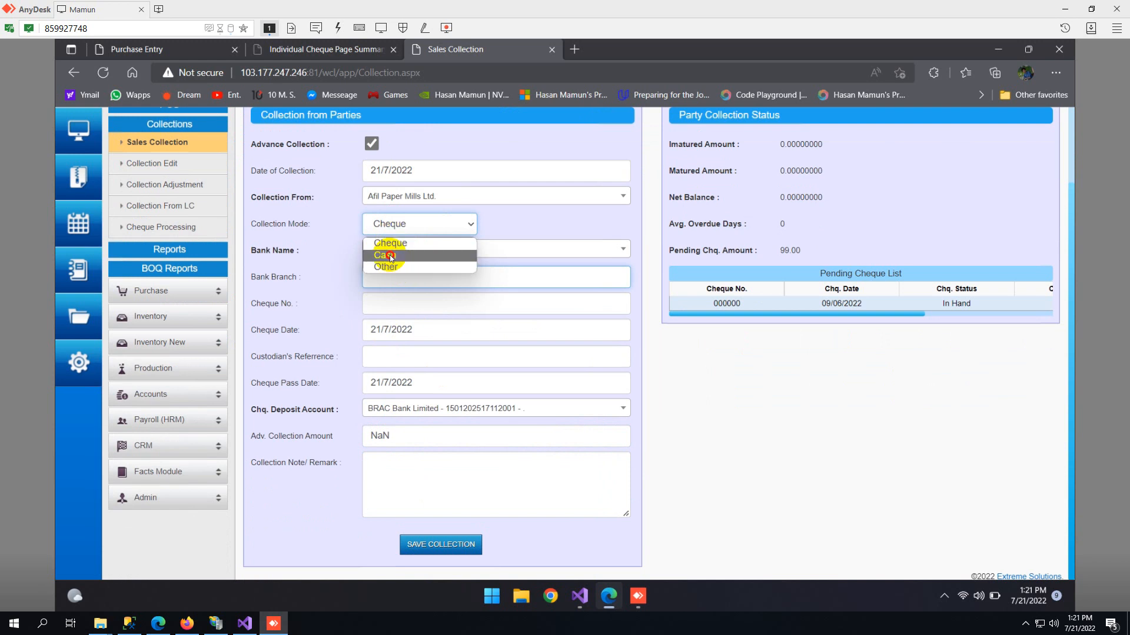
left_click(392, 268)
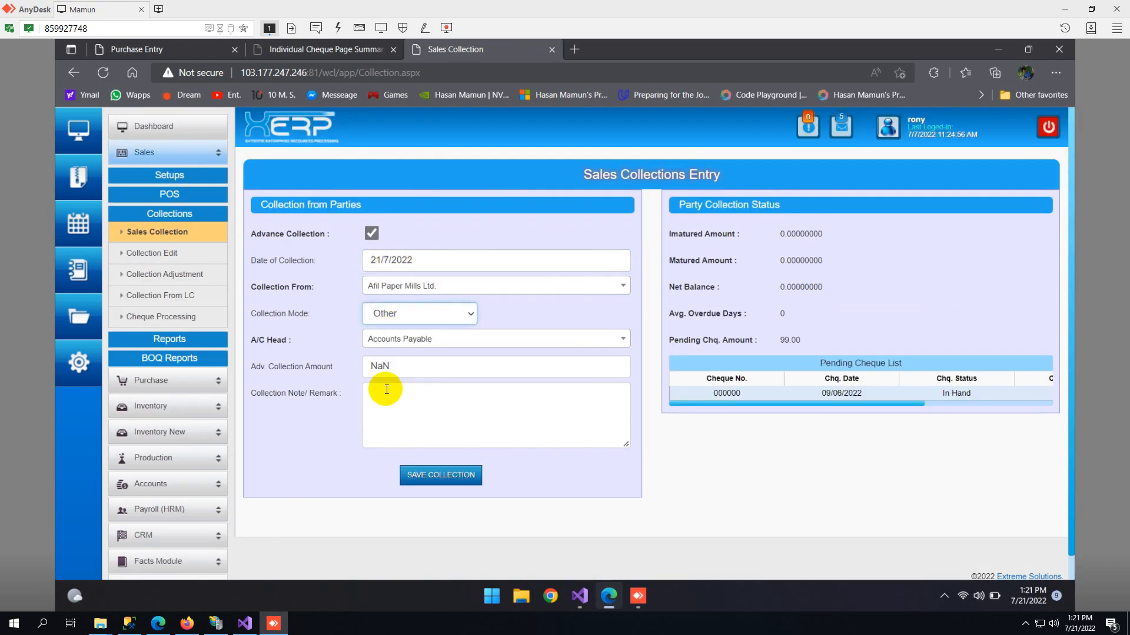
left_click(398, 338)
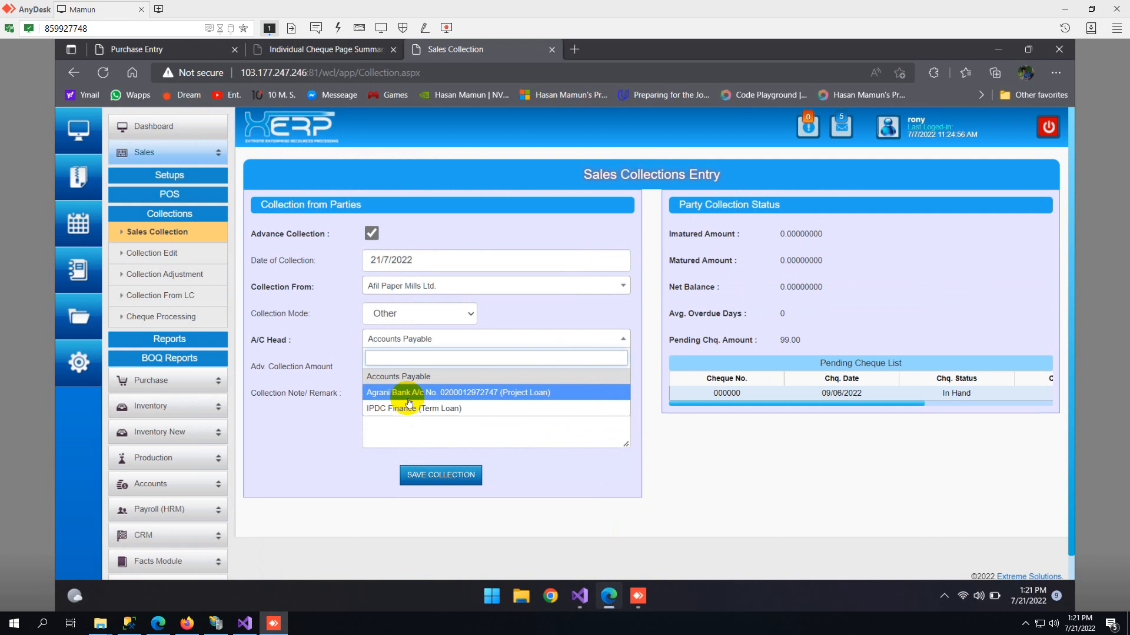
left_click(410, 392)
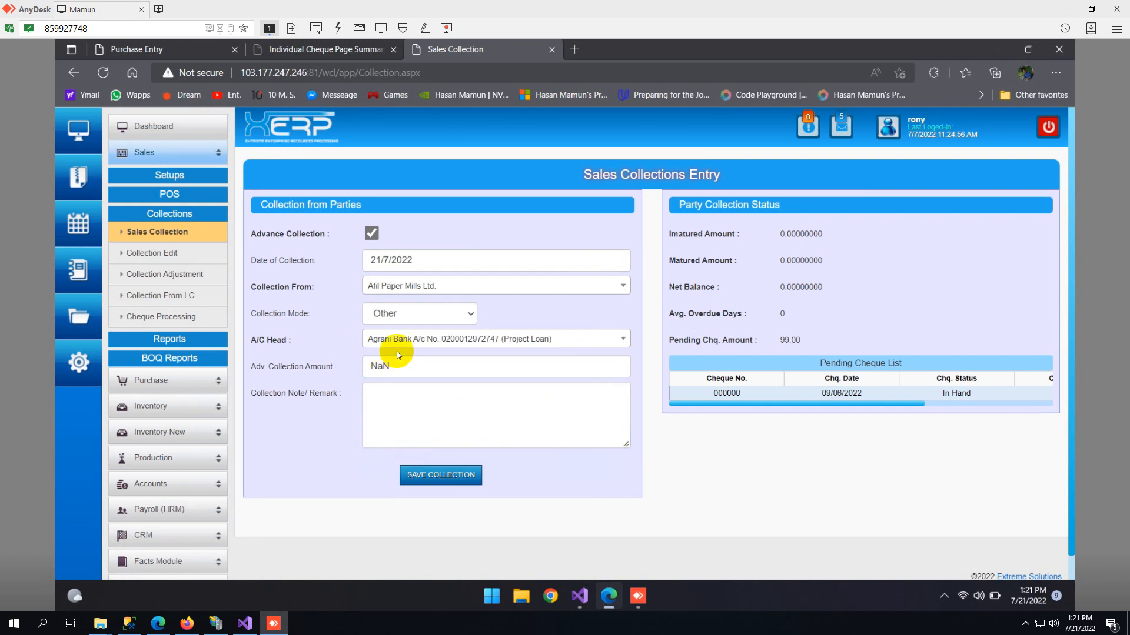
- Set the collection mode back to Cheque, and examine the custodian's reference and advance collection amount fields
left_click(404, 313)
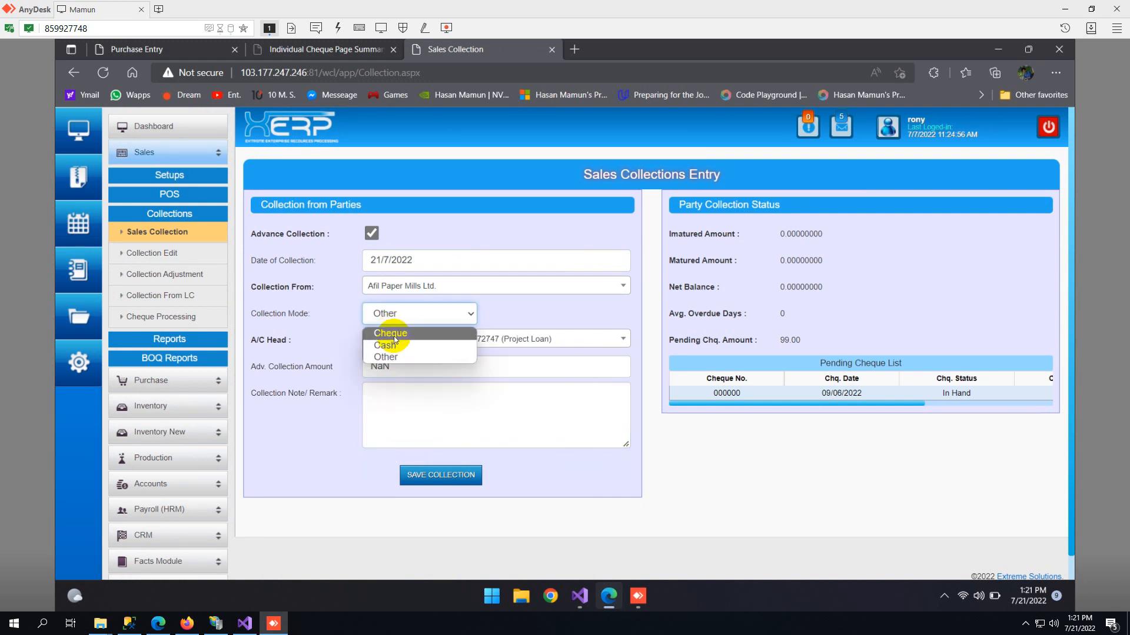
left_click(392, 334)
scroll(404, 336, "down", 2)
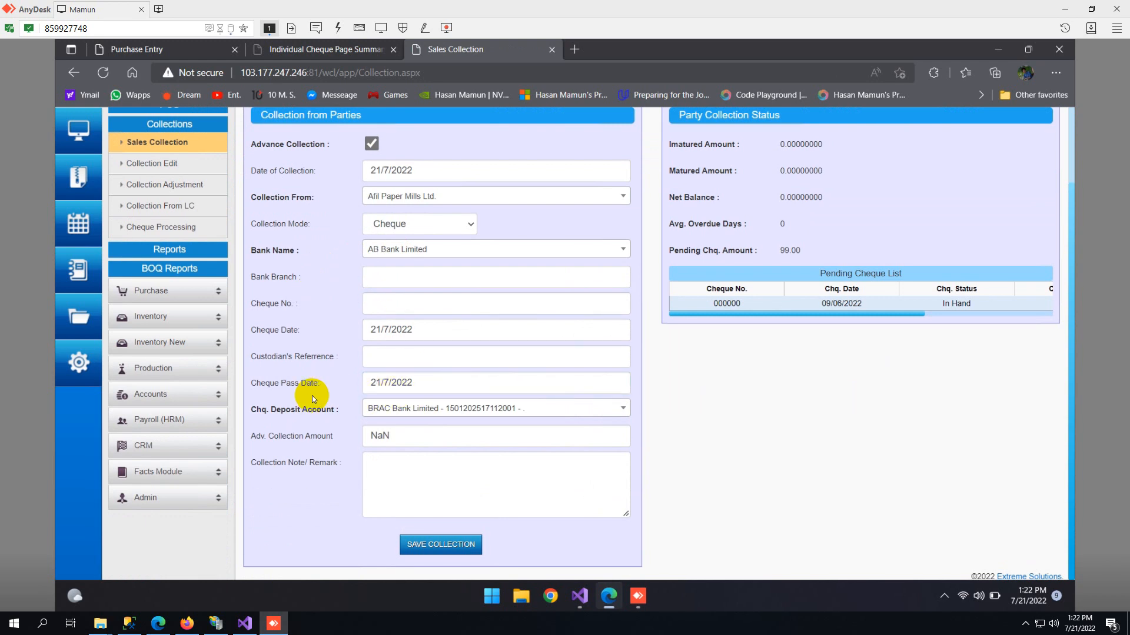
left_click(433, 360)
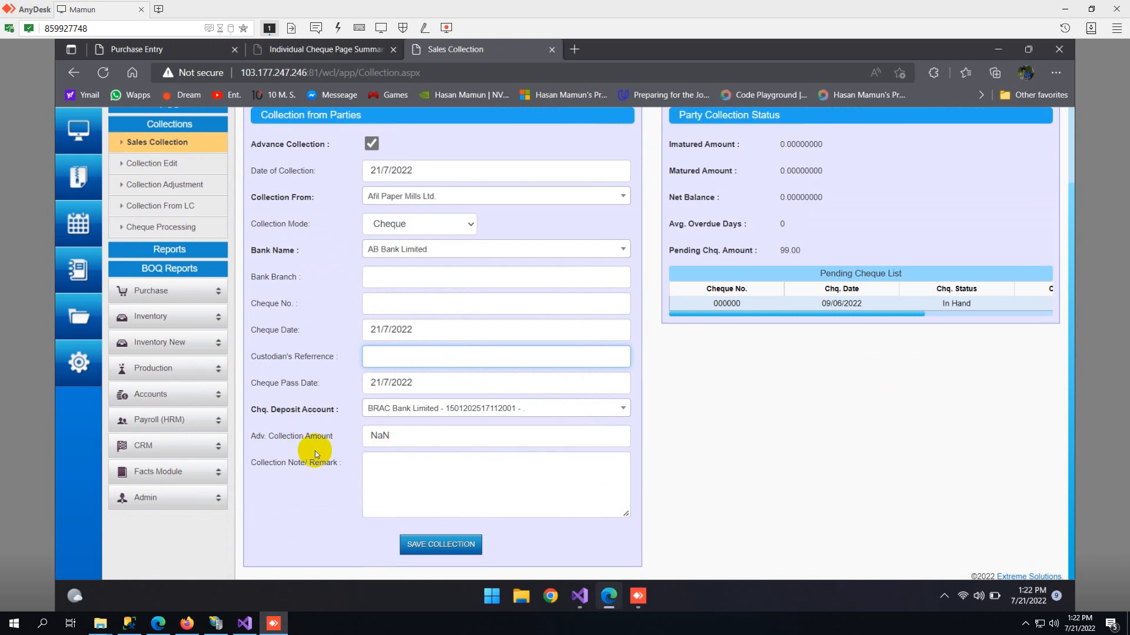
left_click(379, 440)
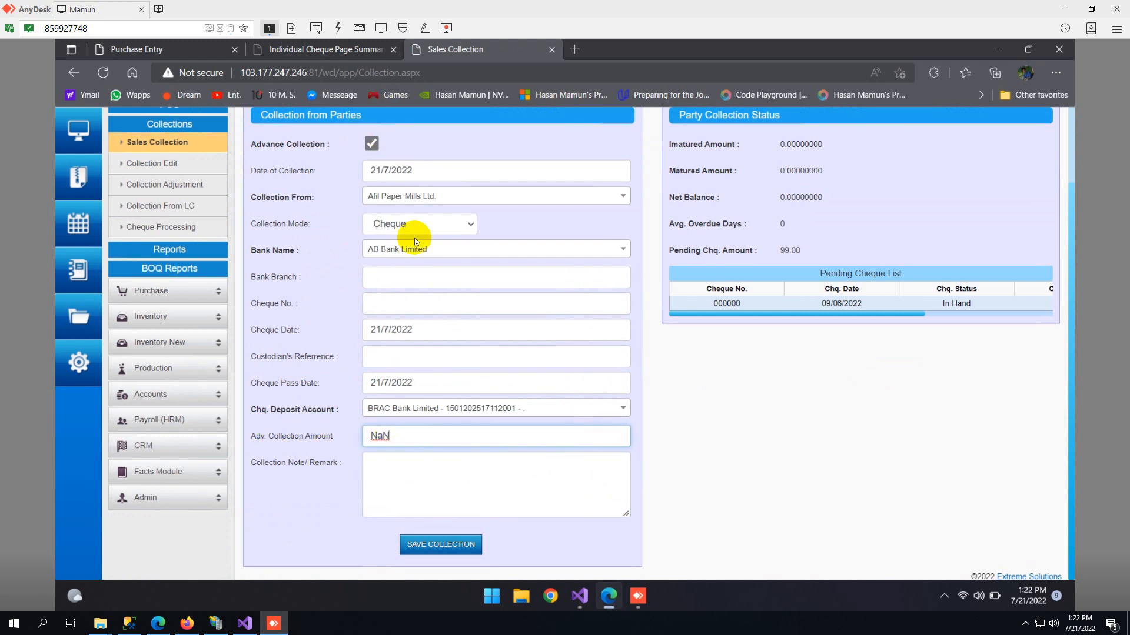
- Turn off Advance Collection and examine the invoice, VAT, payable, paid, due, TDS and VDS amount fields
left_click(372, 144)
scroll(406, 312, "down", 4)
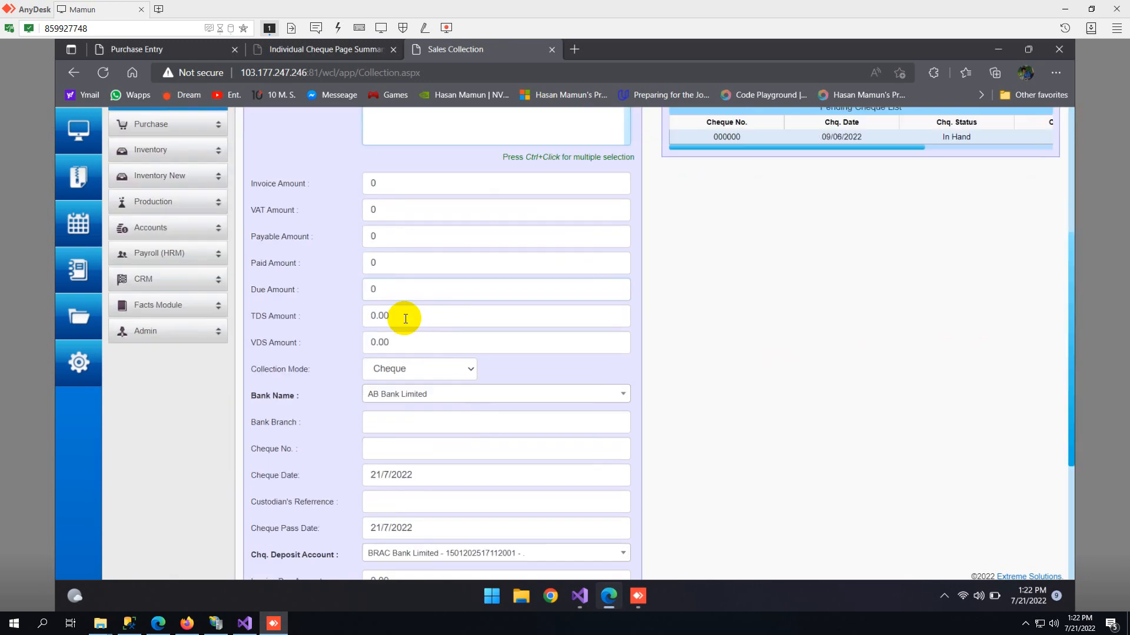
scroll(394, 247, "up", 5)
scroll(405, 247, "down", 4)
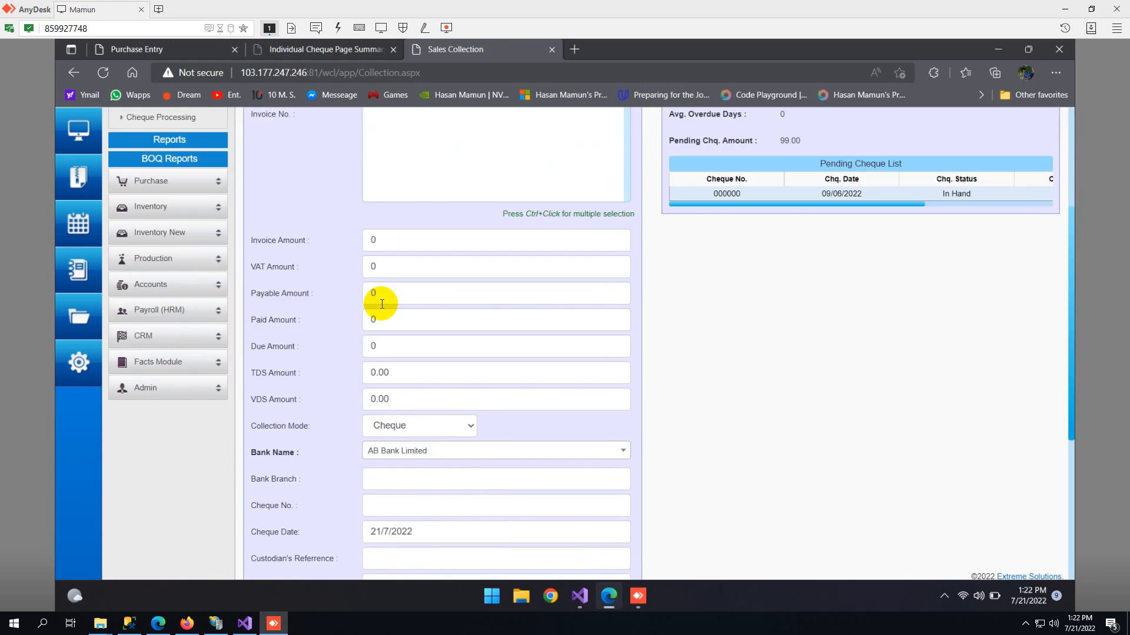
left_click(378, 224)
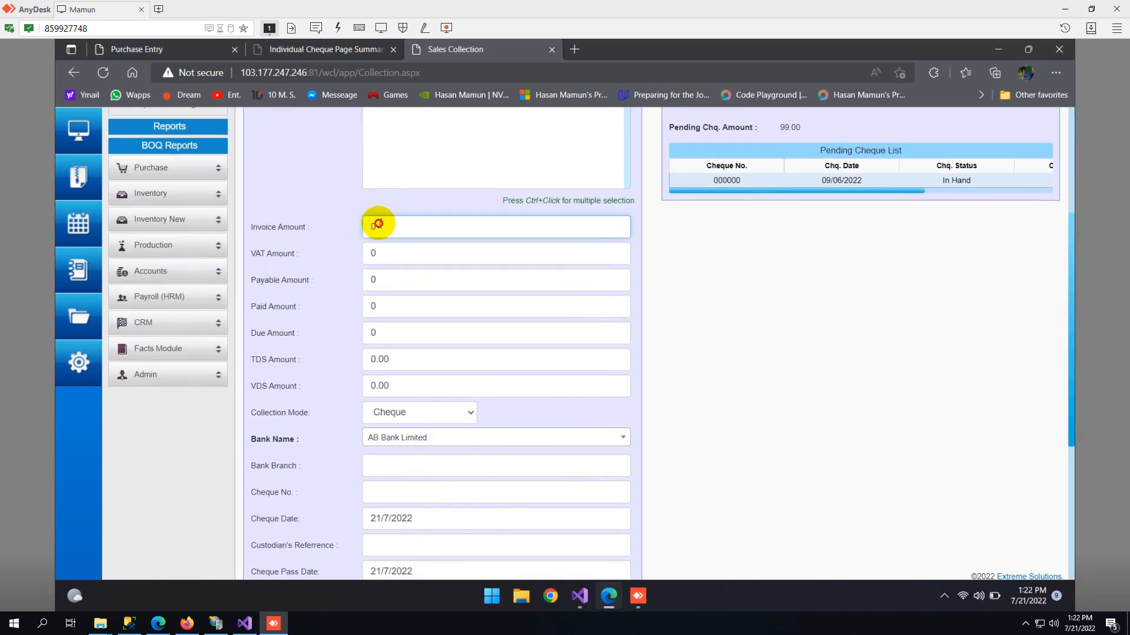
left_click(376, 253)
left_click(363, 283)
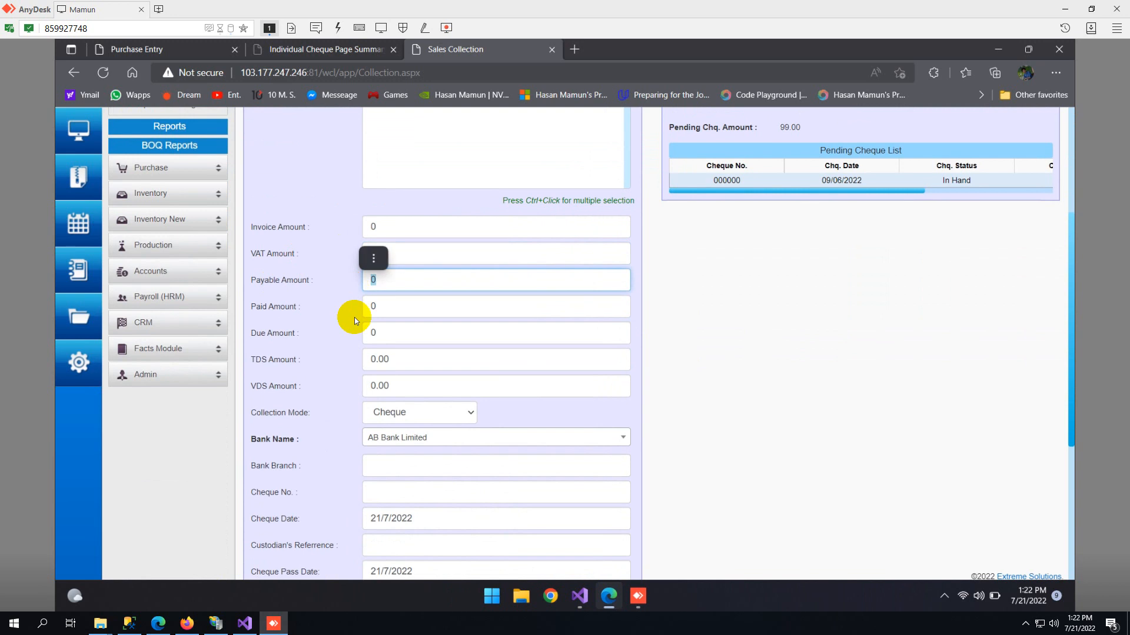
left_click(397, 305)
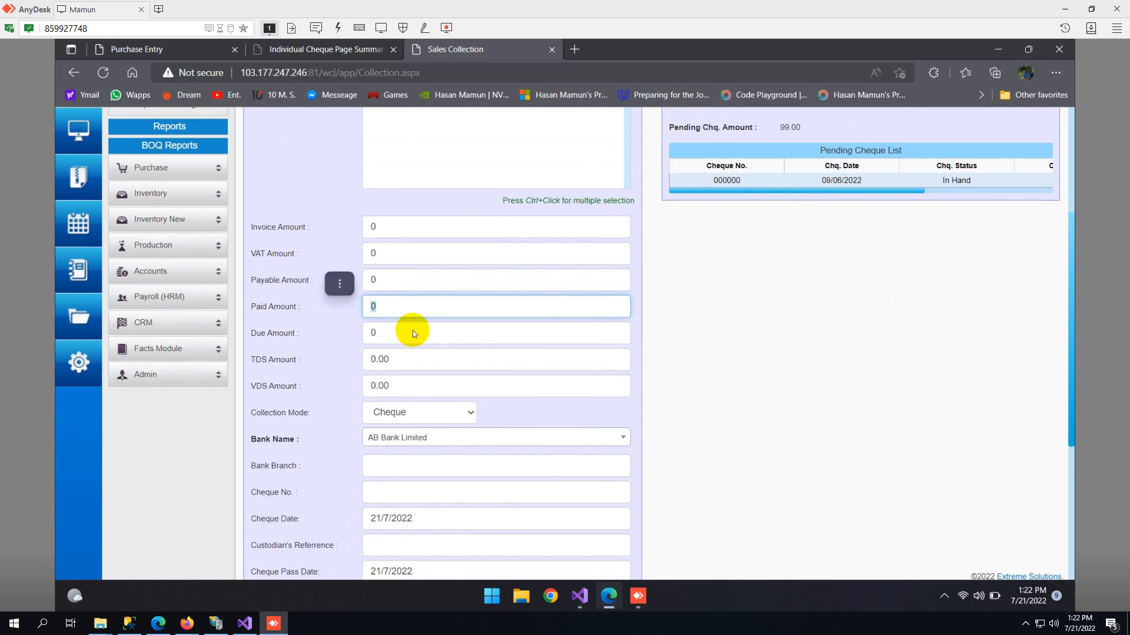
left_click_drag(401, 331, 352, 362)
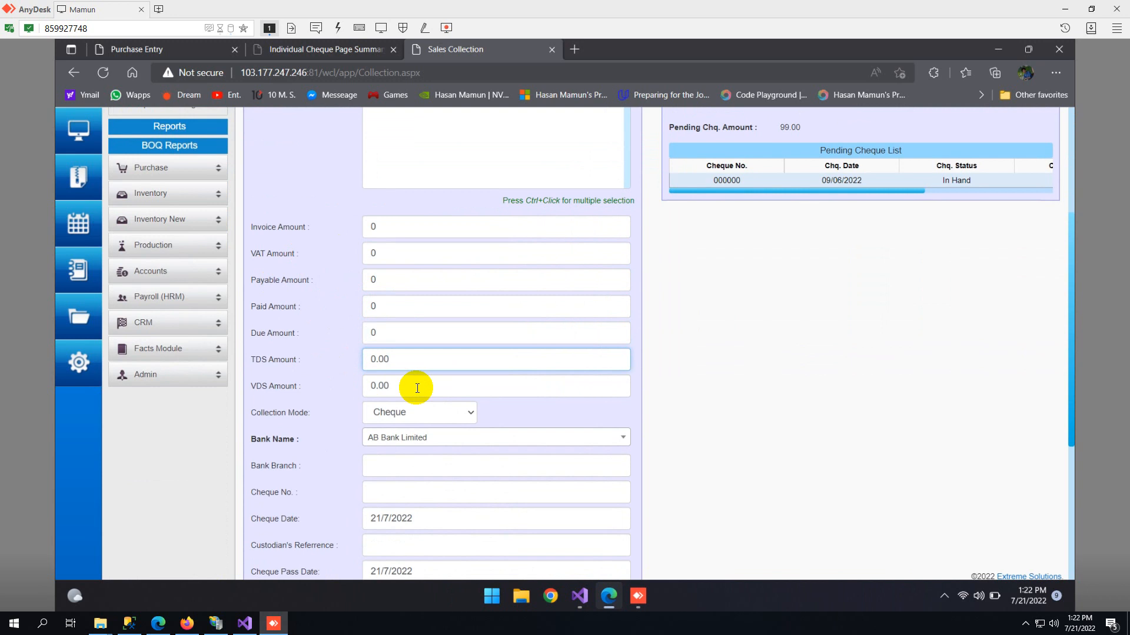
left_click_drag(411, 386, 323, 383)
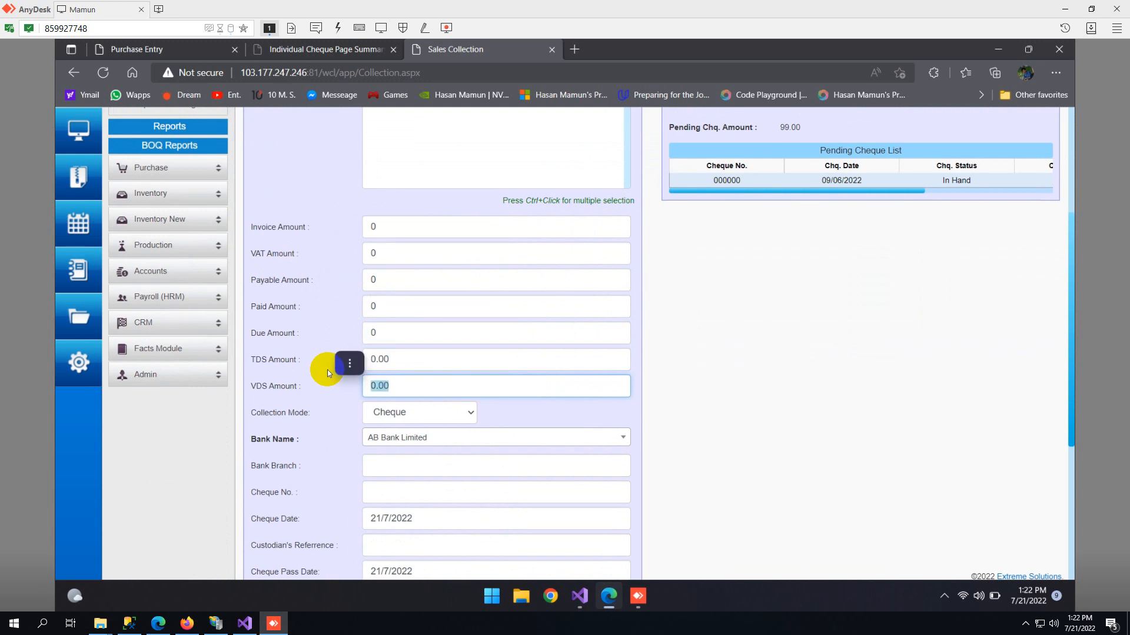
- Check the collection mode choices for the invoice collection, and examine the bank branch and cheque number fields
scroll(327, 373, "down", 1)
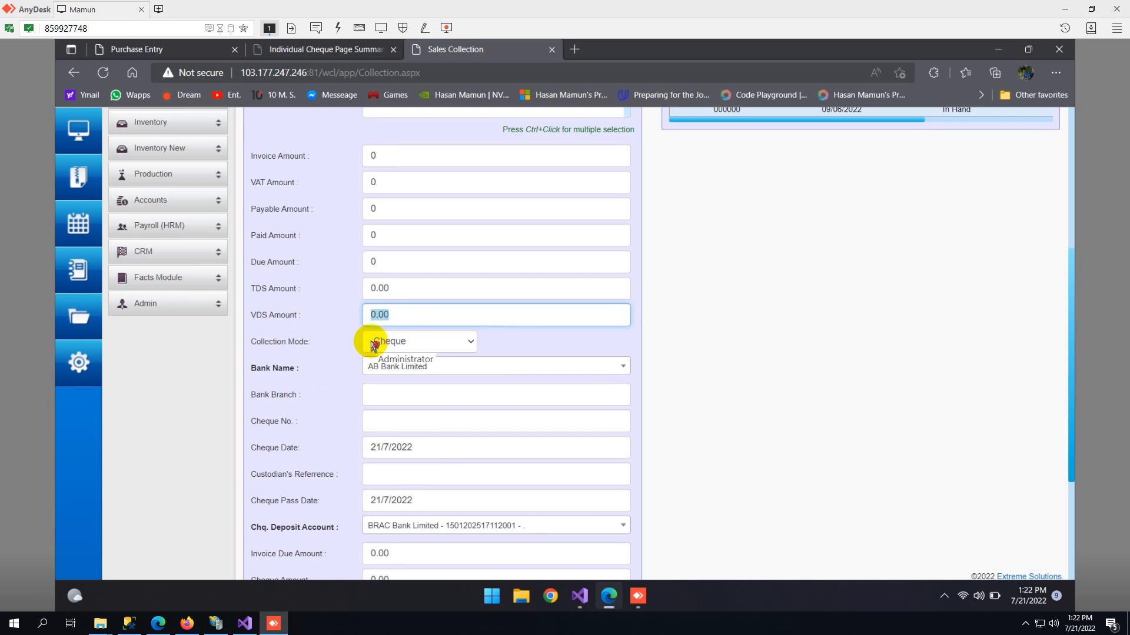
scroll(344, 400, "down", 3)
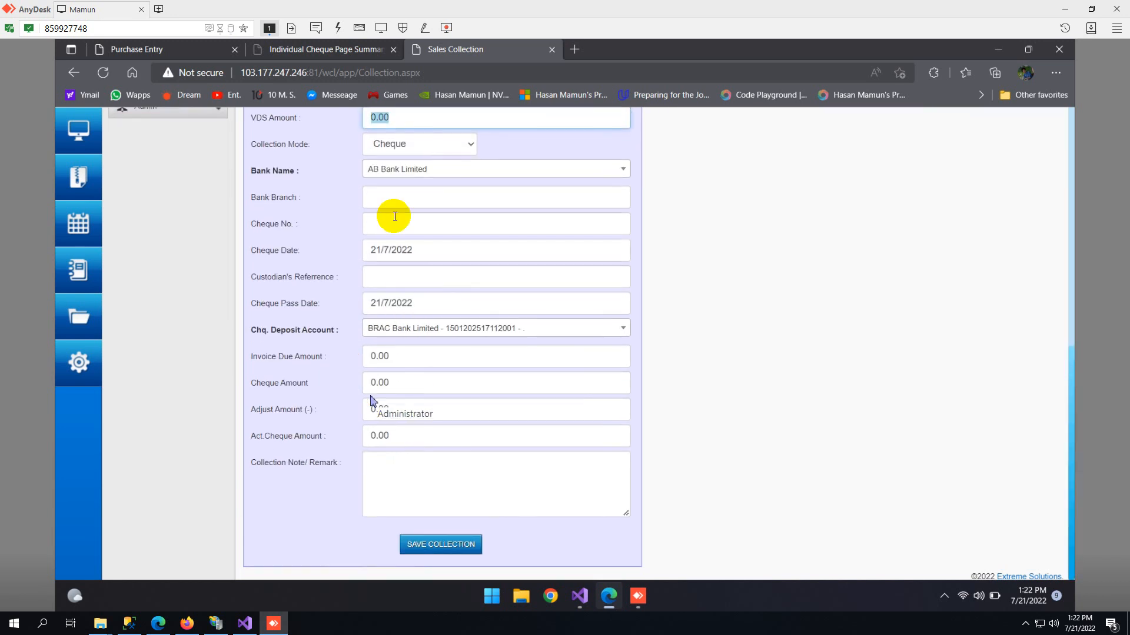
left_click(406, 145)
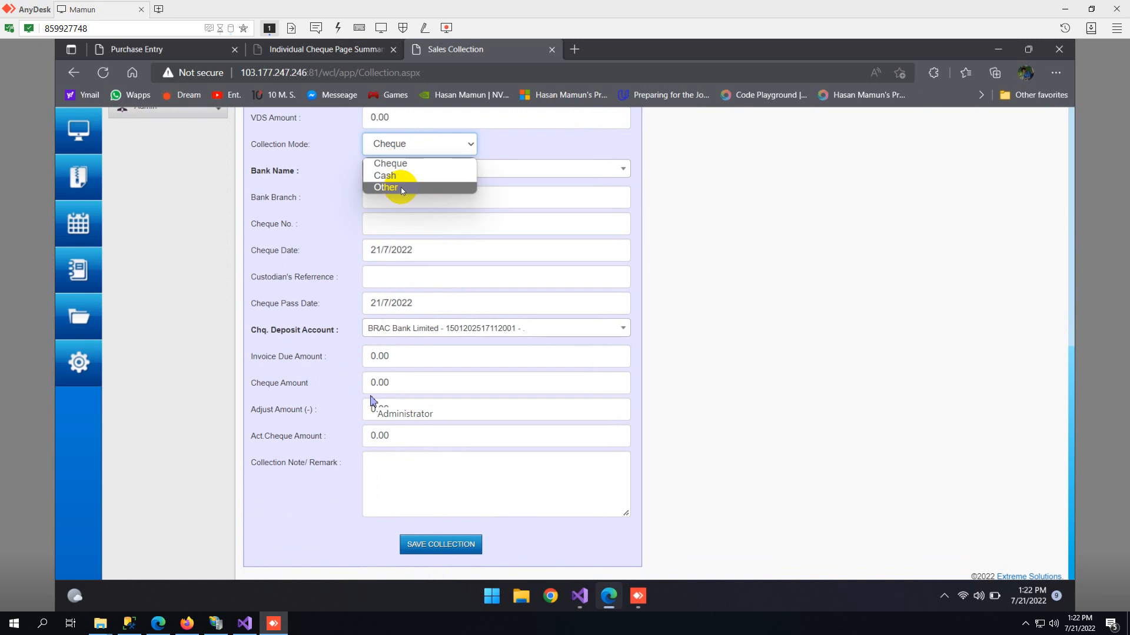
scroll(312, 369, "up", 2)
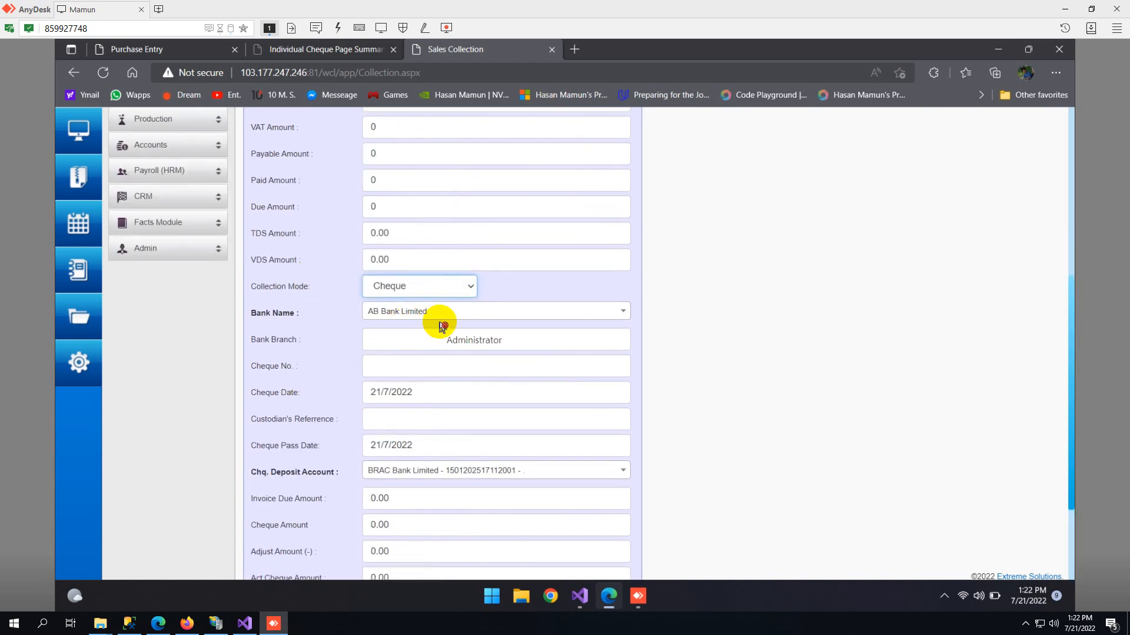
left_click(383, 344)
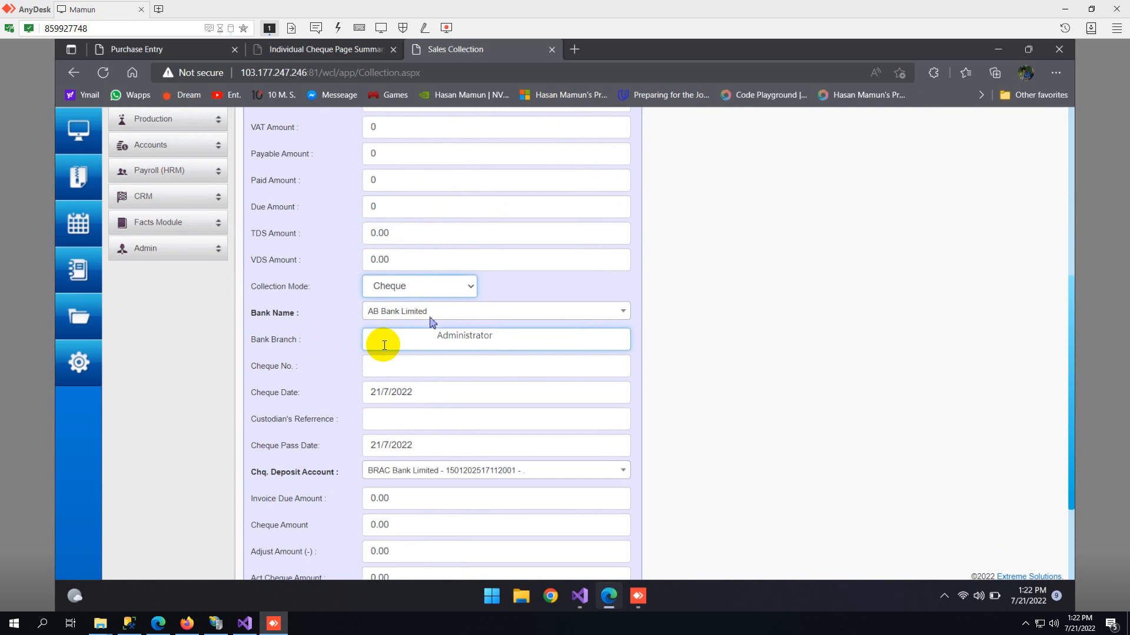
left_click(382, 361)
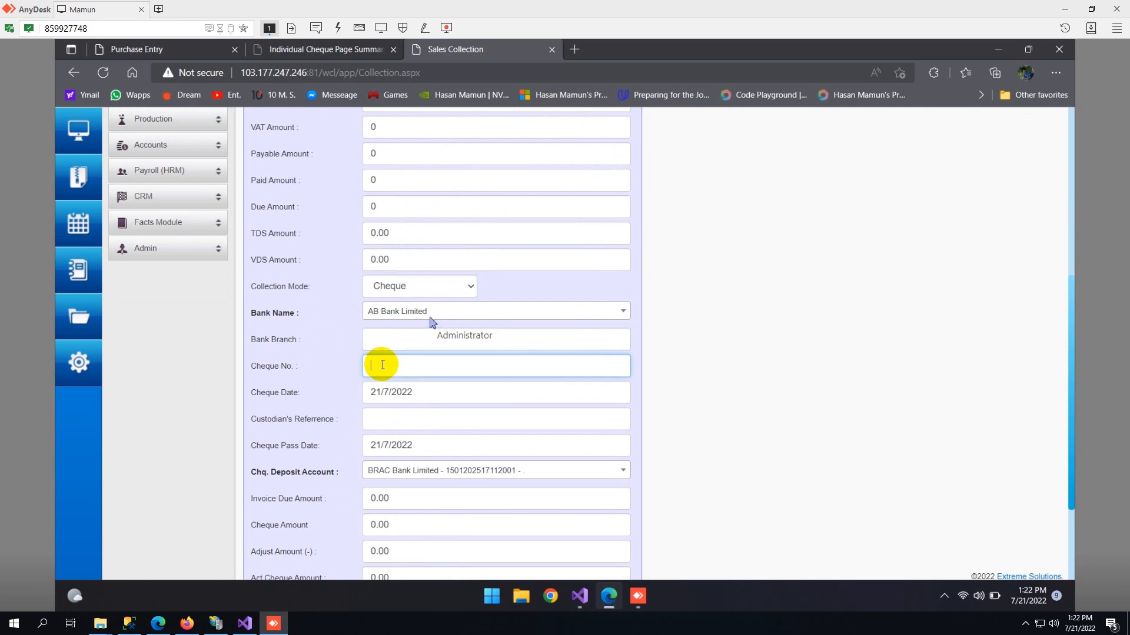
- Check the cheque date calendar and the cheque pass date field without changing either date
scroll(382, 361, "down", 1)
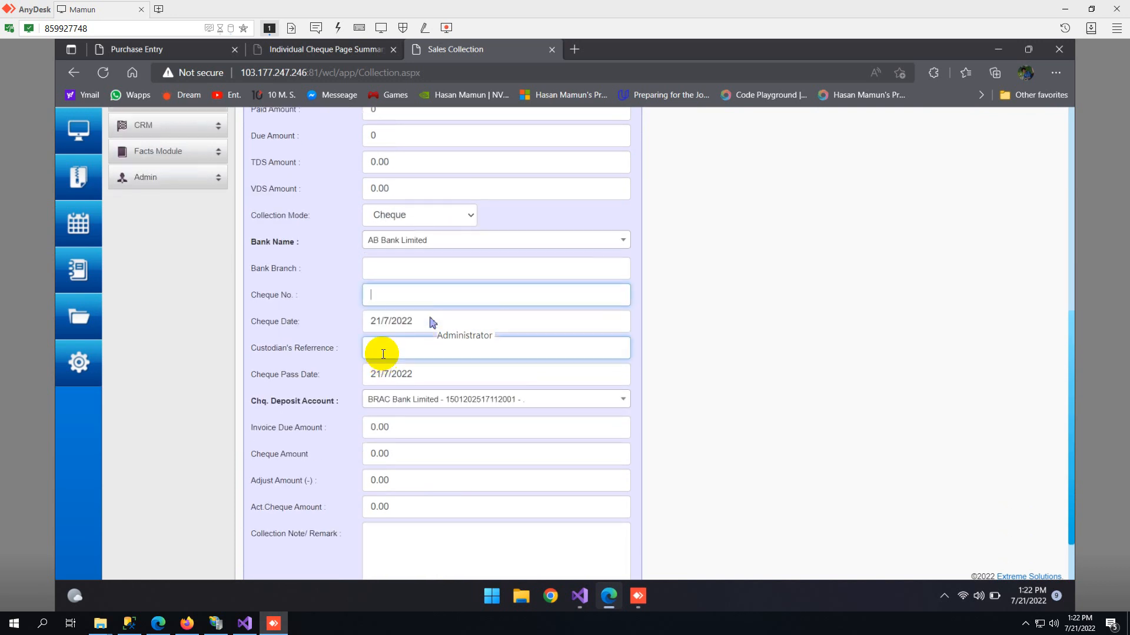
left_click(425, 322)
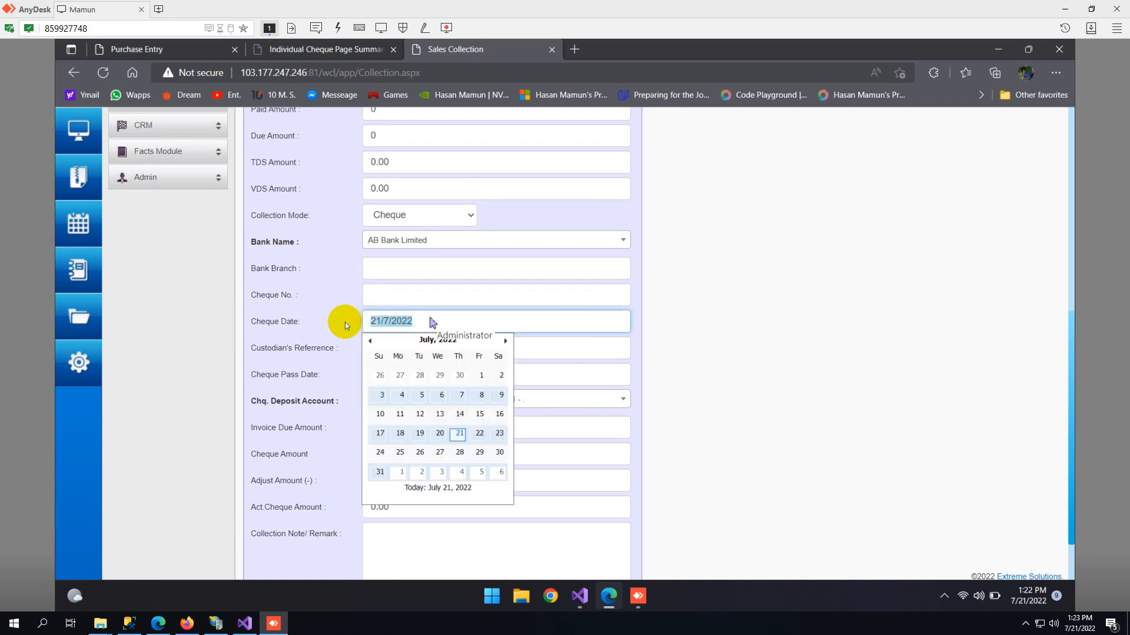
left_click(336, 329)
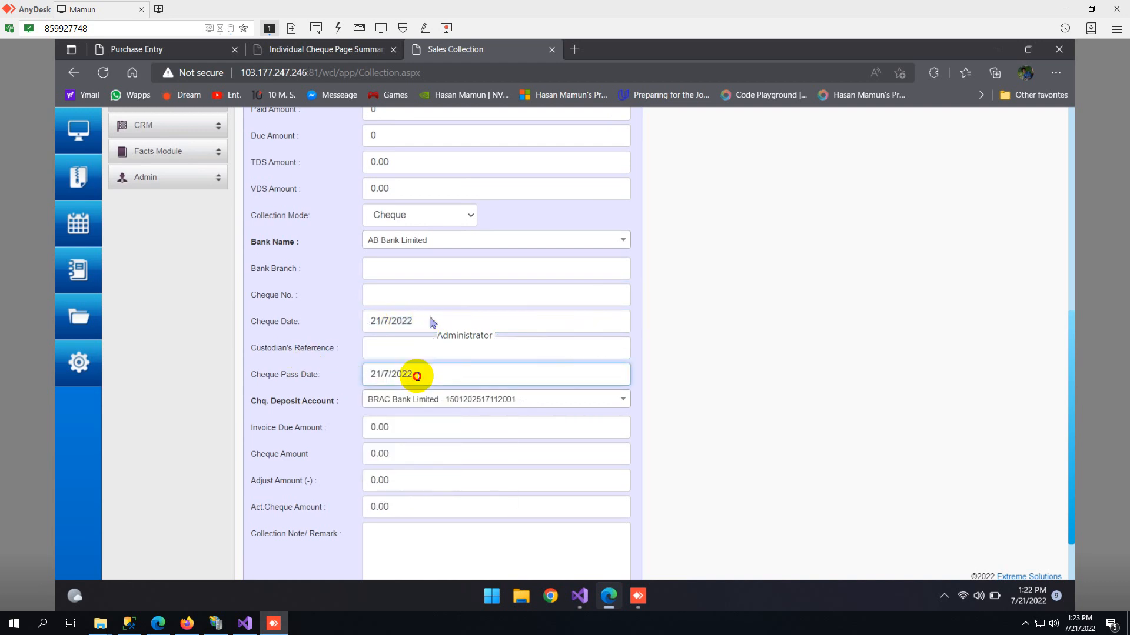
left_click(421, 374)
scroll(330, 370, "down", 1)
left_click(305, 337)
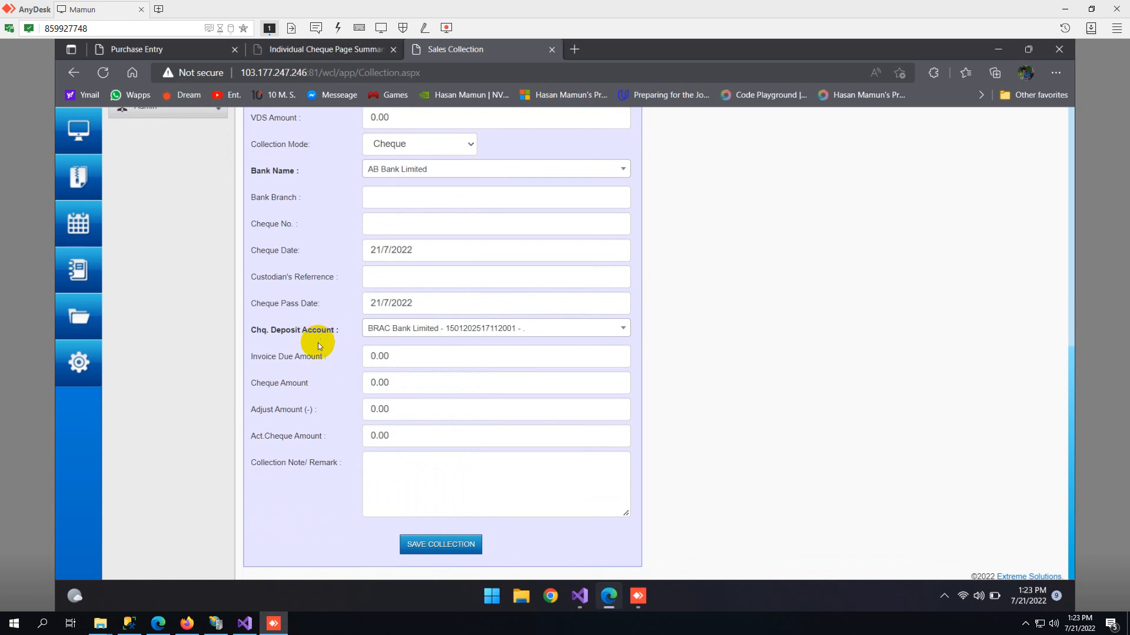
- Review the cheque details of the invoice collection, ending at the custodian's reference field
scroll(319, 344, "up", 2)
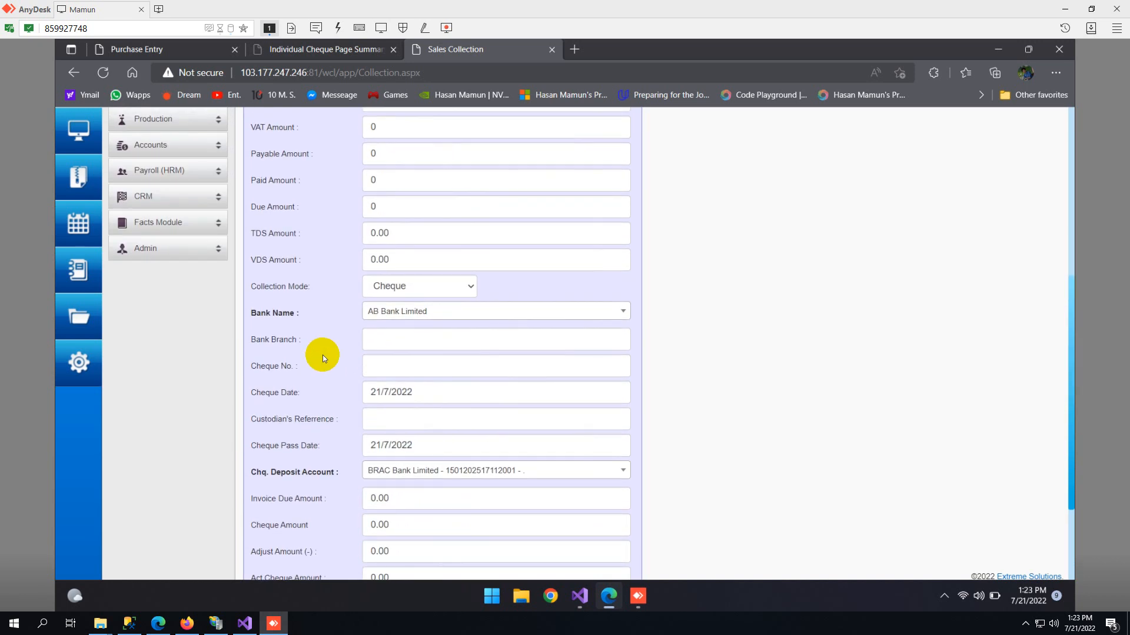
scroll(323, 355, "down", 2)
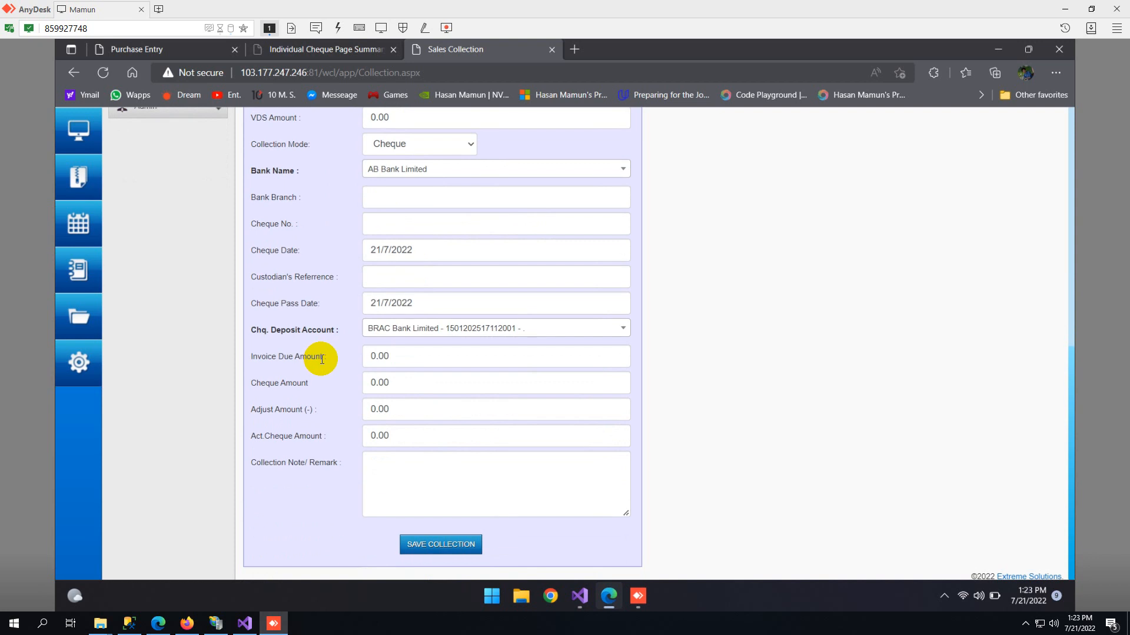
left_click(392, 273)
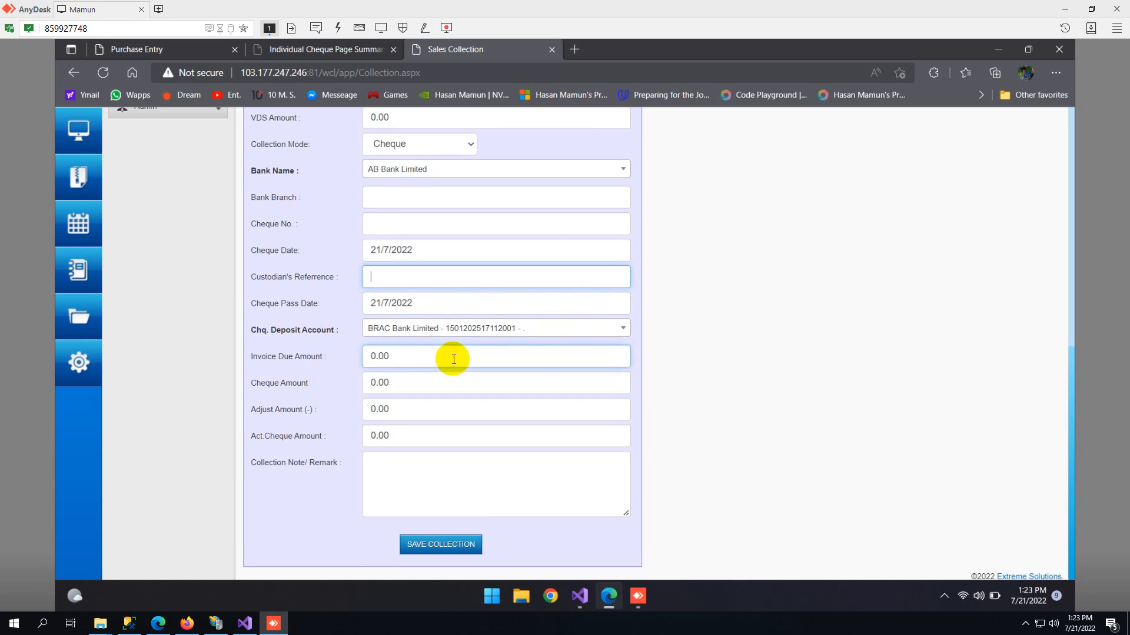
- Examine the invoice due, cheque, adjust and actual cheque amount fields and the collection note of the sales collection
left_click_drag(454, 359, 345, 359)
left_click_drag(403, 382, 340, 388)
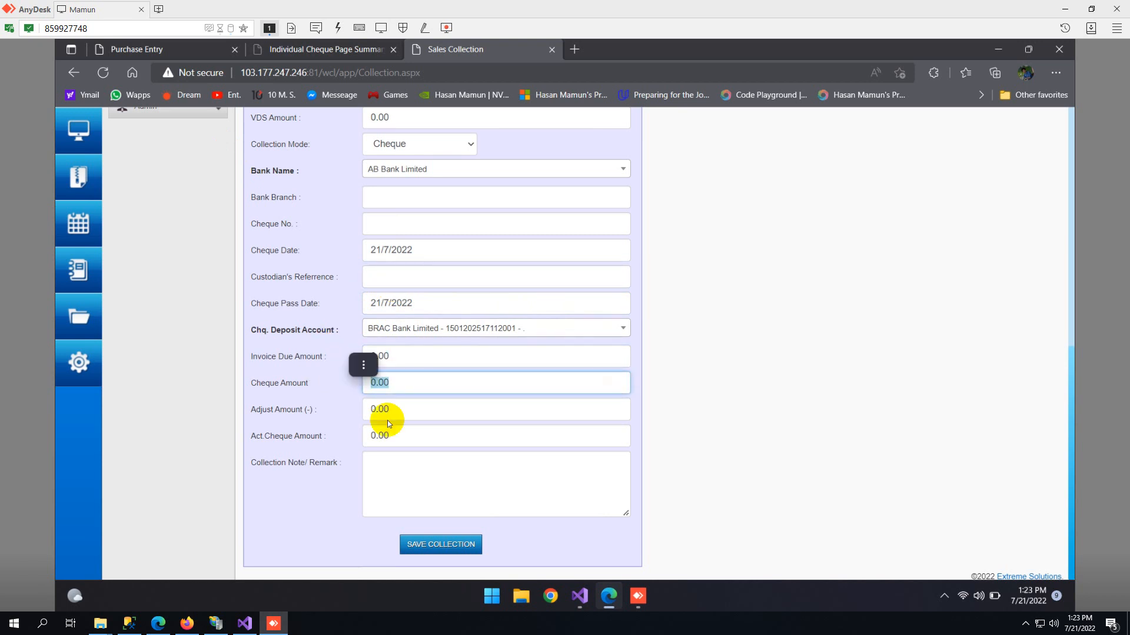
left_click_drag(391, 414, 348, 414)
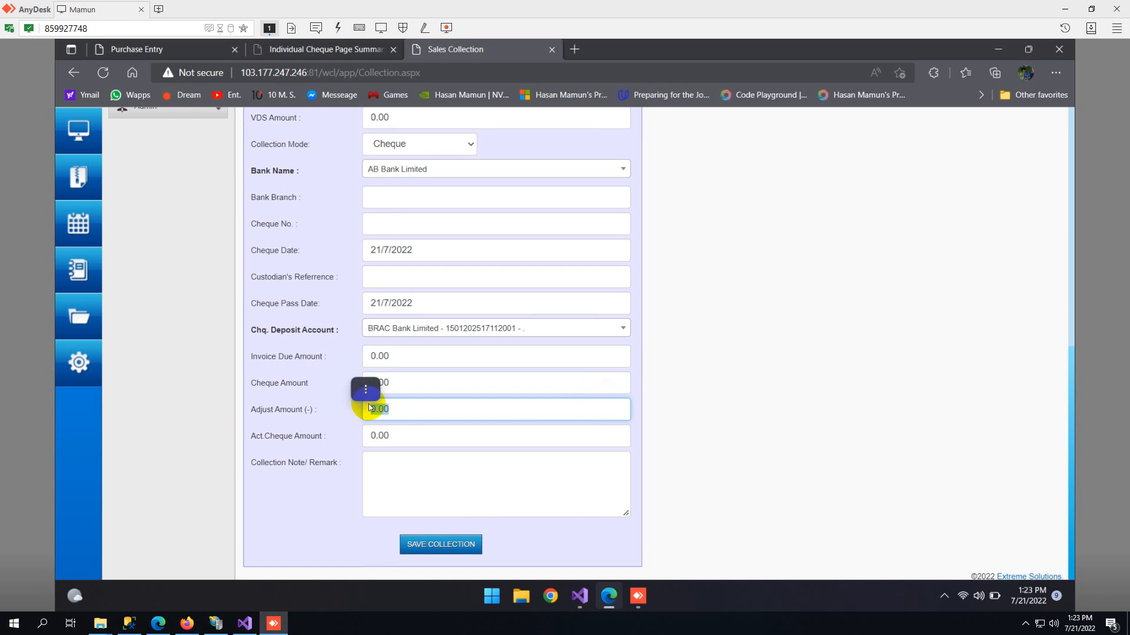
left_click_drag(394, 361, 330, 368)
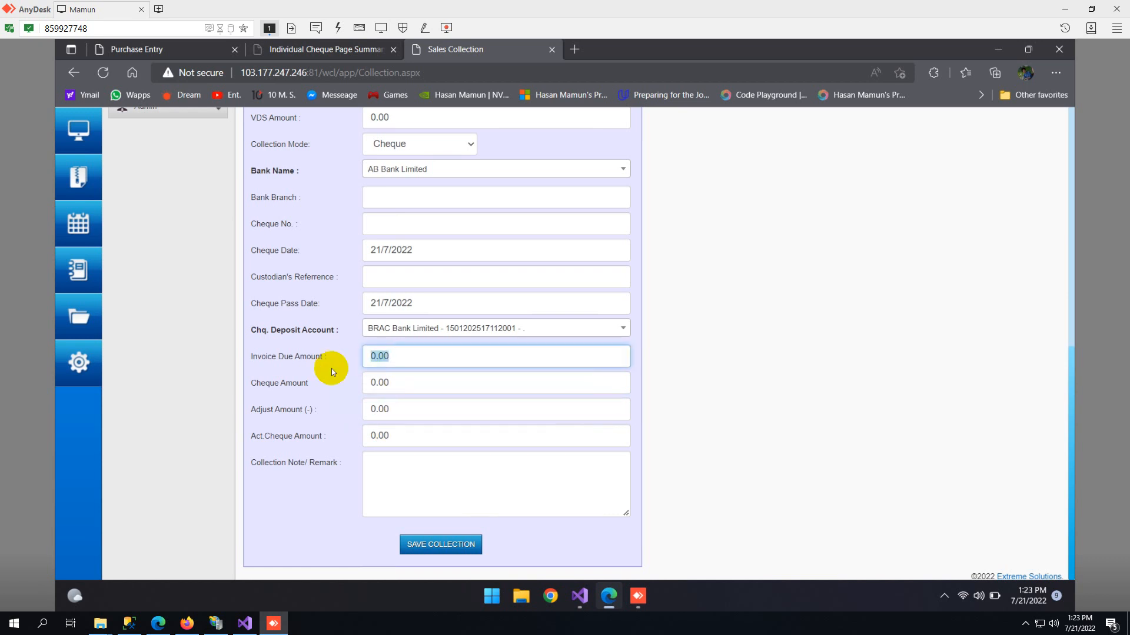
left_click(389, 383)
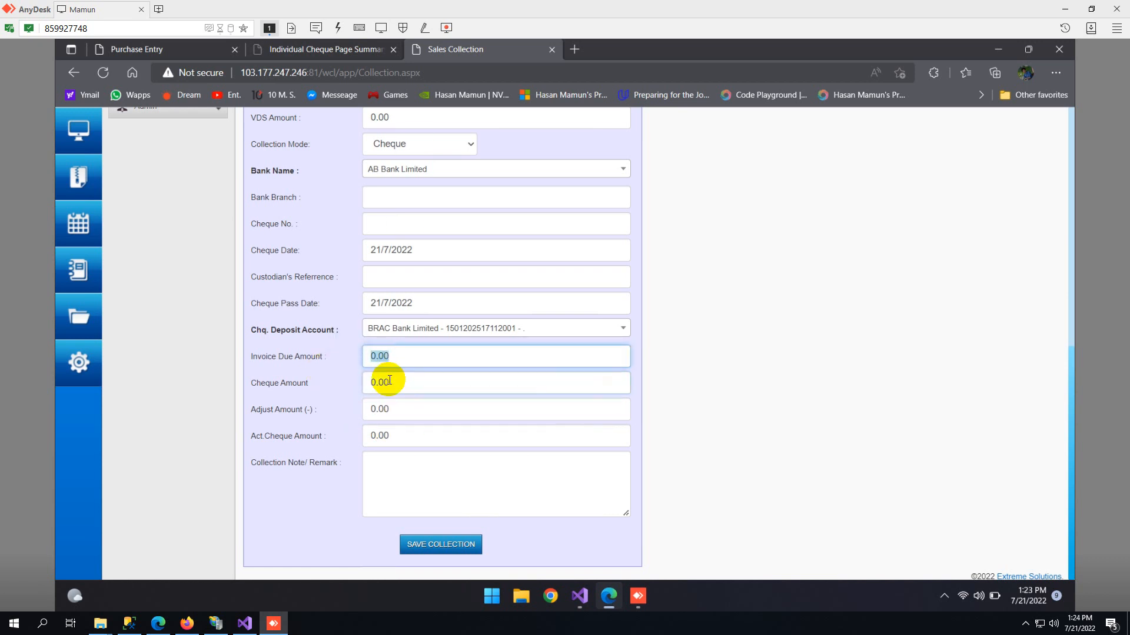
left_click_drag(388, 391, 355, 396)
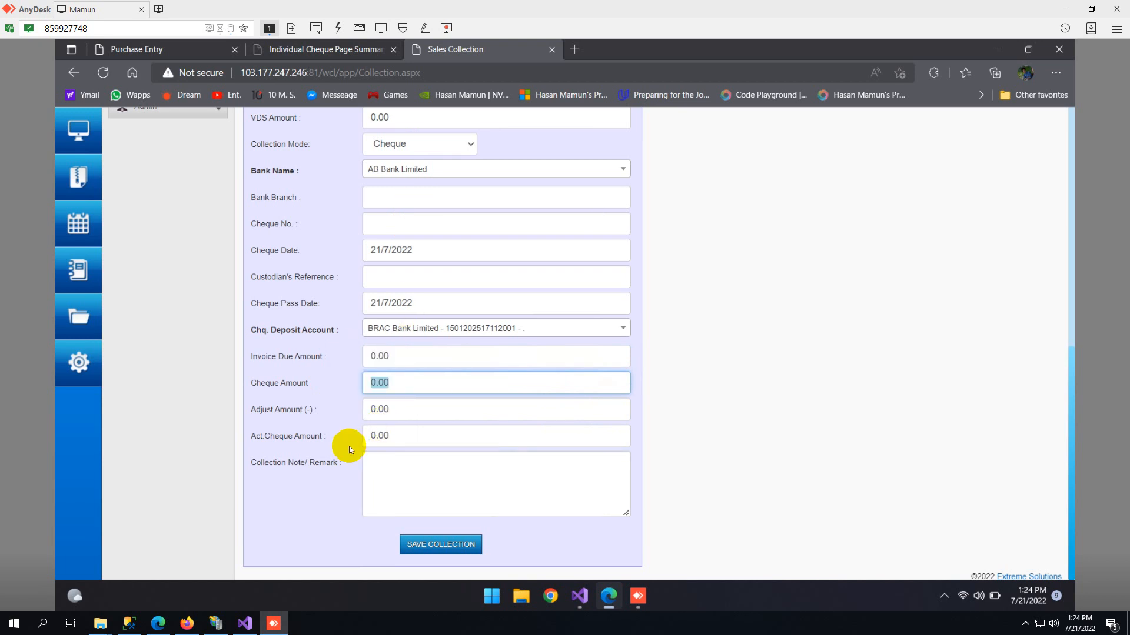
left_click_drag(396, 413, 290, 408)
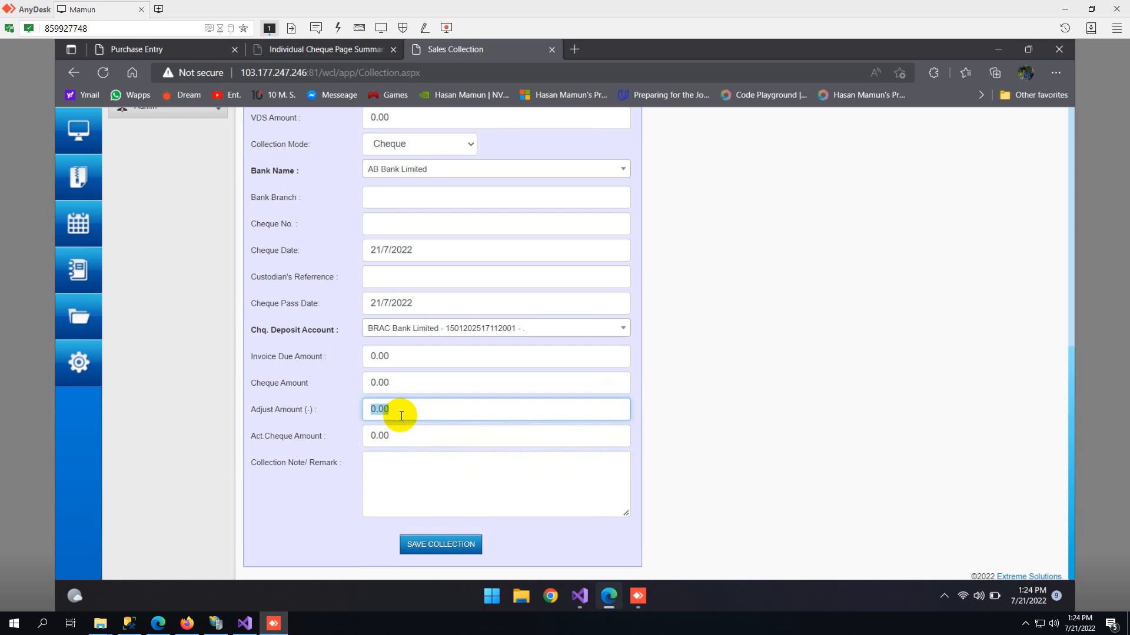
left_click(440, 438)
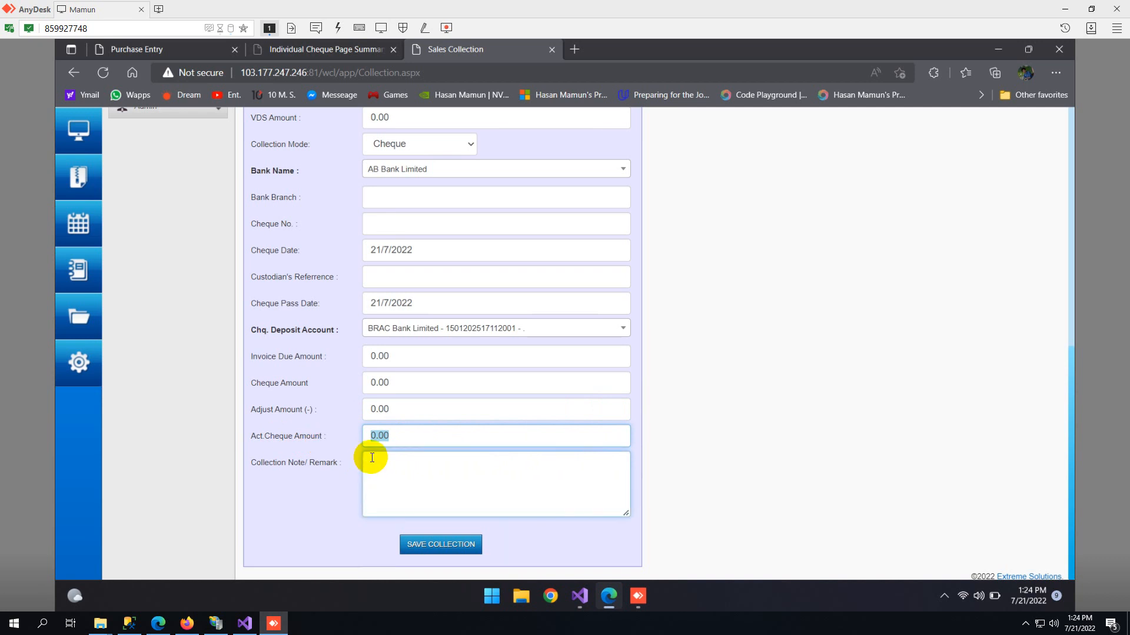
left_click(482, 479)
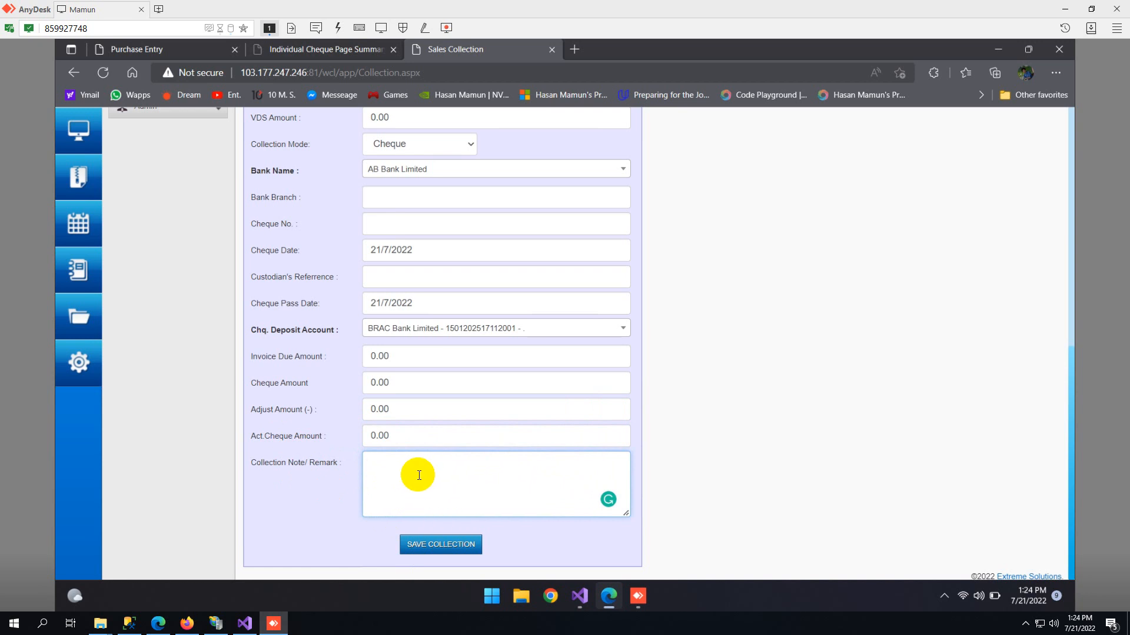
- Open the Direct Invoicing page from the POS section of the Sales module
scroll(419, 475, "up", 8)
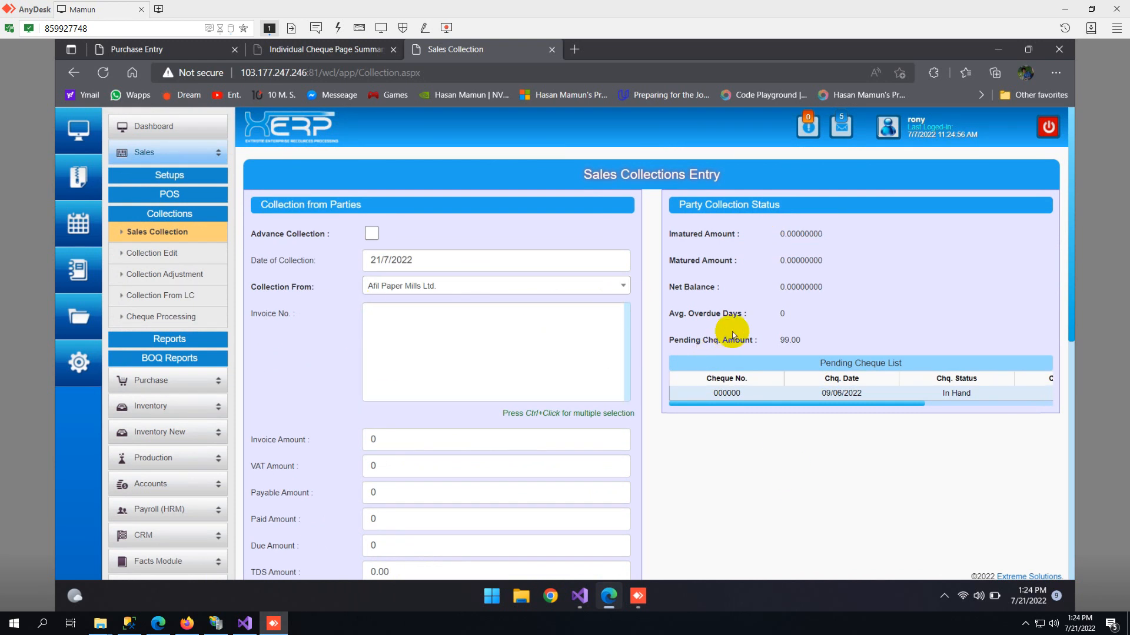
left_click(159, 194)
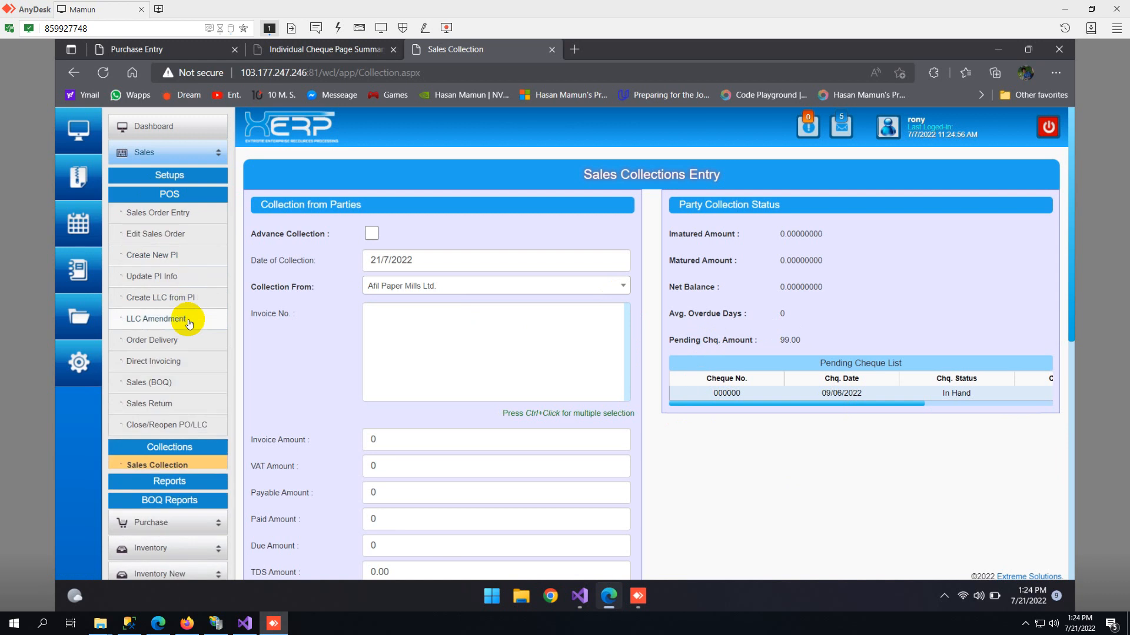
left_click(158, 365)
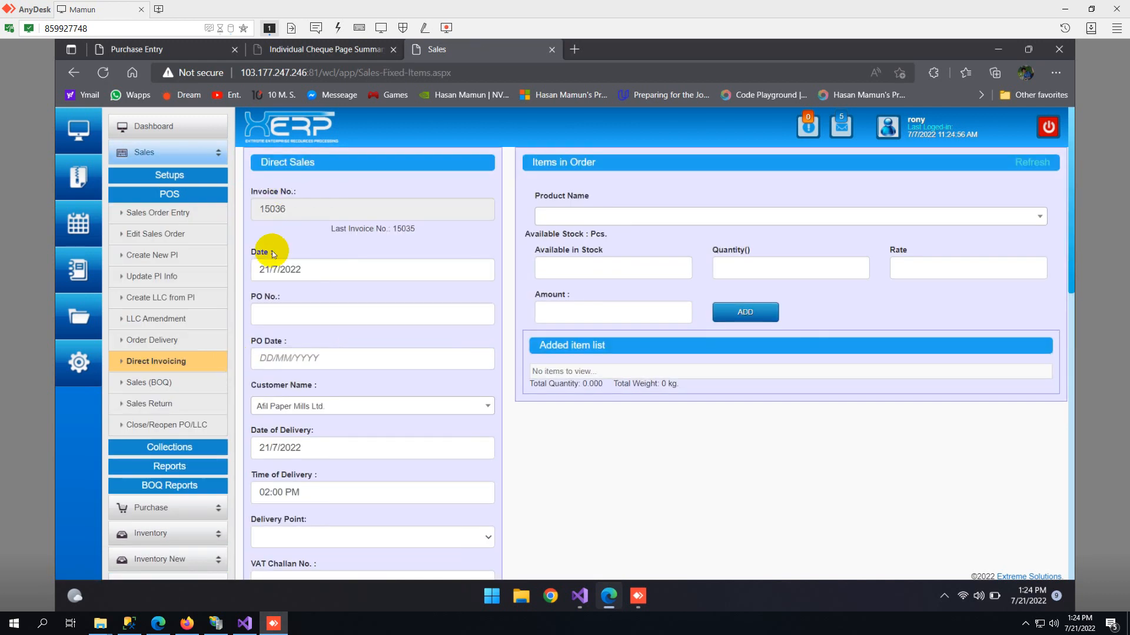
- Examine the invoice date, PO number and PO date fields of the direct sales form
left_click(273, 269)
left_click_drag(260, 297, 286, 296)
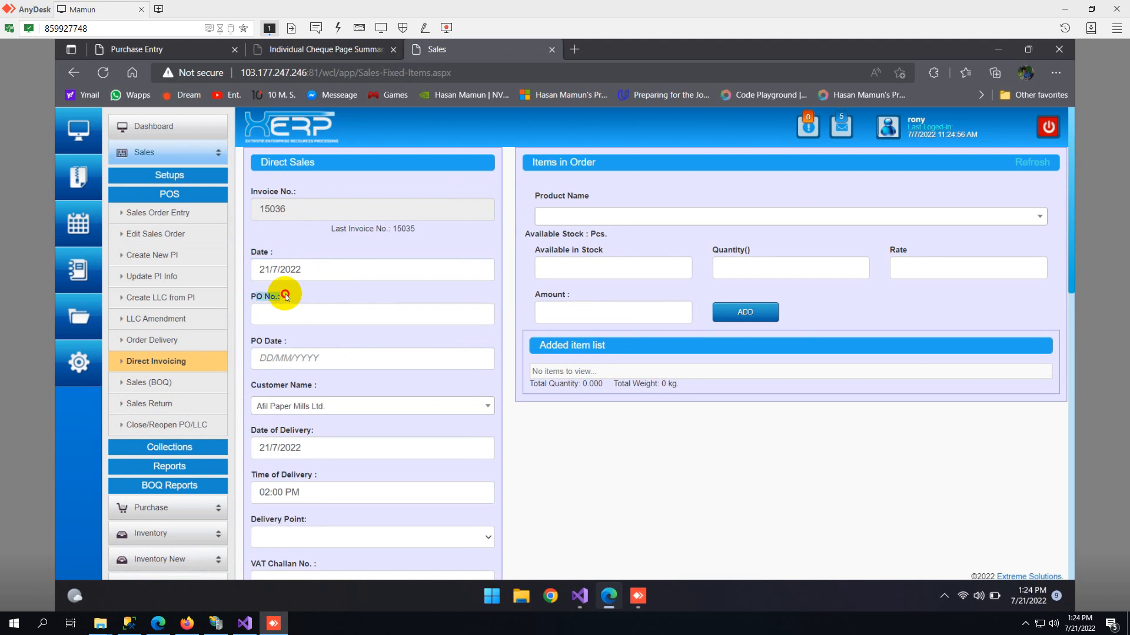
scroll(293, 318, "down", 2)
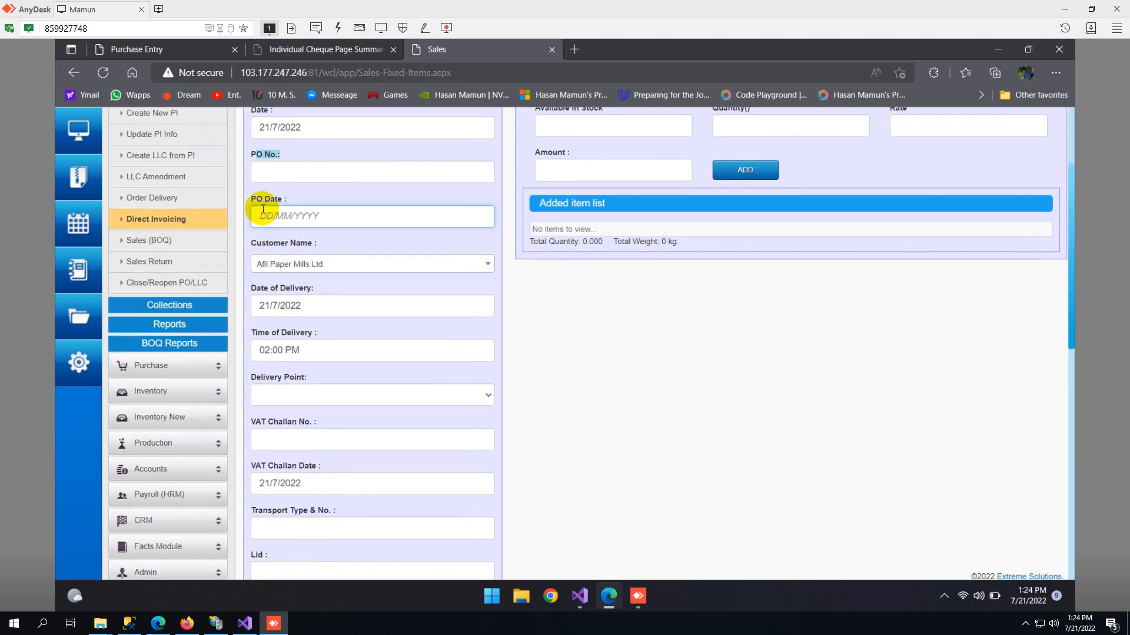
left_click_drag(262, 204, 302, 219)
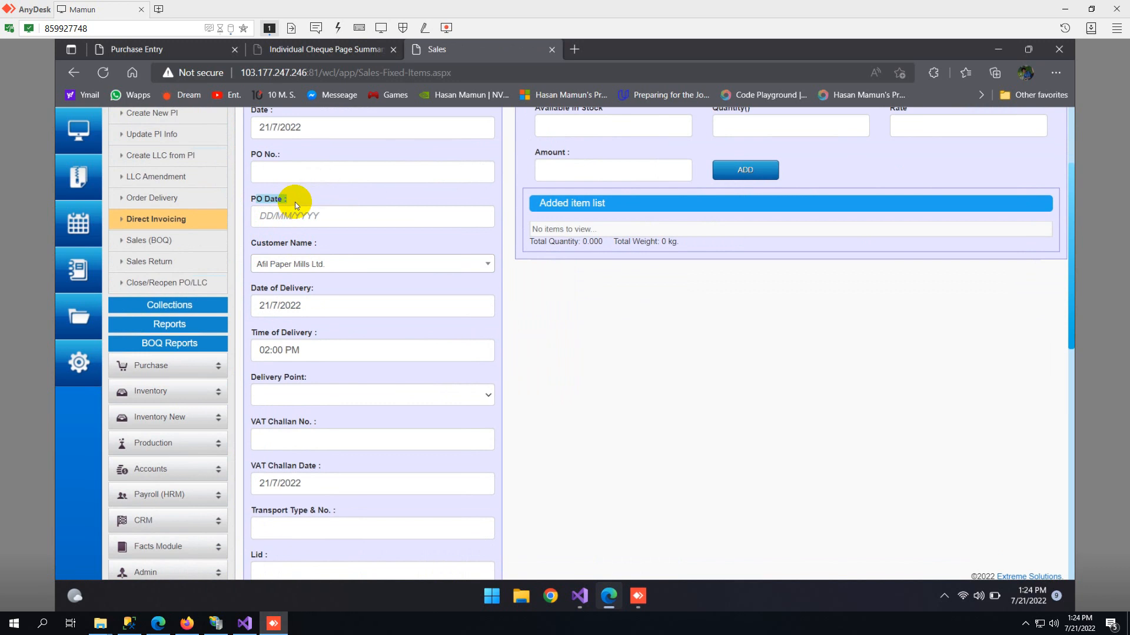
left_click(276, 165)
left_click_drag(253, 154, 265, 157)
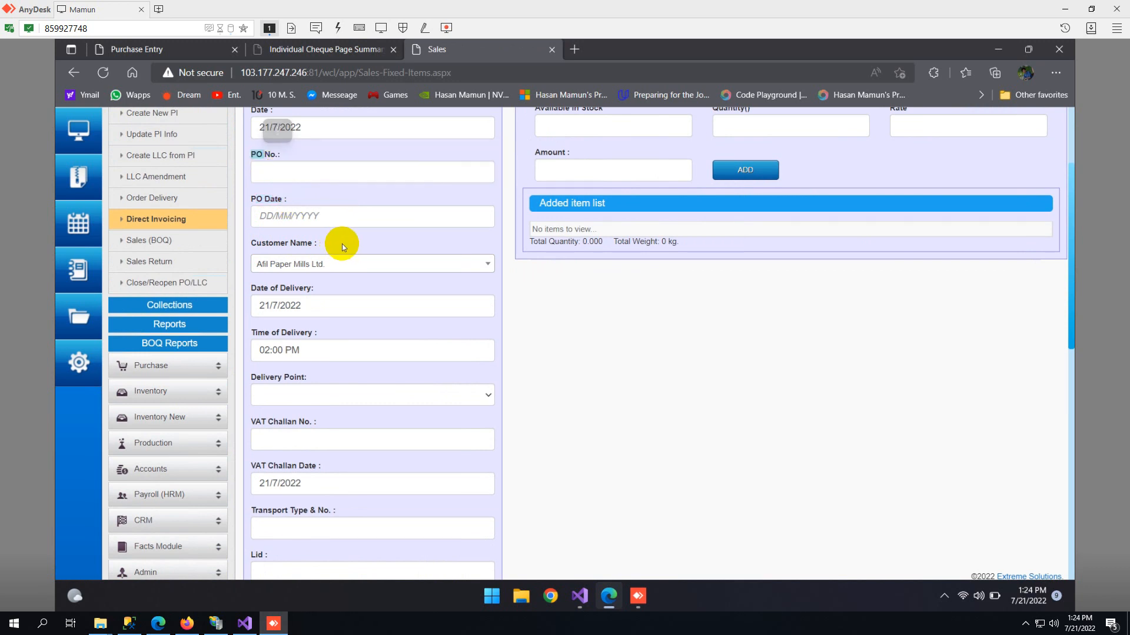
left_click(322, 171)
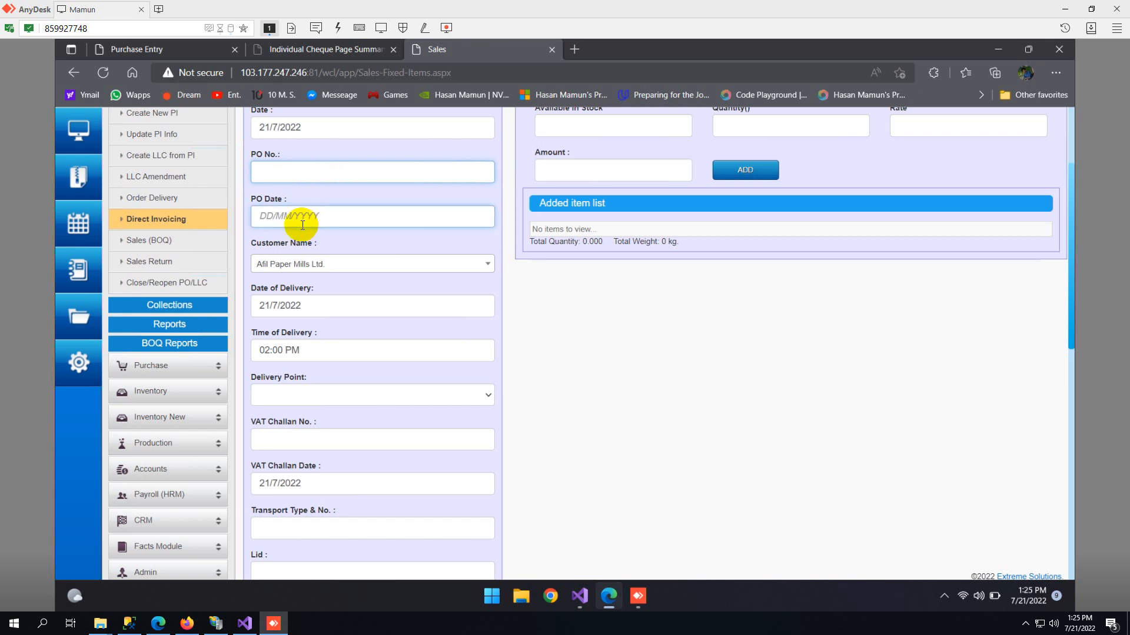
- Check the customer name choices and the date of delivery calendar without changing either field
left_click(299, 263)
left_click(300, 264)
left_click(316, 305)
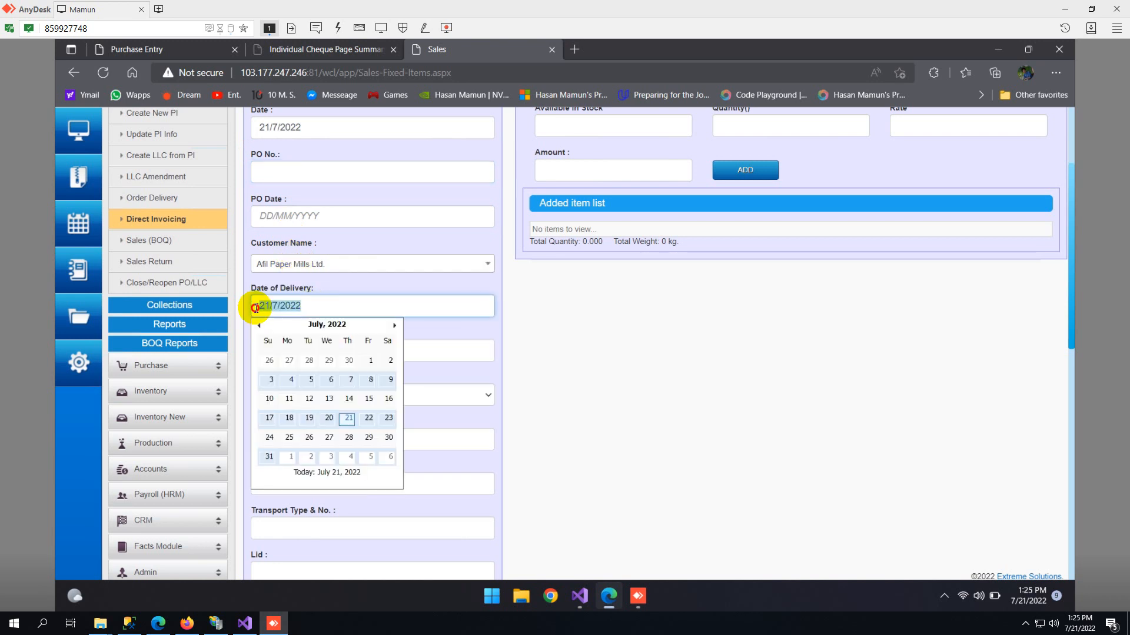
left_click(329, 292)
scroll(330, 291, "down", 2)
scroll(332, 292, "up", 2)
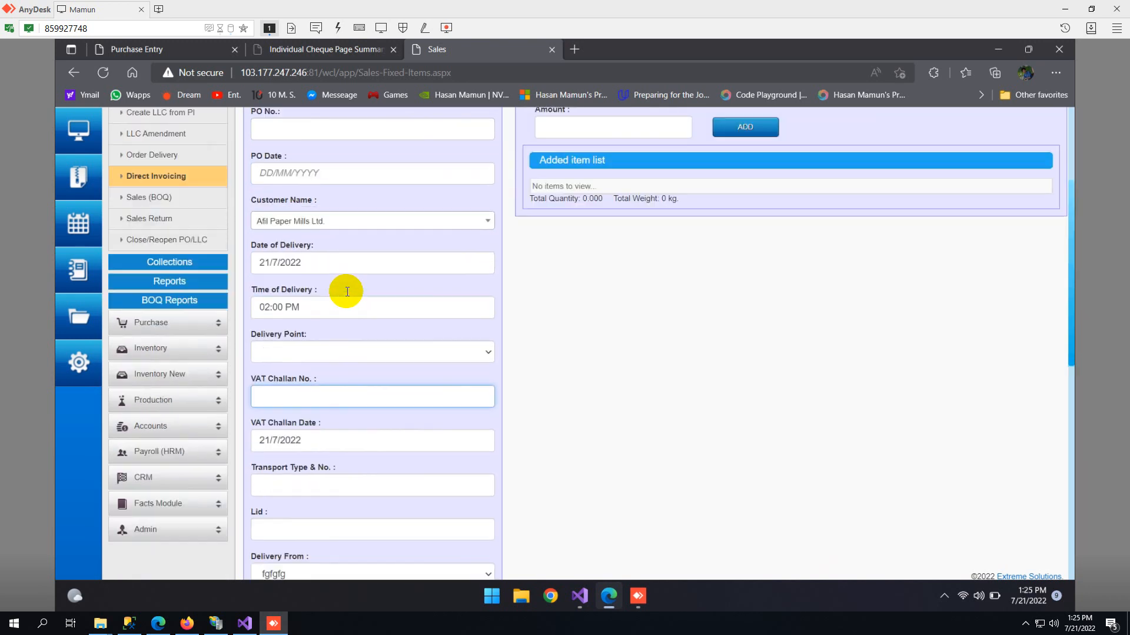
left_click(325, 307)
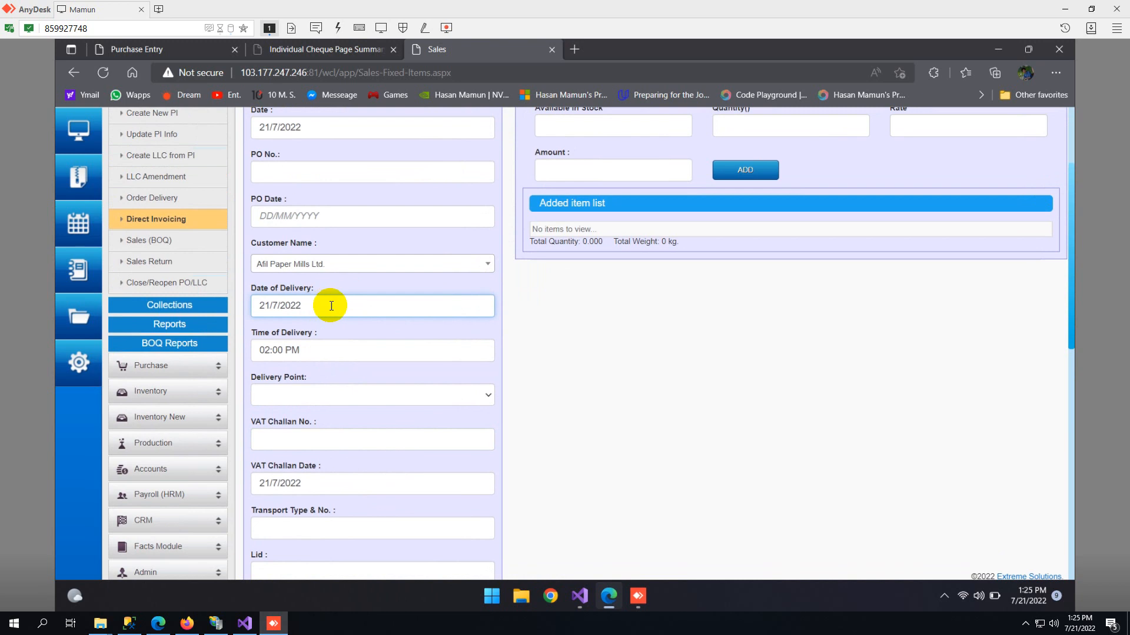
- Examine the time of delivery and check which delivery points are offered for the direct sale
scroll(328, 303, "down", 3)
left_click_drag(310, 214, 255, 213)
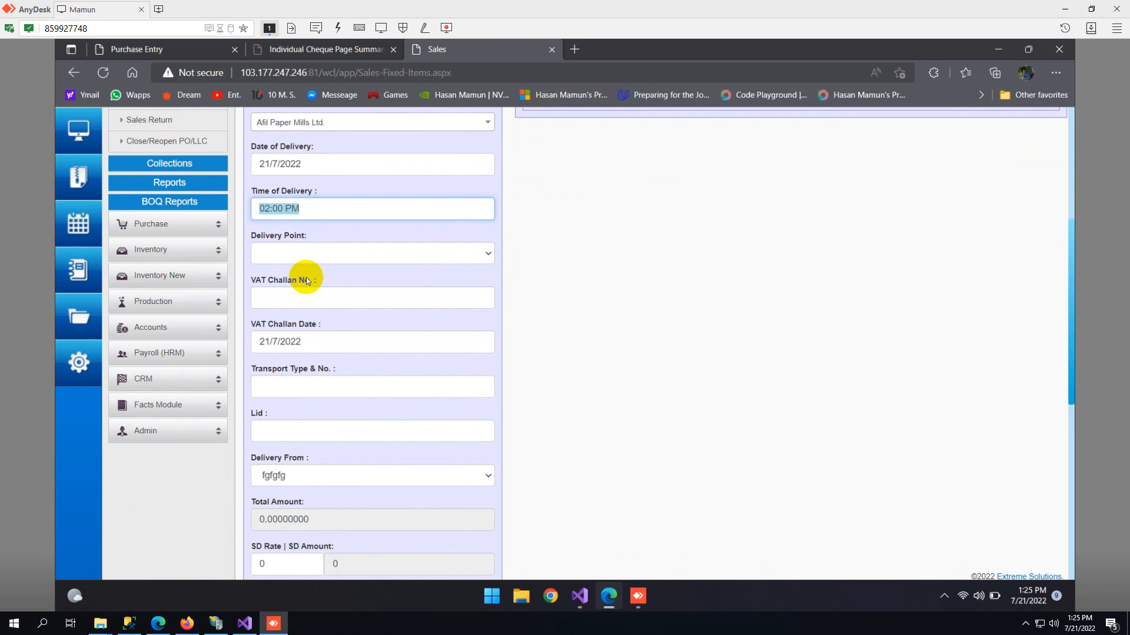
left_click_drag(262, 237, 286, 242)
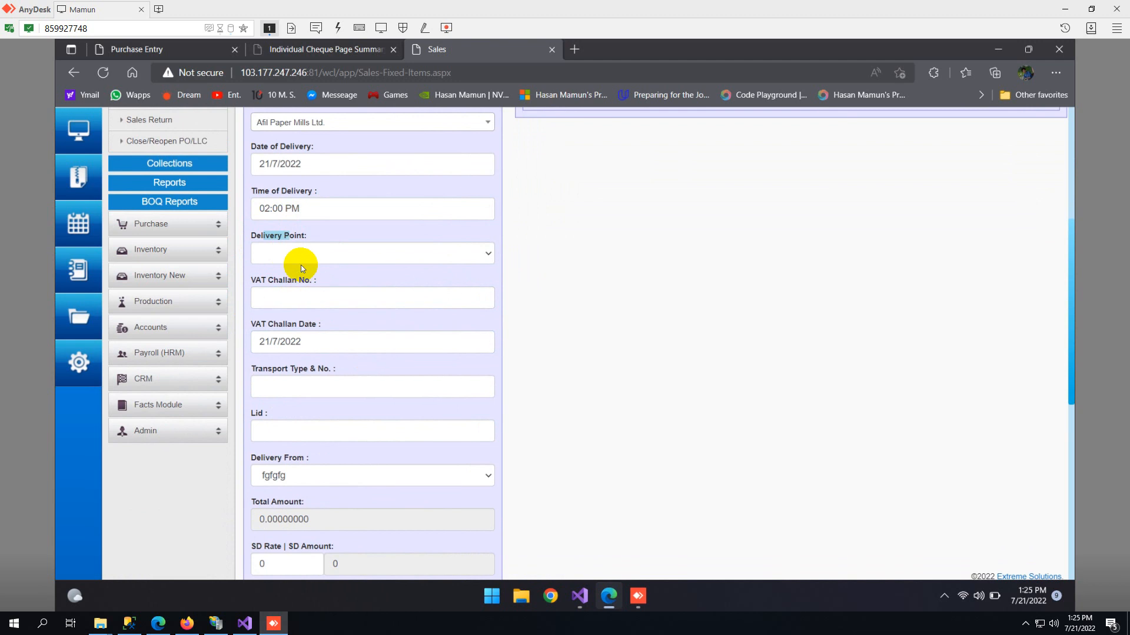
left_click(301, 256)
scroll(305, 264, "up", 3)
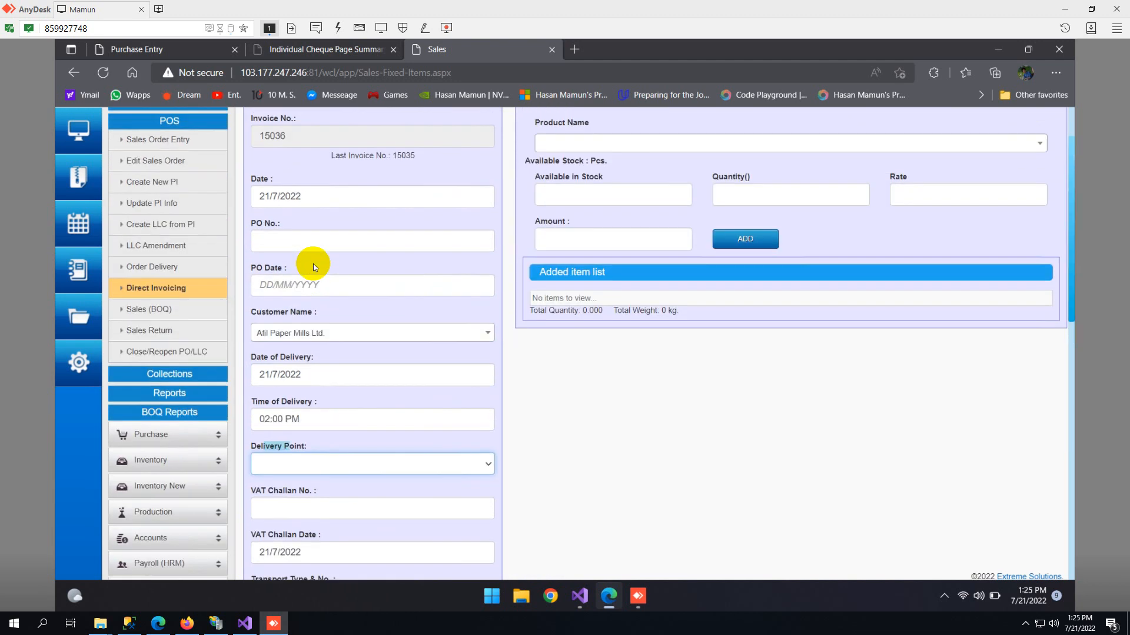
left_click(308, 246)
scroll(316, 368, "down", 1)
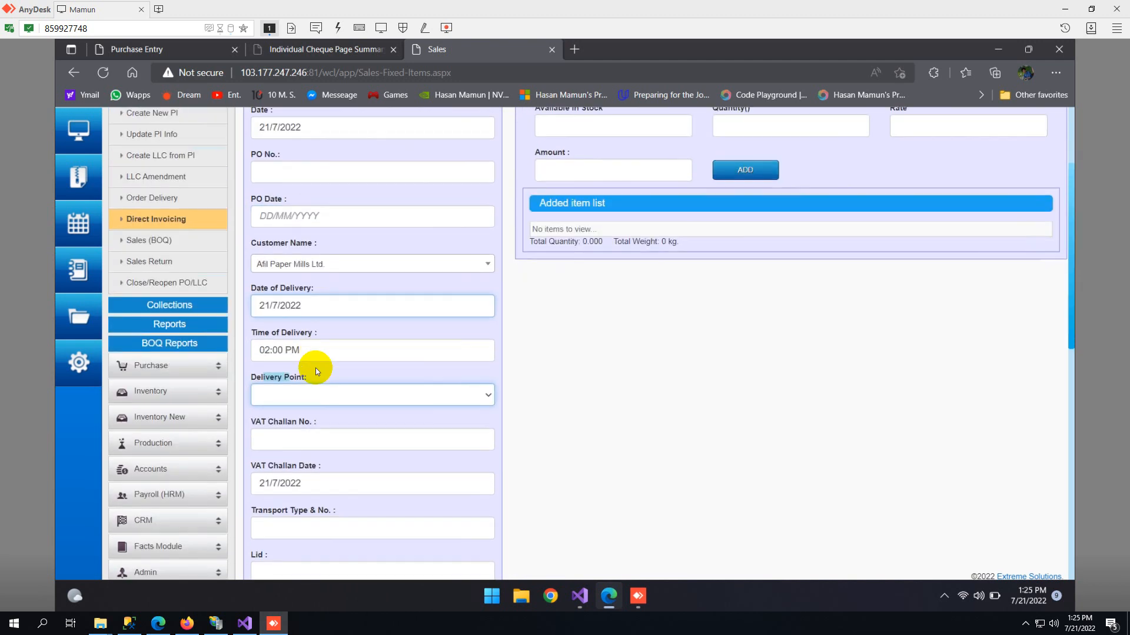
left_click(339, 396)
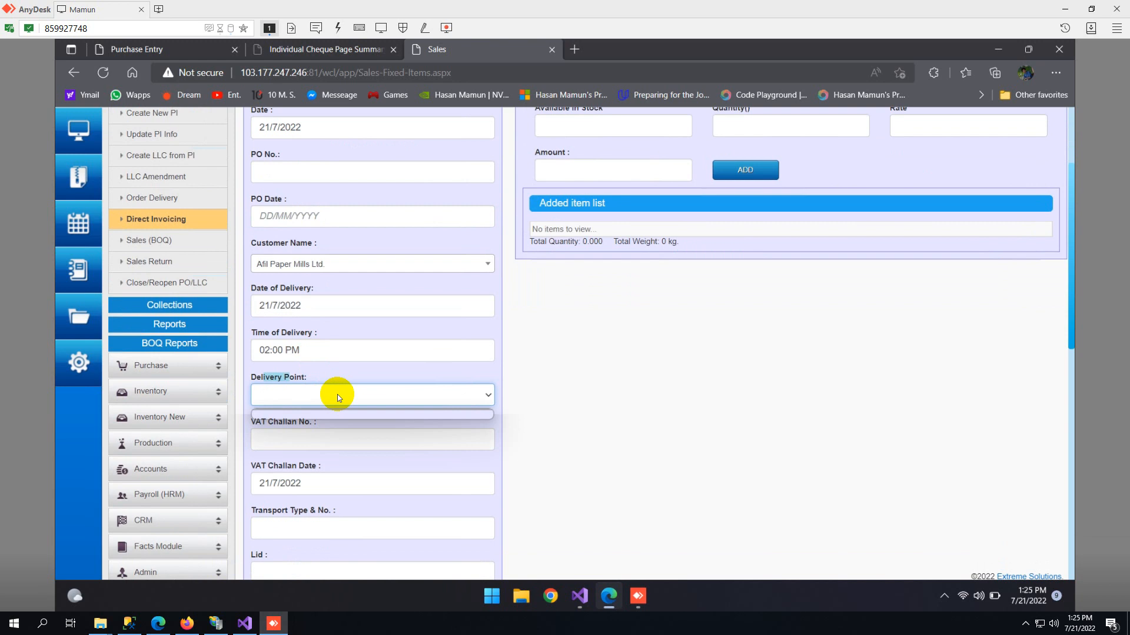
scroll(337, 394, "down", 2)
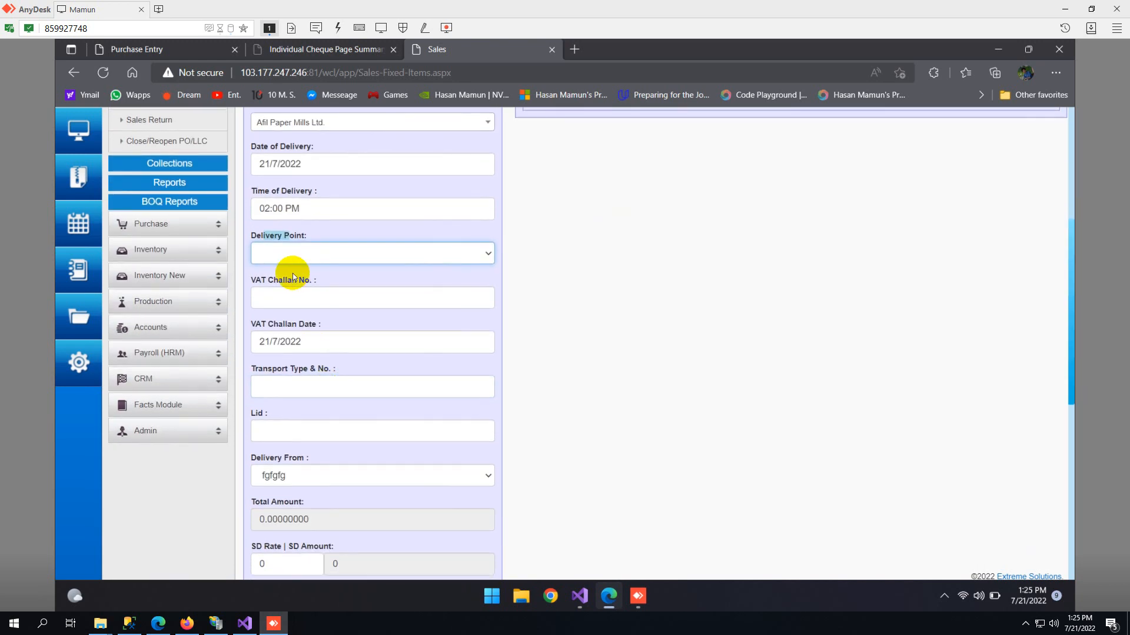
- Examine the VAT challan number, VAT challan date and transport type and number fields
left_click(286, 295)
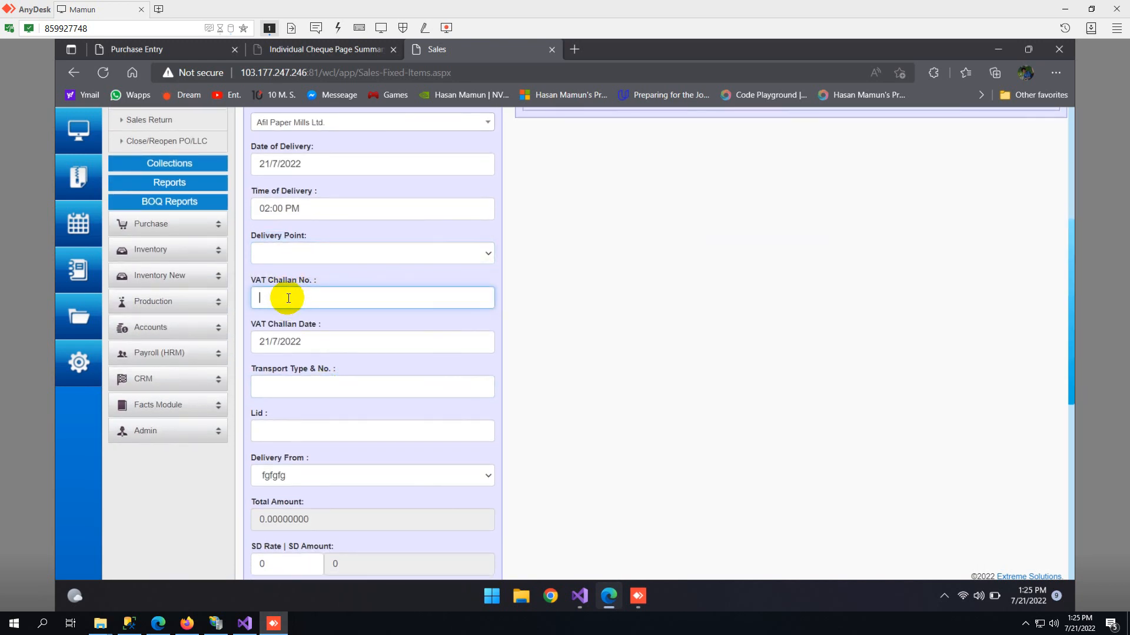
scroll(314, 334, "down", 1)
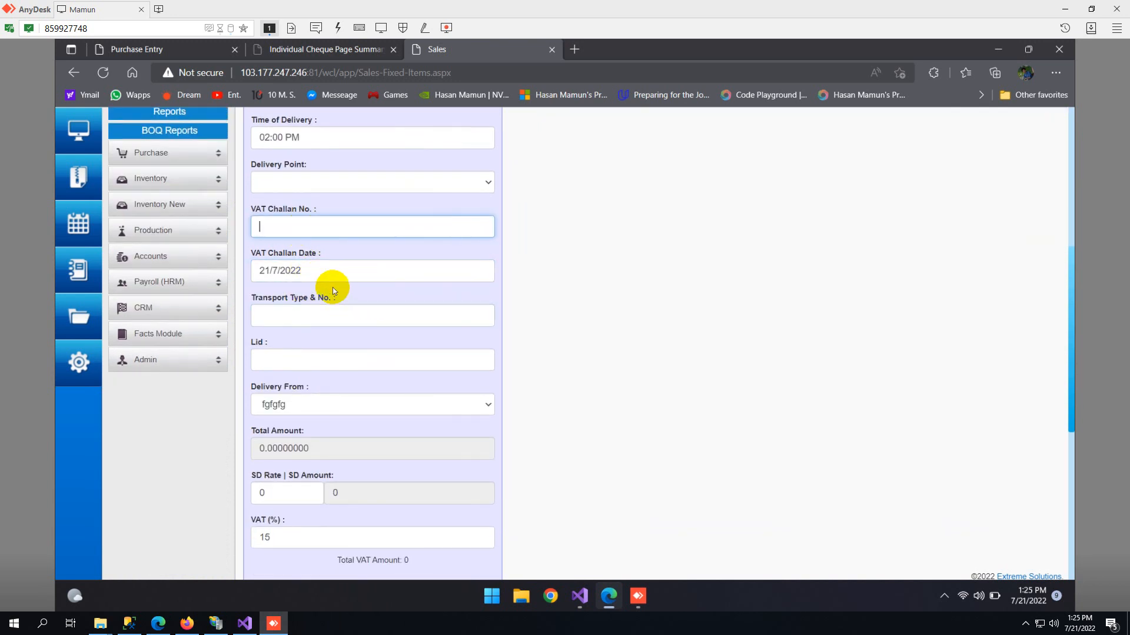
left_click(317, 328)
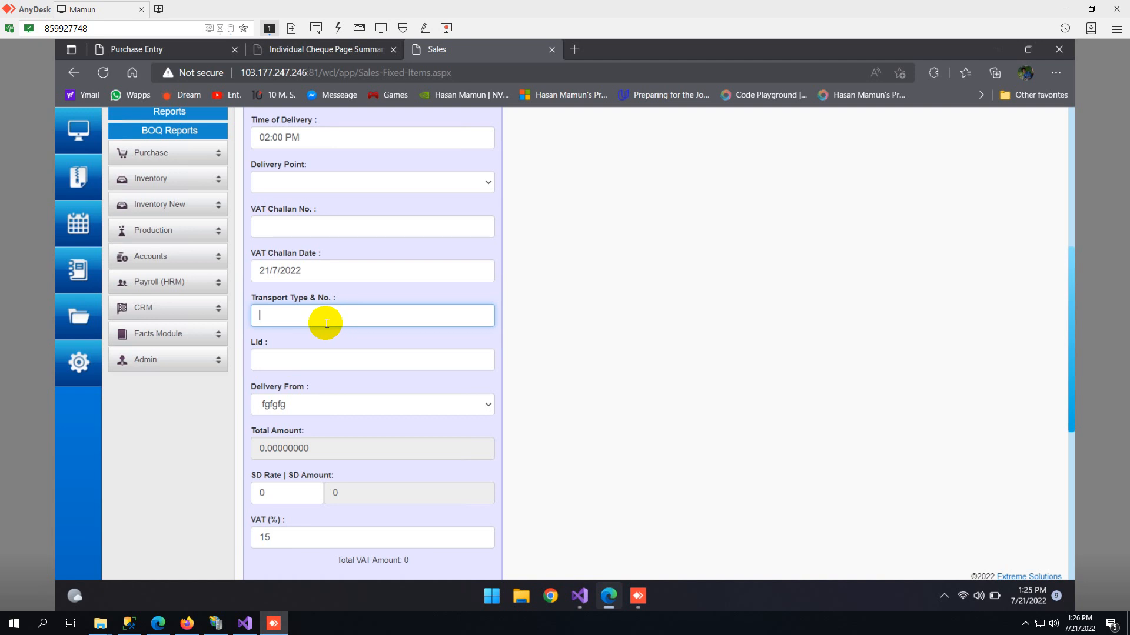
- Examine the Lid field between the transport and Delivery From fields of the direct sales form
scroll(321, 345, "down", 1)
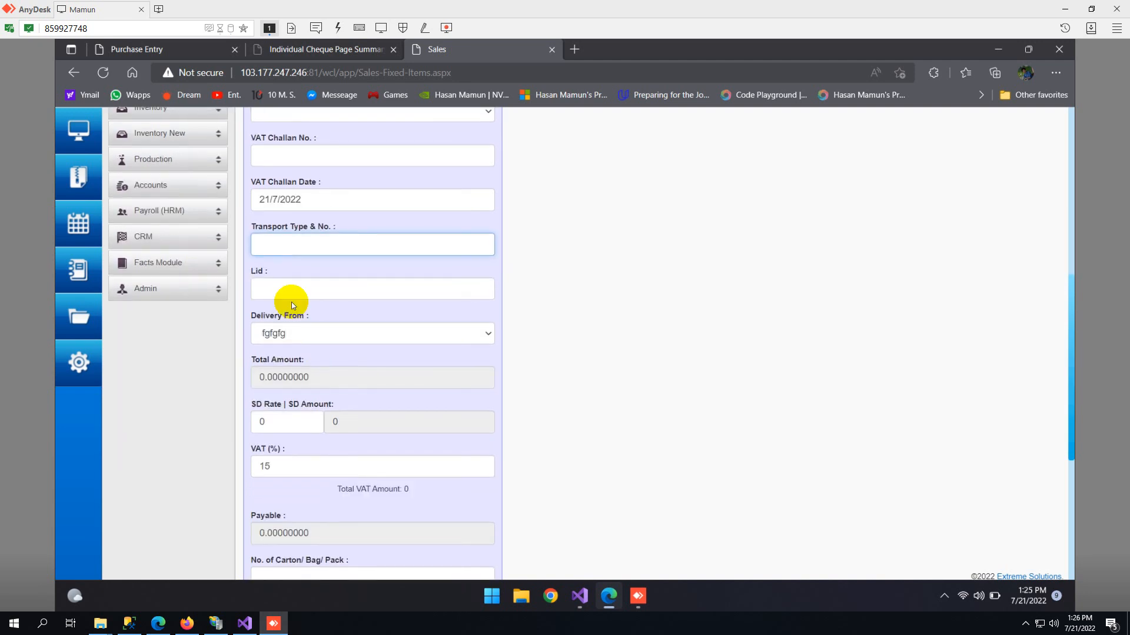
left_click(287, 288)
scroll(330, 326, "up", 1)
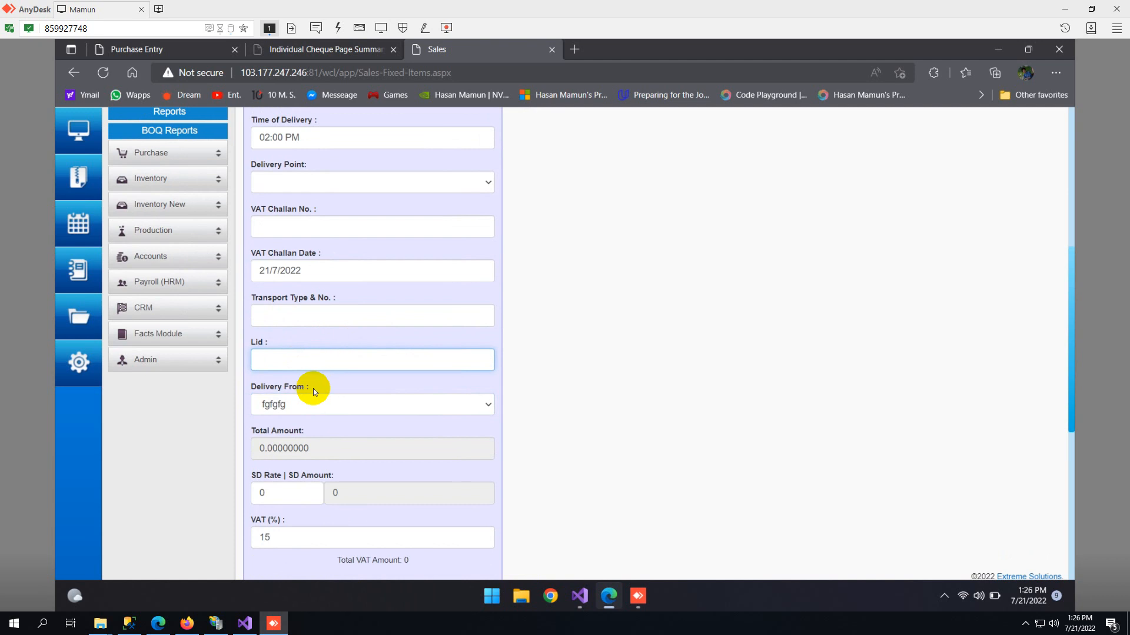
scroll(280, 362, "down", 1)
double_click(255, 272)
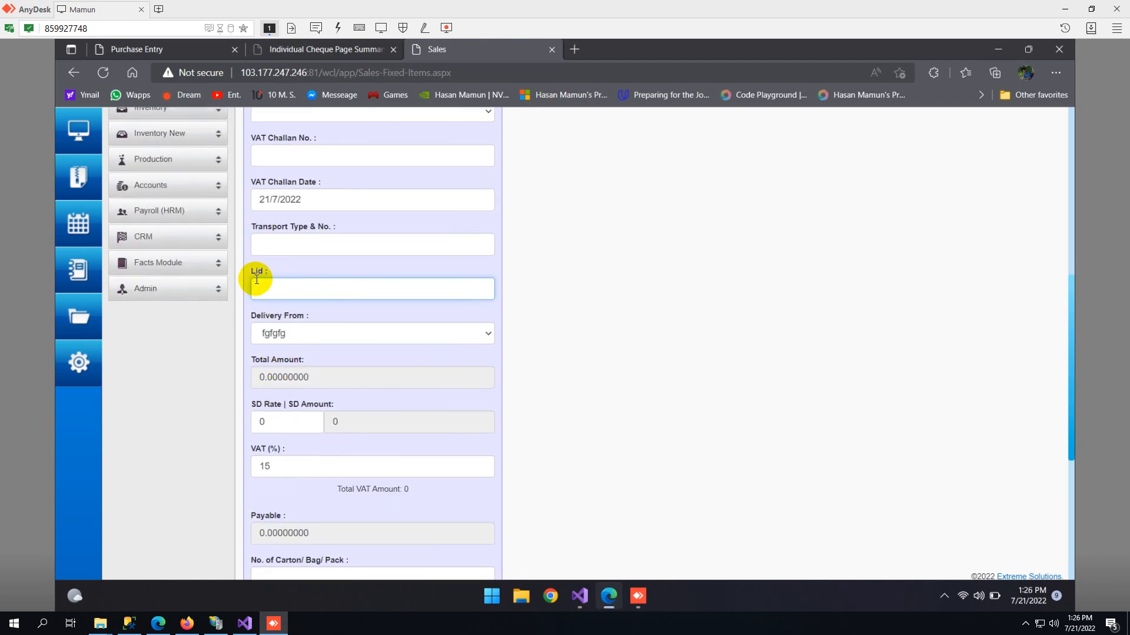
left_click(274, 293)
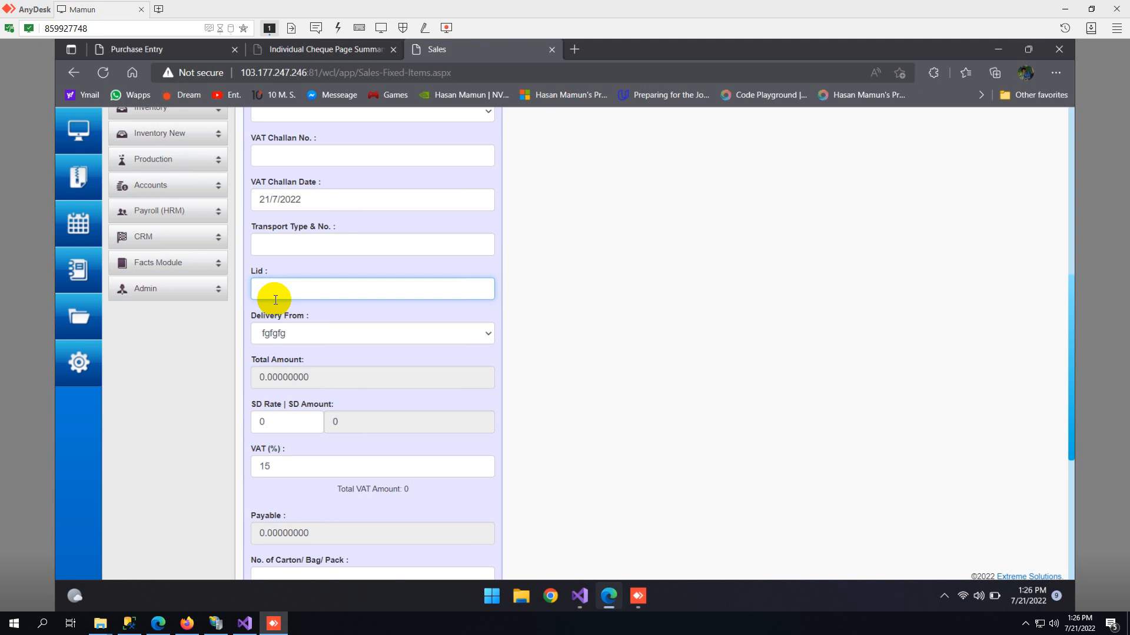
- Set the Delivery From location of the direct sale to Semi Finished-1
scroll(284, 323, "down", 1)
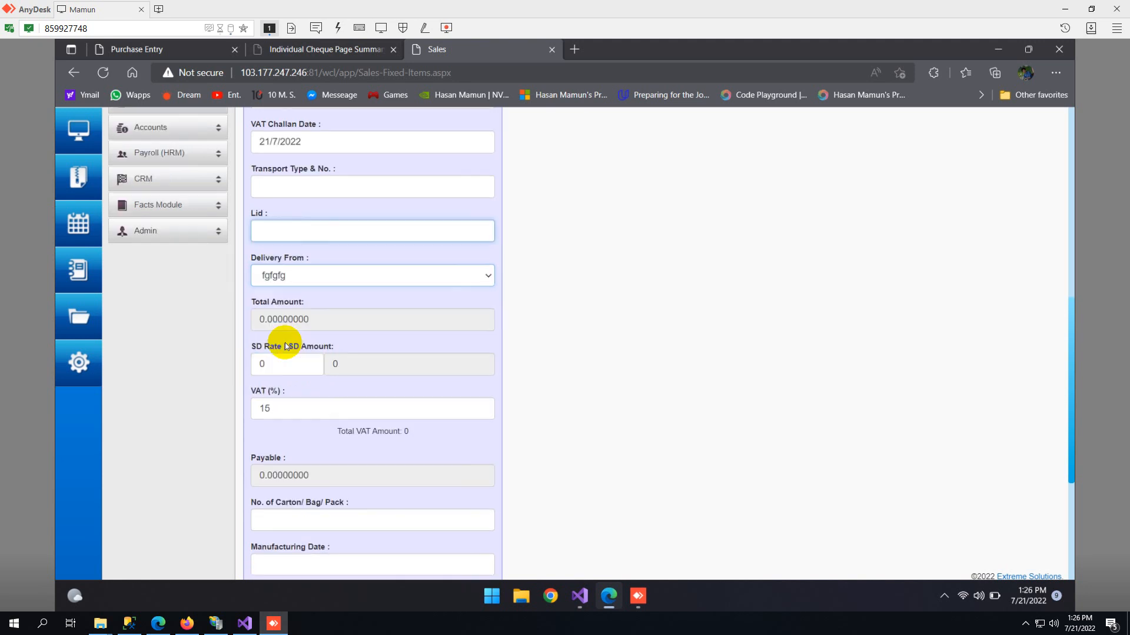
left_click(279, 264)
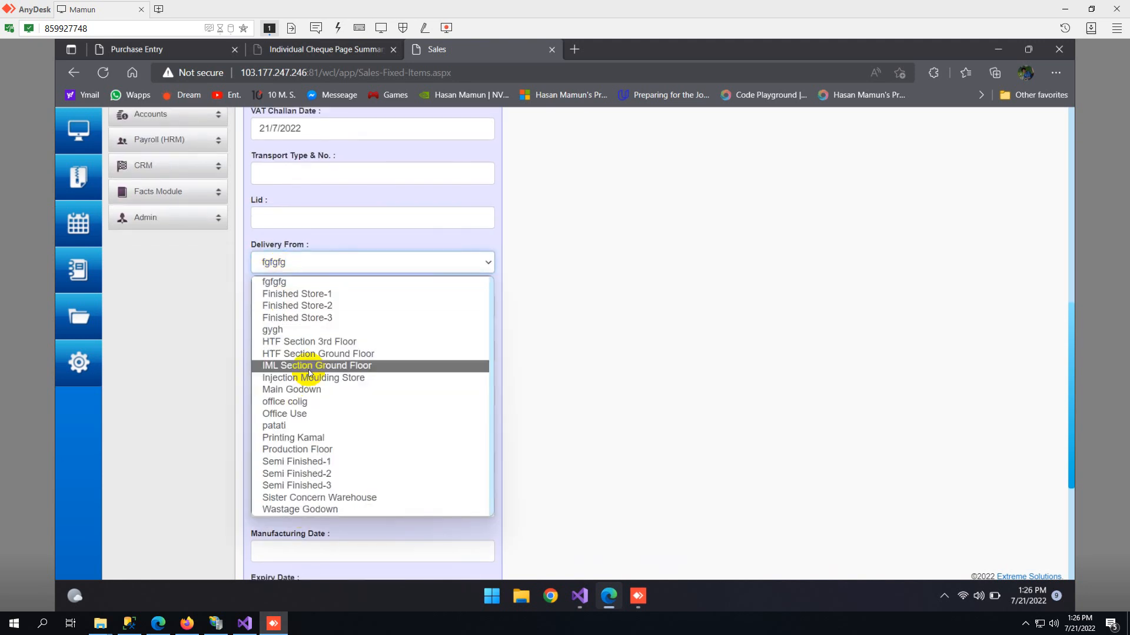
scroll(291, 383, "down", 1)
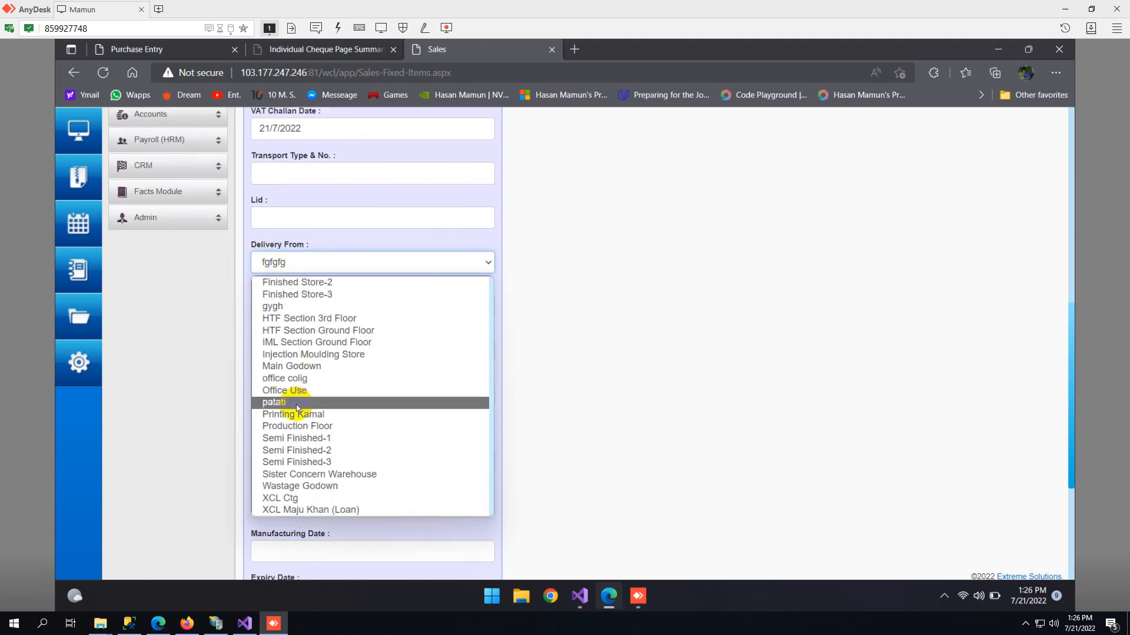
left_click(319, 440)
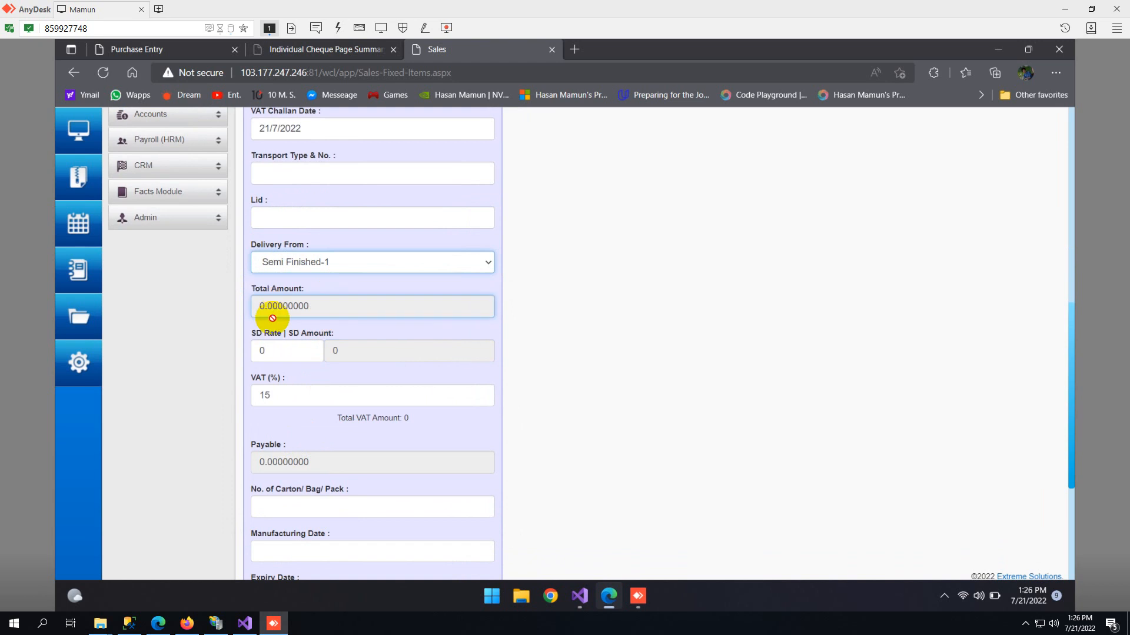
- Examine the product name, available stock, quantity, rate and amount fields for the items in the order
scroll(684, 248, "up", 10)
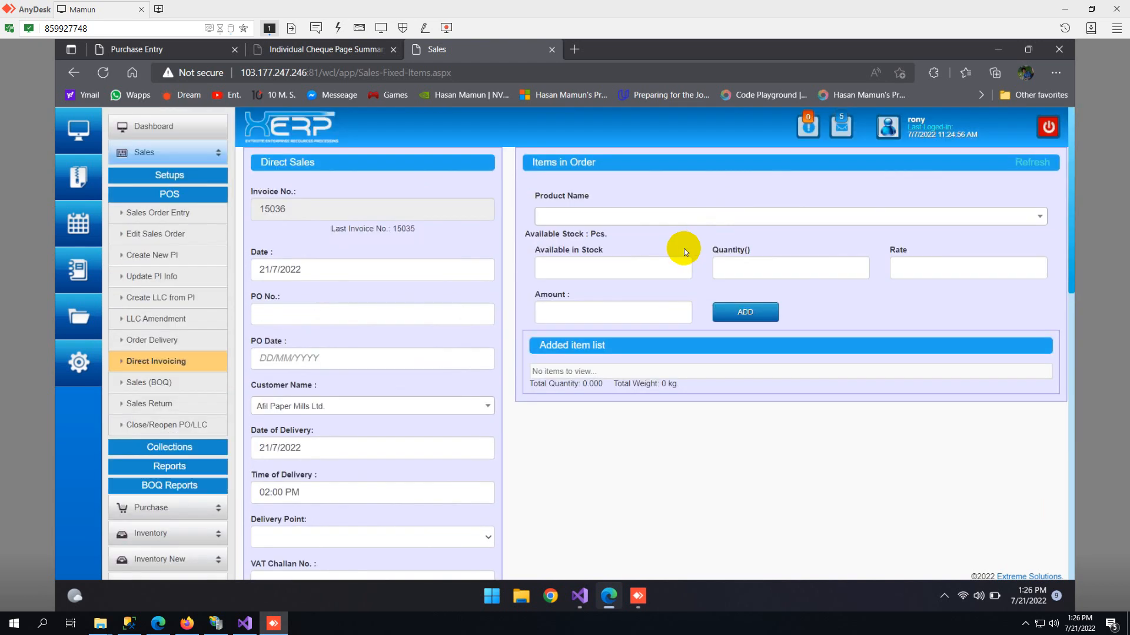
left_click(566, 217)
left_click(559, 216)
left_click(580, 268)
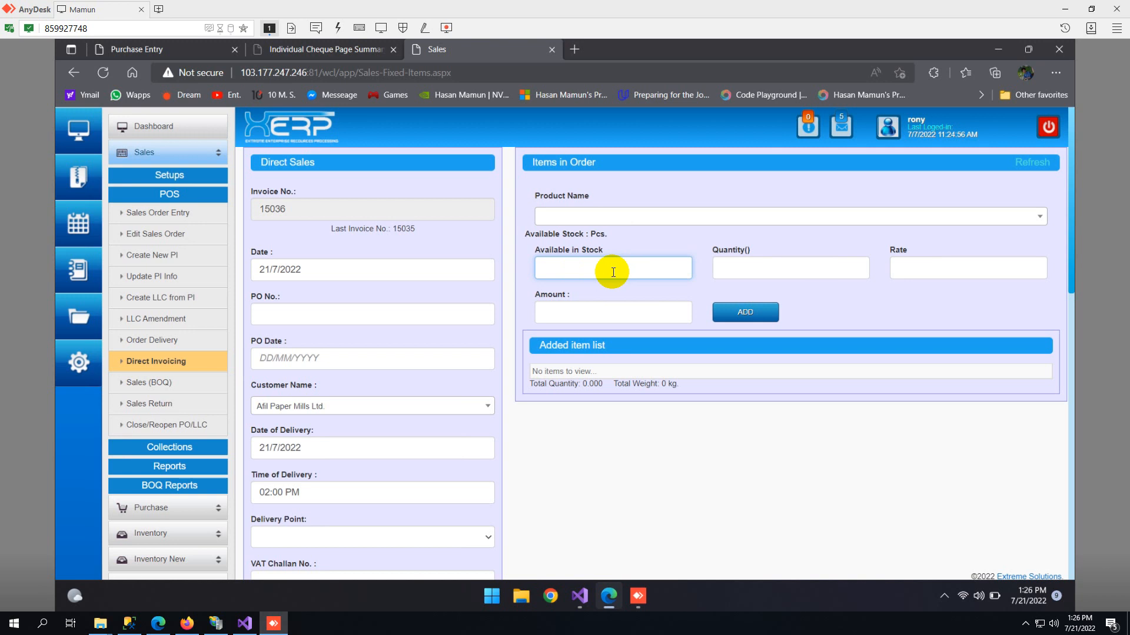
left_click(810, 277)
left_click(909, 268)
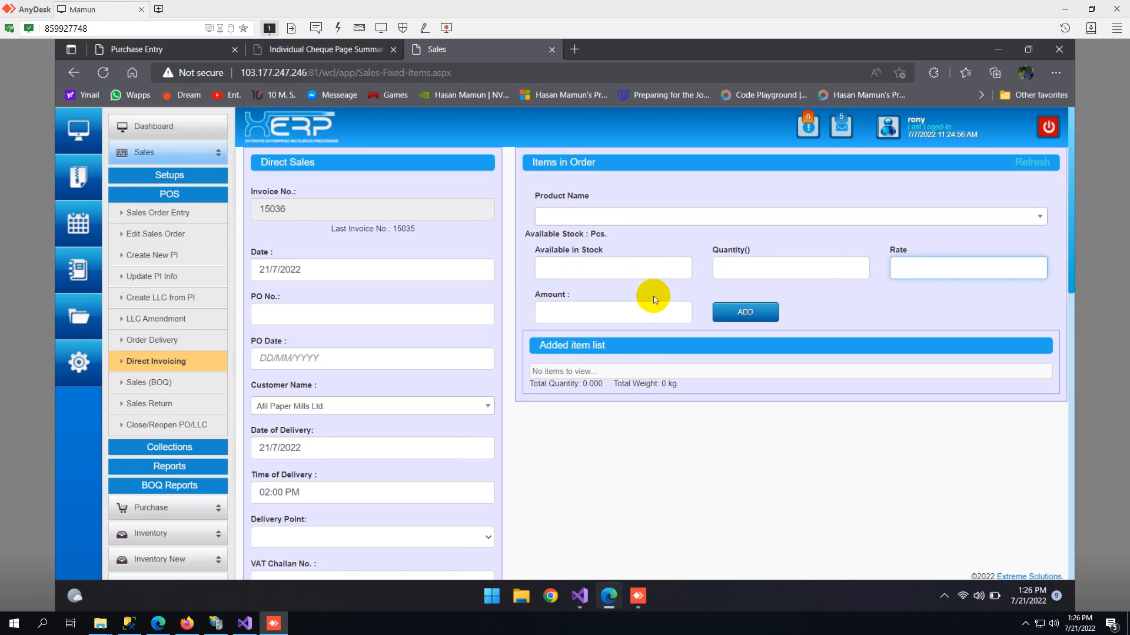
left_click(602, 314)
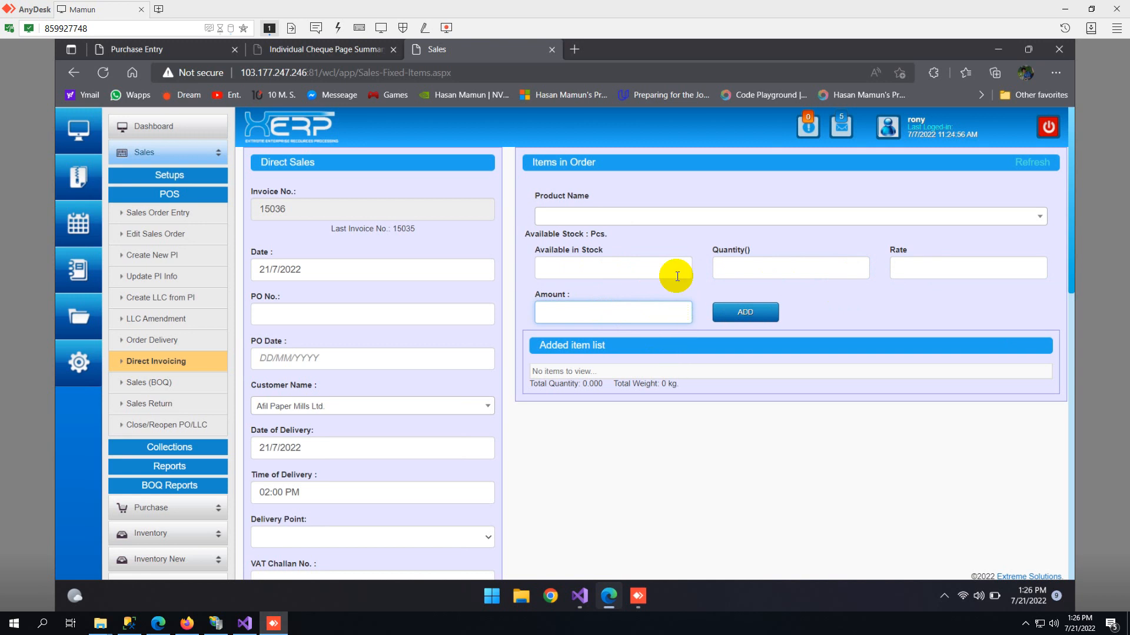
- Check which product names are offered for the order items without choosing one
double_click(583, 196)
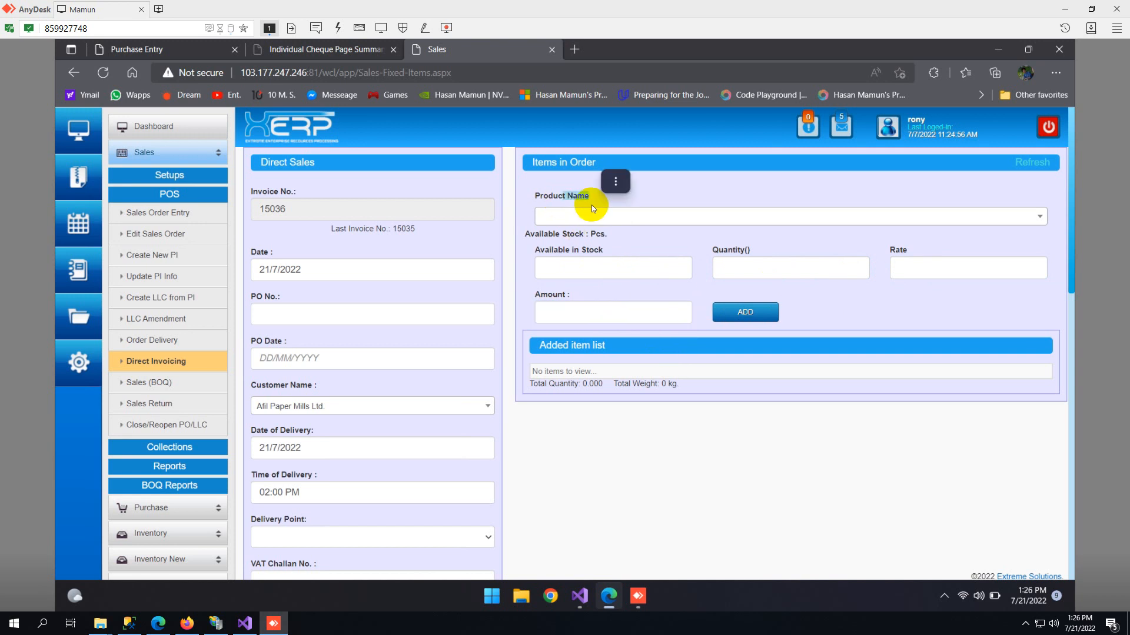
left_click(609, 218)
left_click(610, 222)
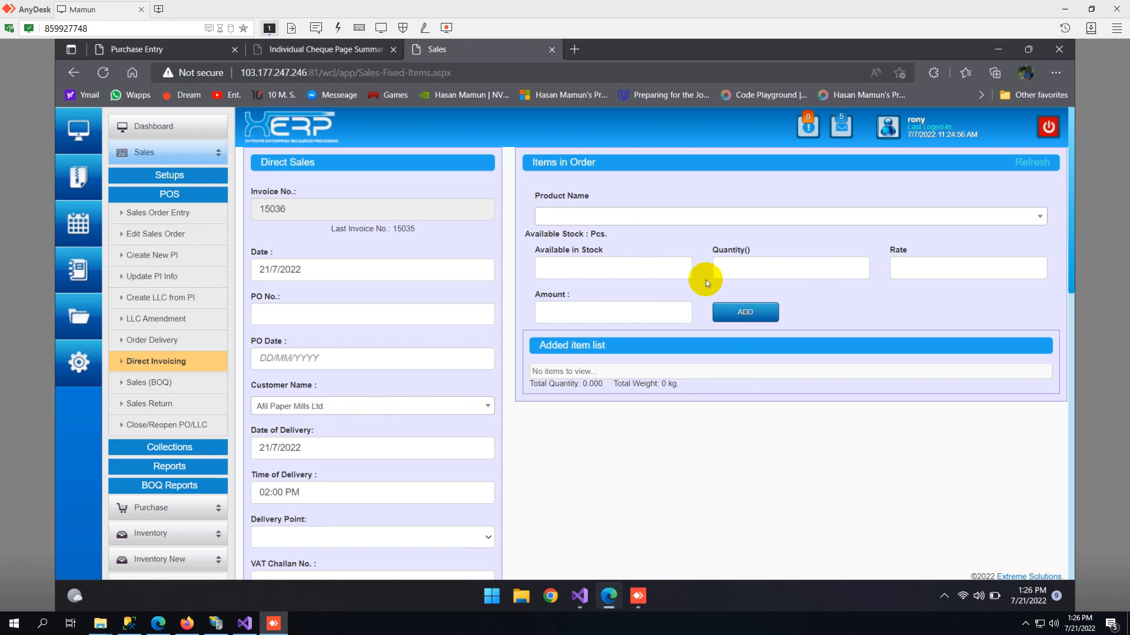
left_click(670, 223)
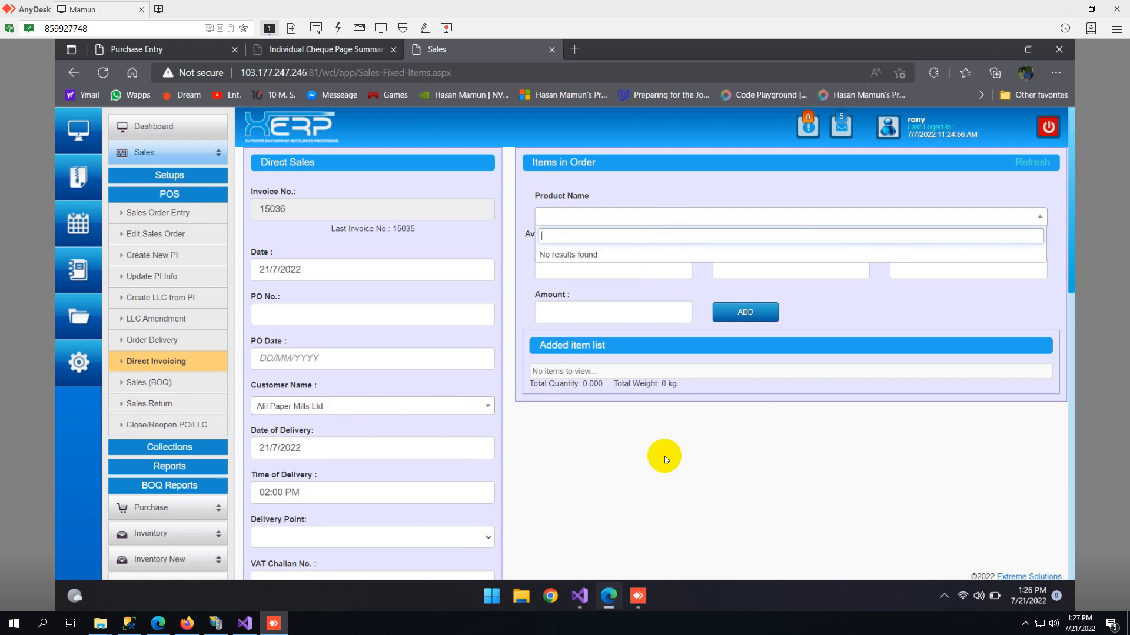
left_click(727, 503)
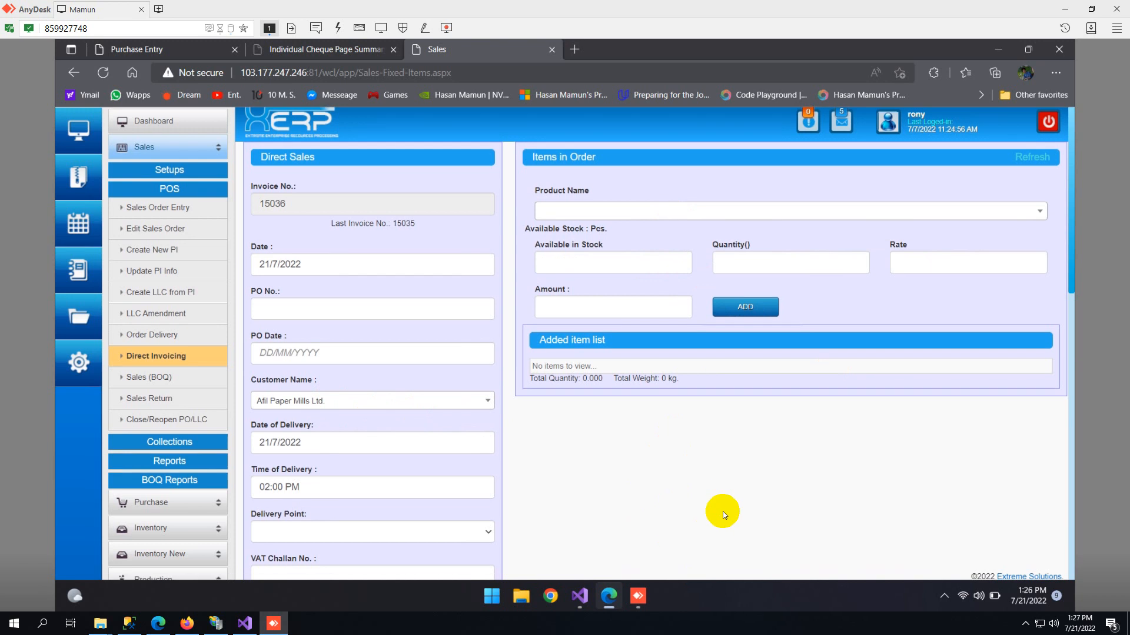
- Examine the SD rate, VAT percentage and number of cartons, bags or packs fields of the direct sales form
scroll(722, 510, "down", 10)
scroll(720, 510, "up", 3)
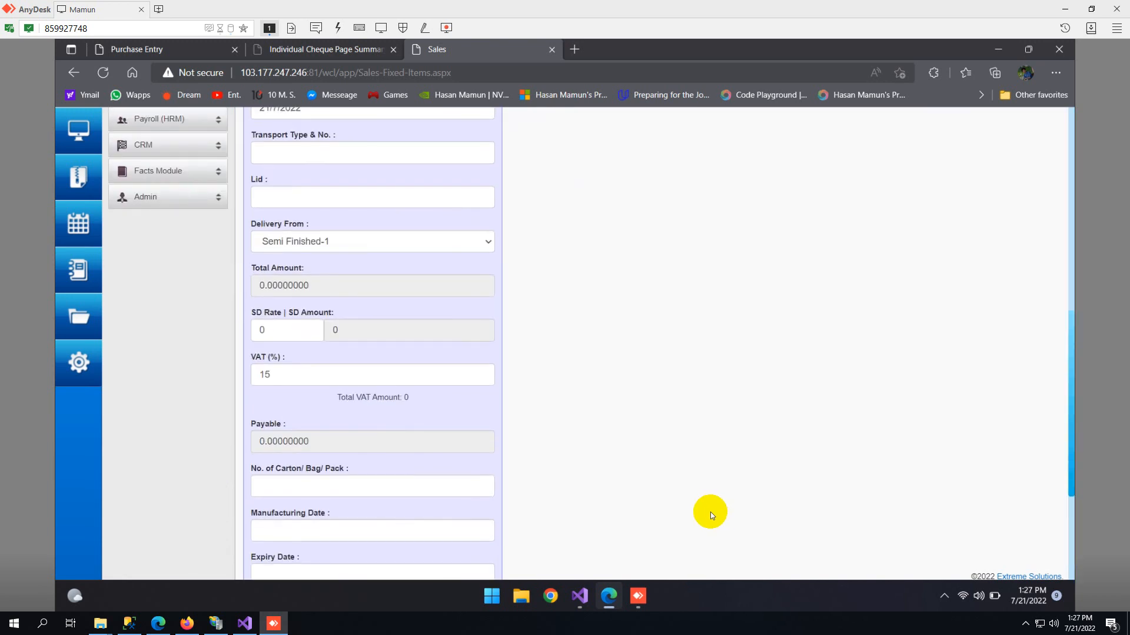
scroll(711, 516, "down", 4)
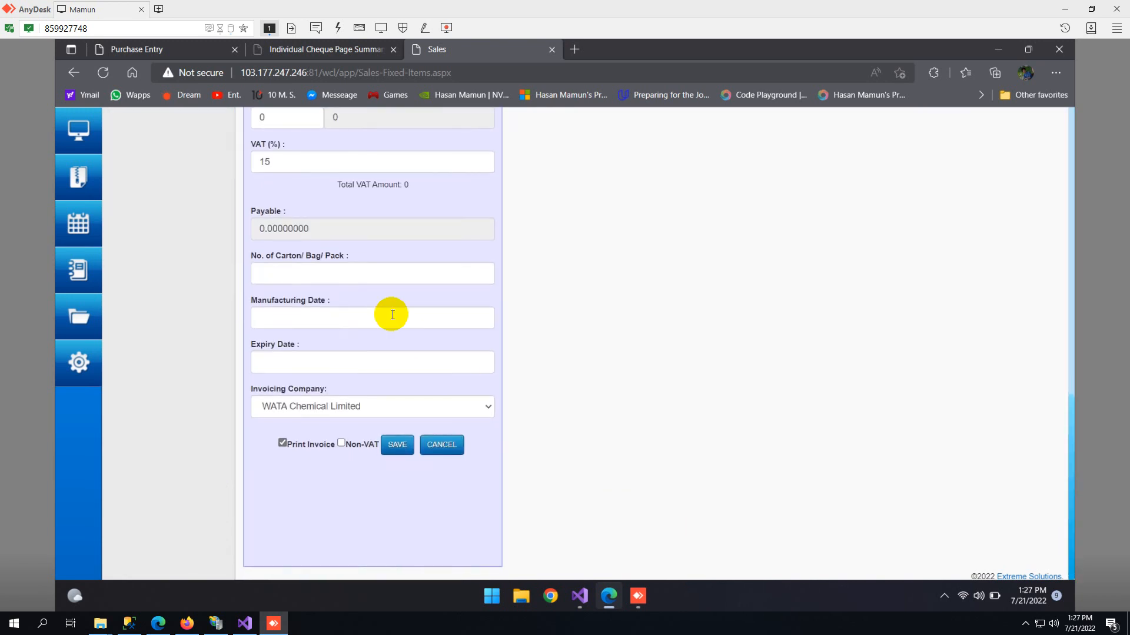
left_click(356, 277)
scroll(356, 277, "up", 4)
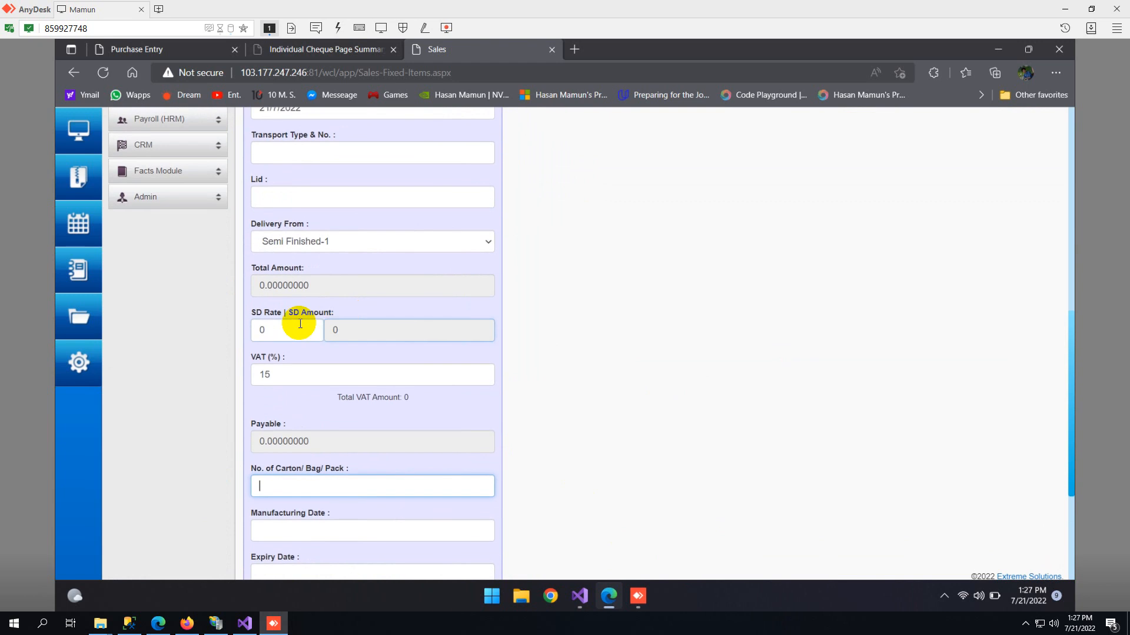
left_click(260, 333)
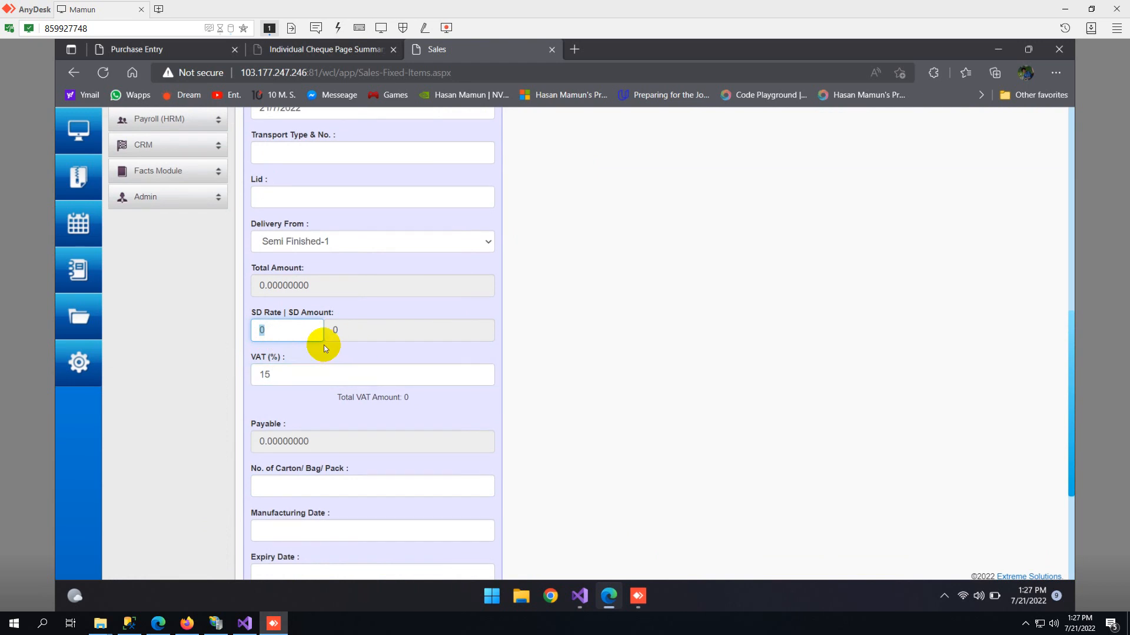
scroll(376, 373, "down", 1)
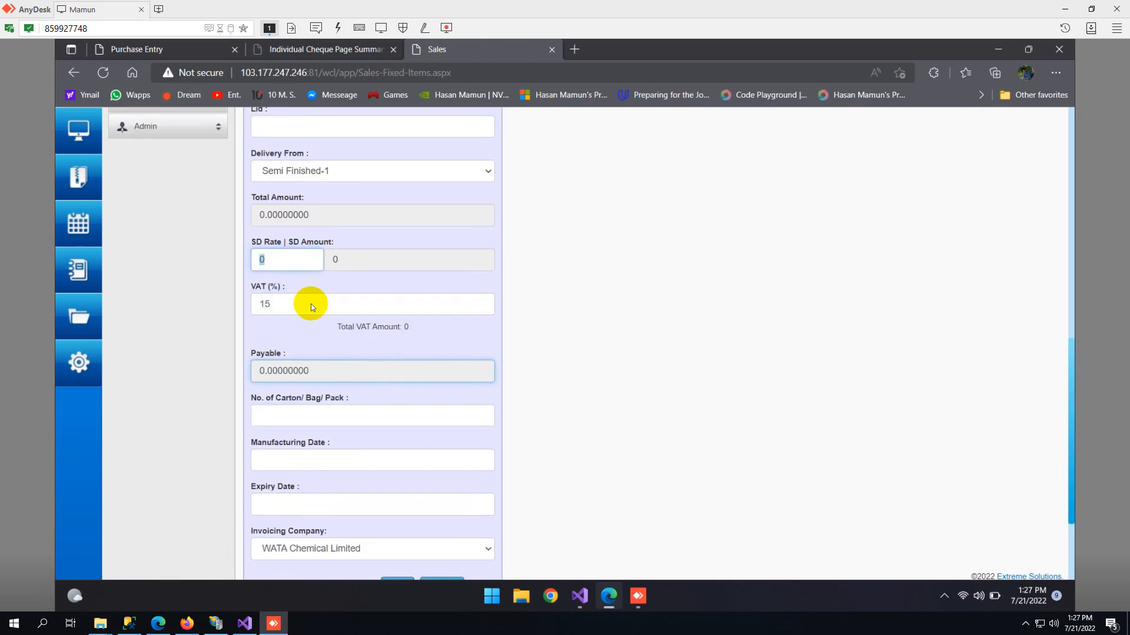
left_click_drag(292, 303, 258, 301)
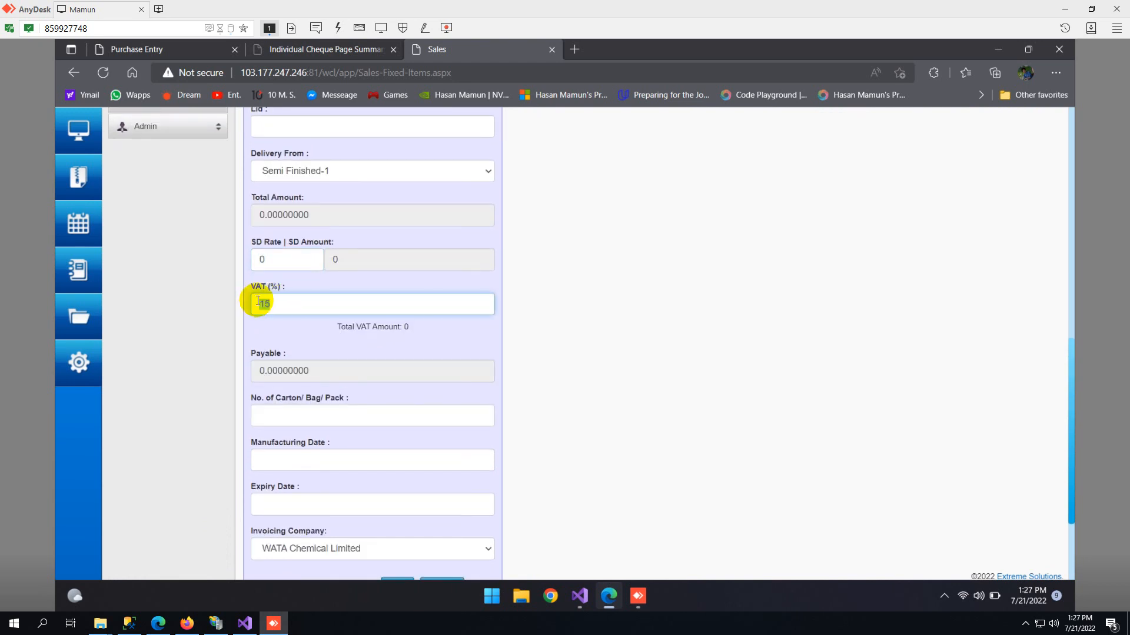
scroll(300, 342, "down", 1)
left_click(294, 345)
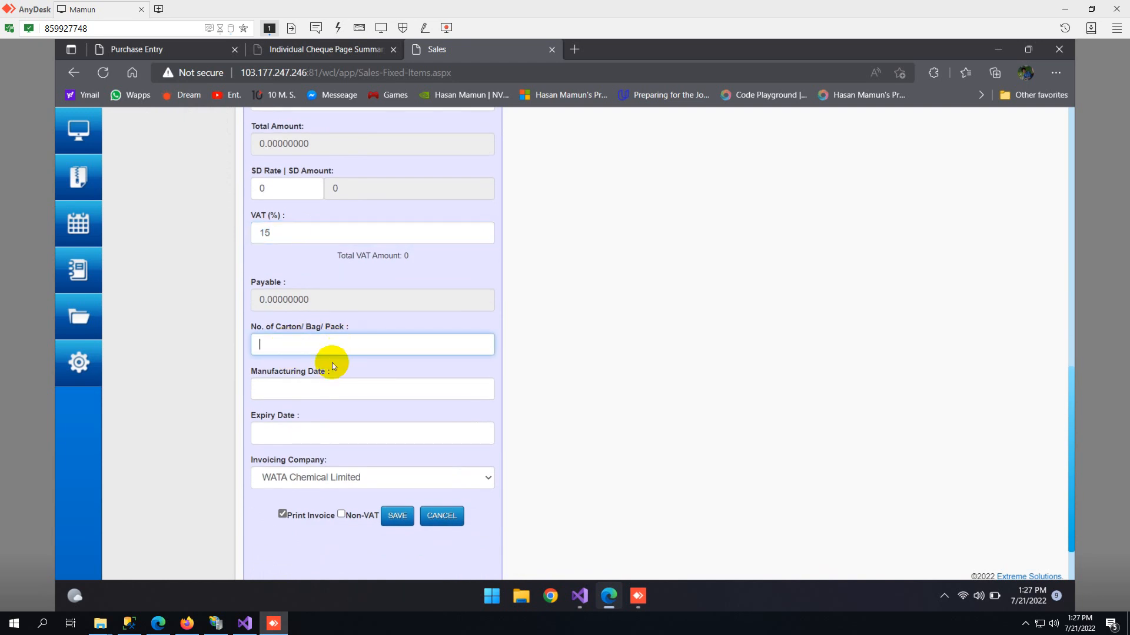
- Set the manufacturing date to 06/07/2022 and the expiry date to 31/07/2022
left_click(303, 388)
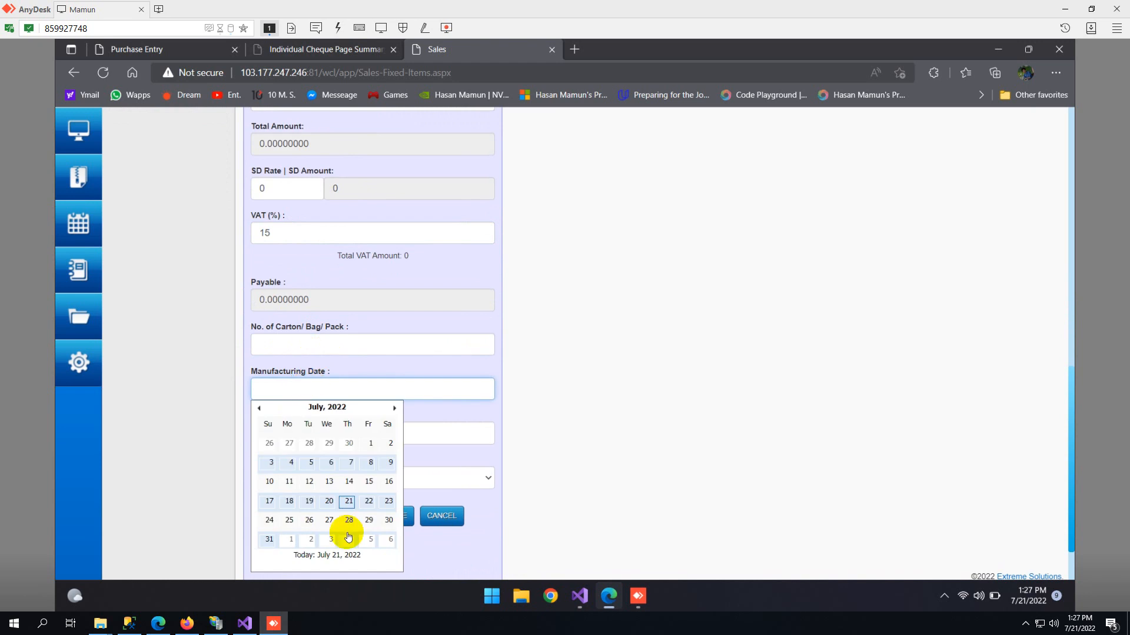
left_click(327, 462)
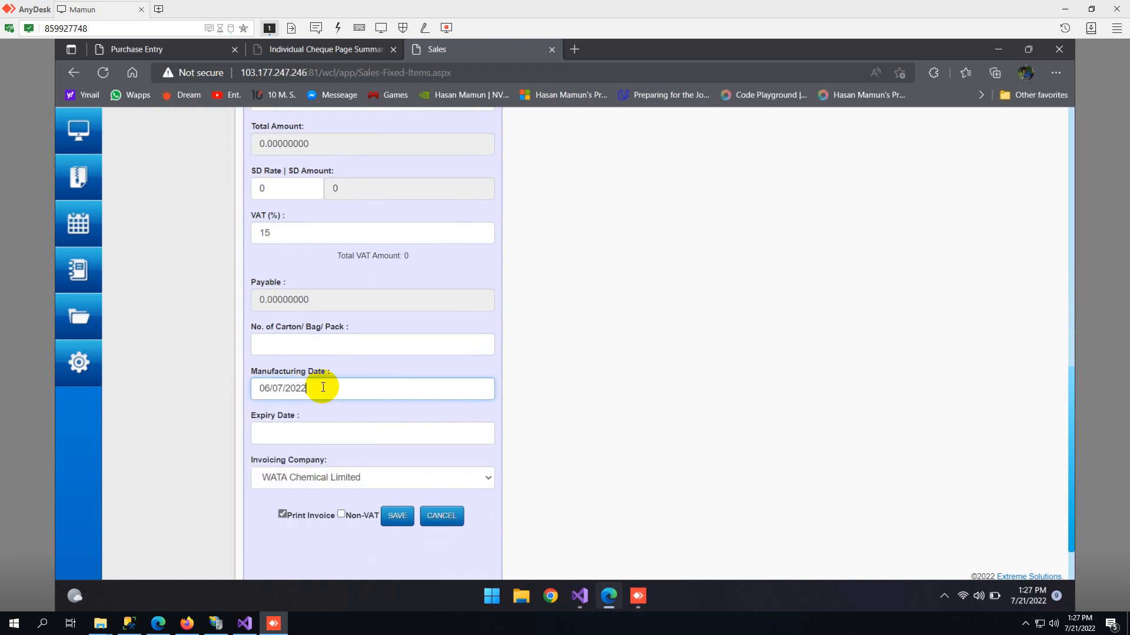
left_click(298, 439)
scroll(337, 479, "down", 1)
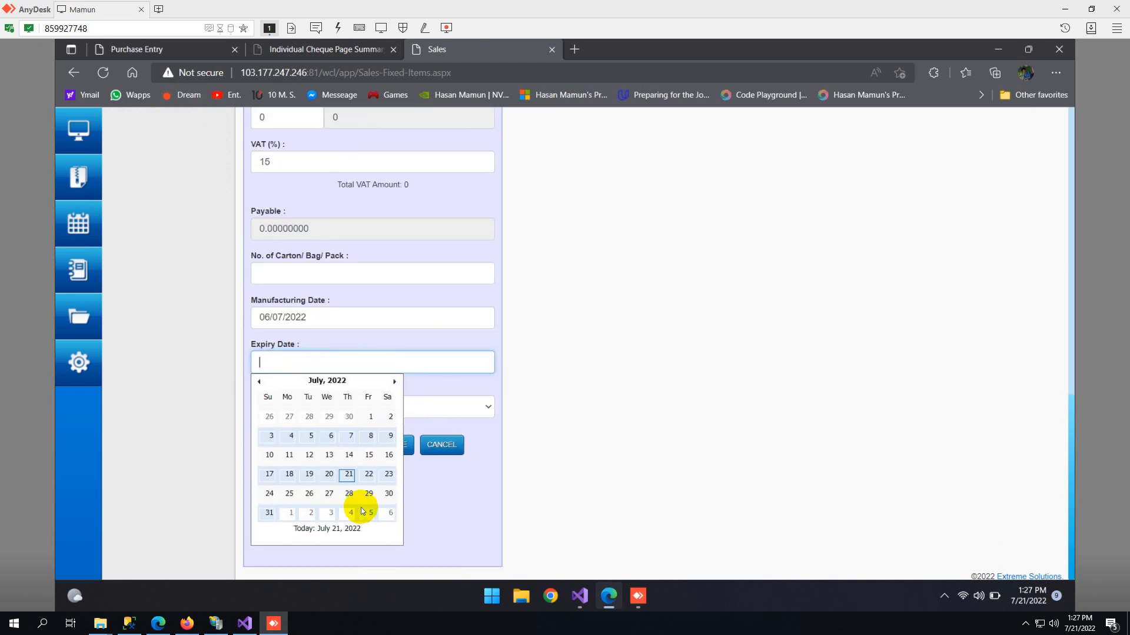
left_click(270, 513)
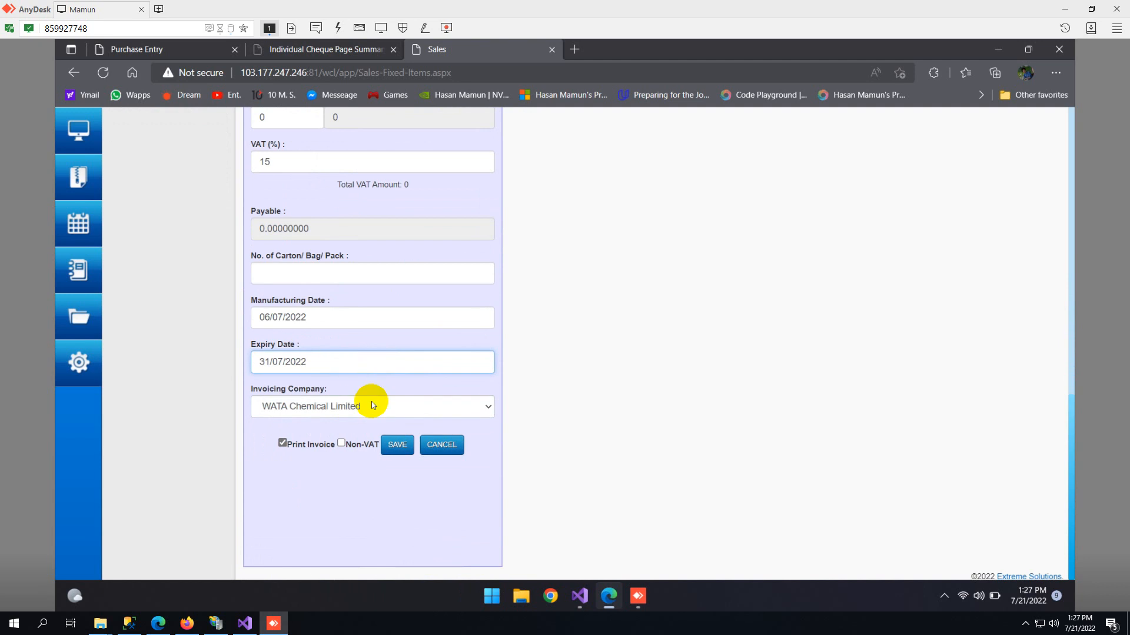
- Check the invoicing company choices, keeping WATA Chemical Limited, and examine the Non-VAT option
left_click(317, 412)
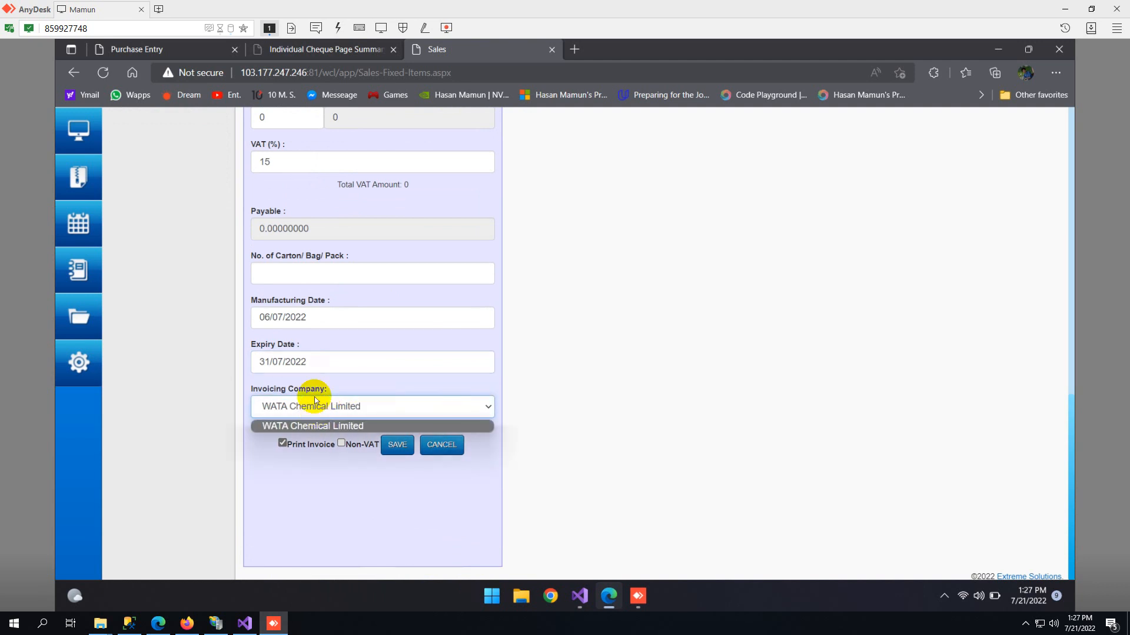
left_click(314, 400)
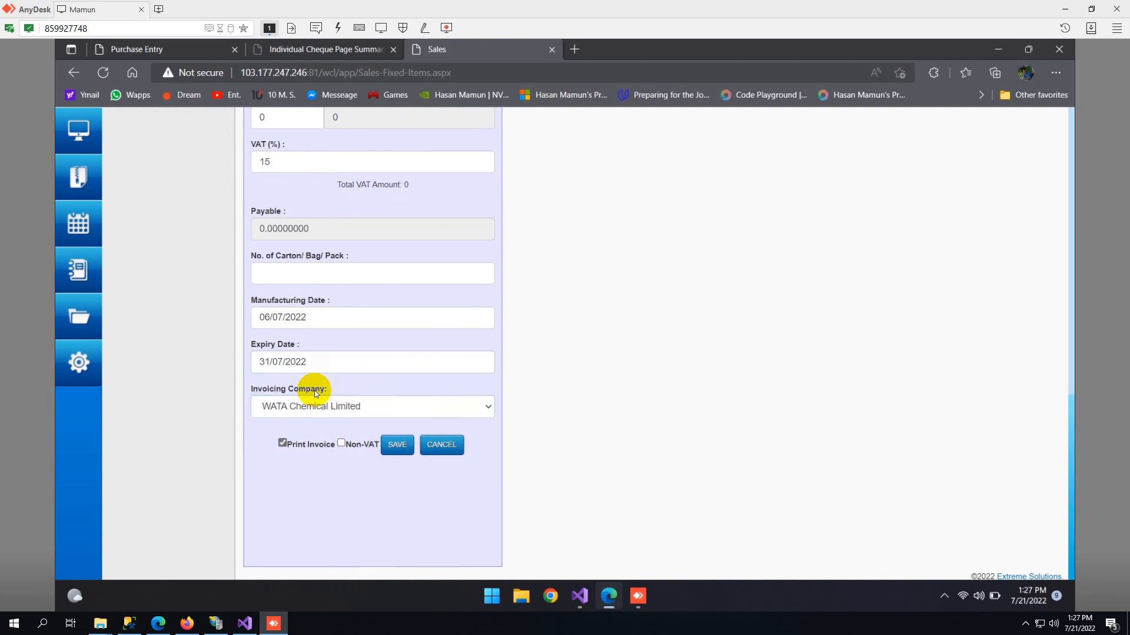
left_click(346, 407)
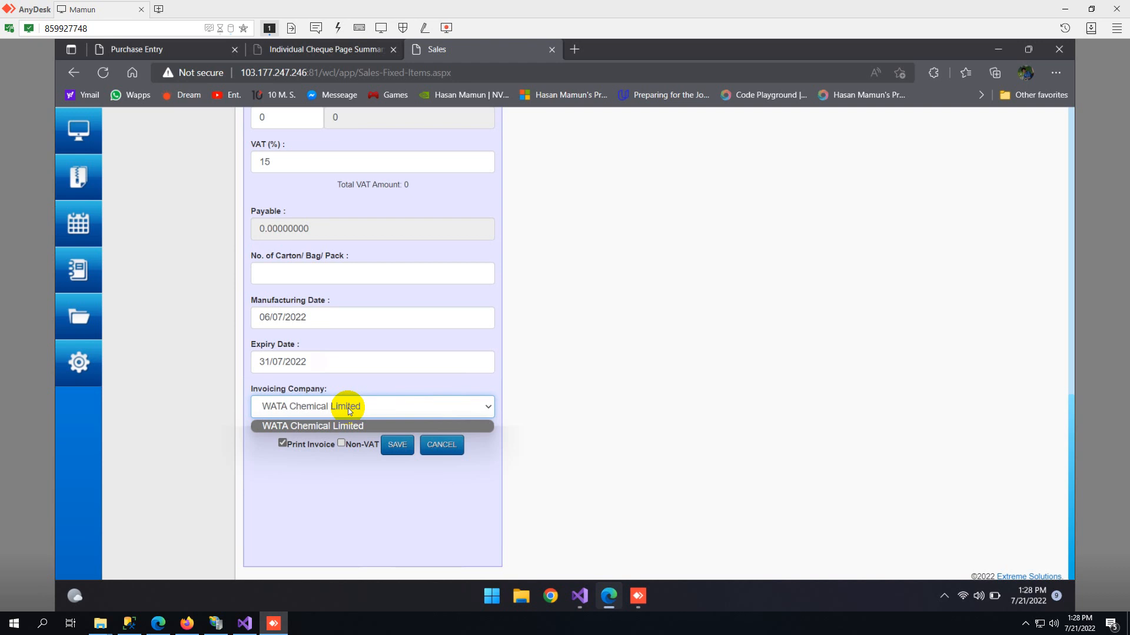
left_click(350, 426)
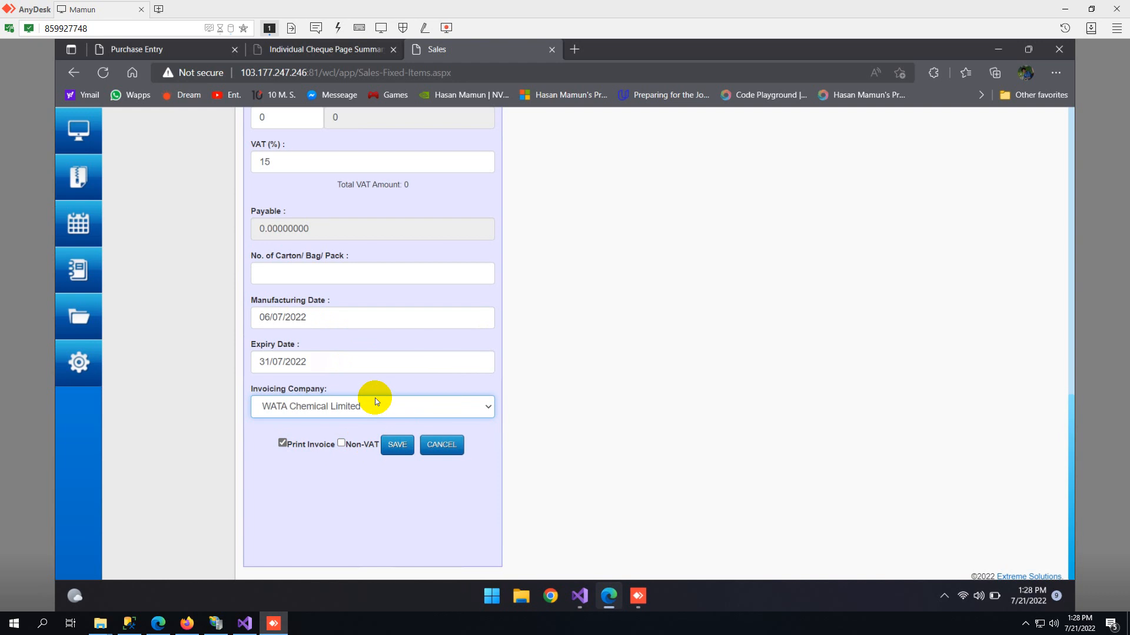
left_click(360, 445)
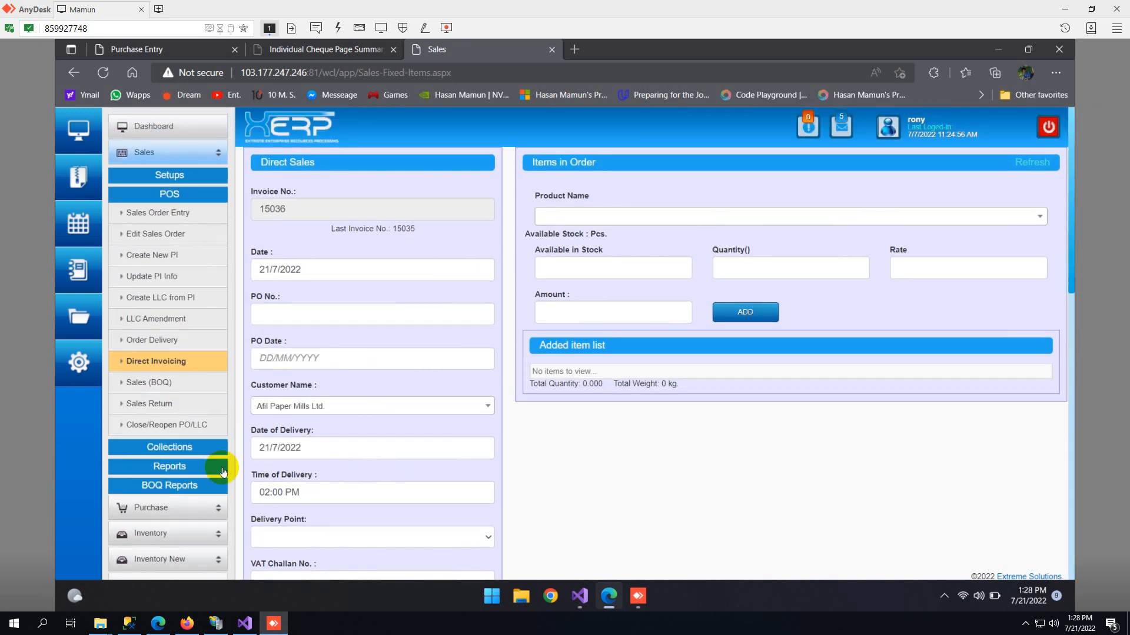
- Open the Collection Edit page of the sales collections and look through its form
scroll(177, 412, "down", 1)
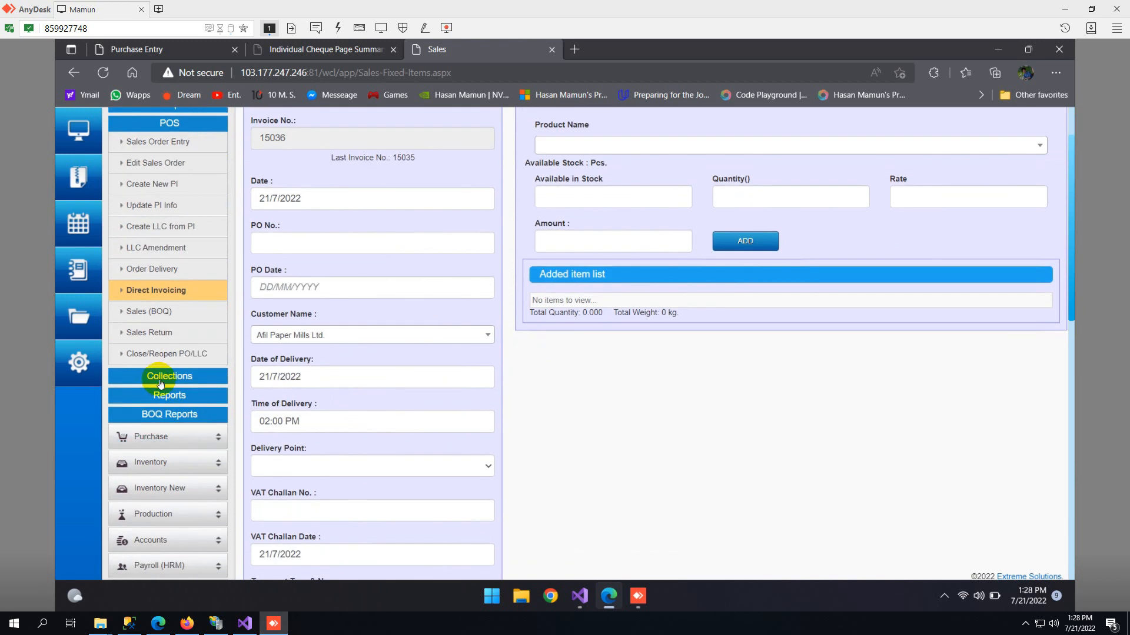
left_click(157, 378)
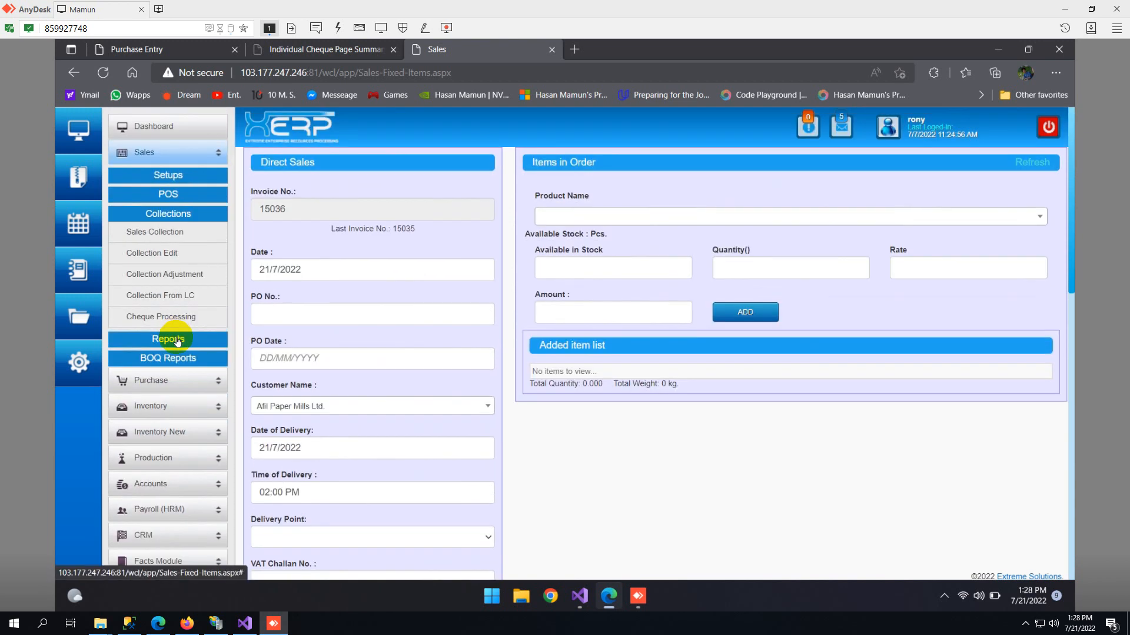
scroll(171, 335, "up", 1)
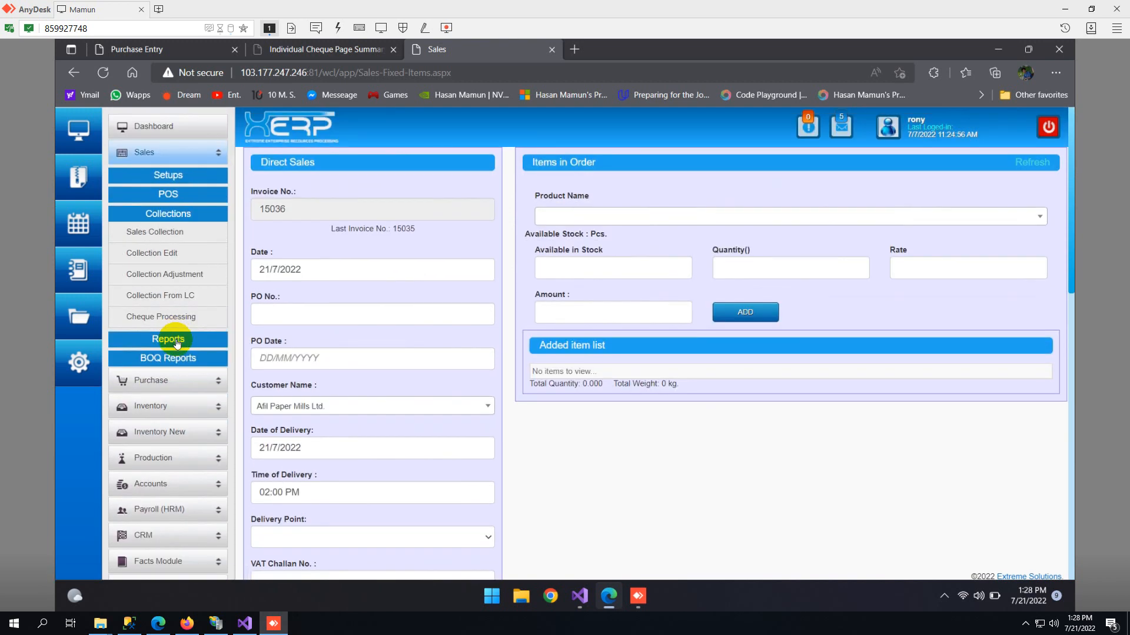
left_click(164, 257)
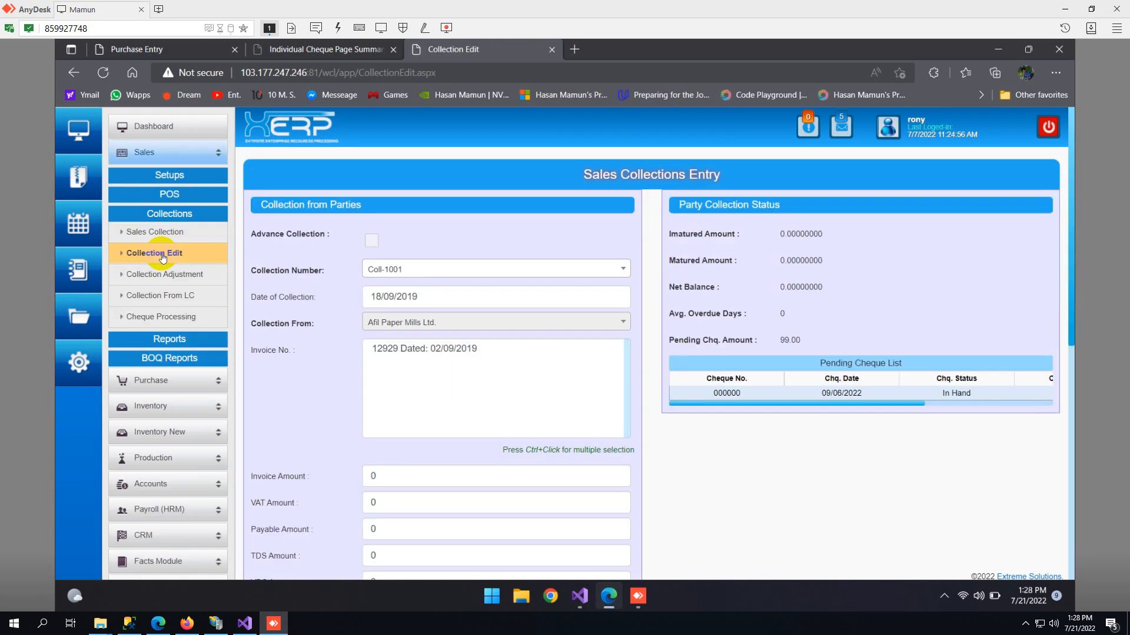
scroll(356, 265, "down", 6)
scroll(340, 319, "down", 3)
scroll(335, 312, "up", 10)
- Open the Collection Adjustment page and review its adjustment fields and party collection status
left_click(191, 275)
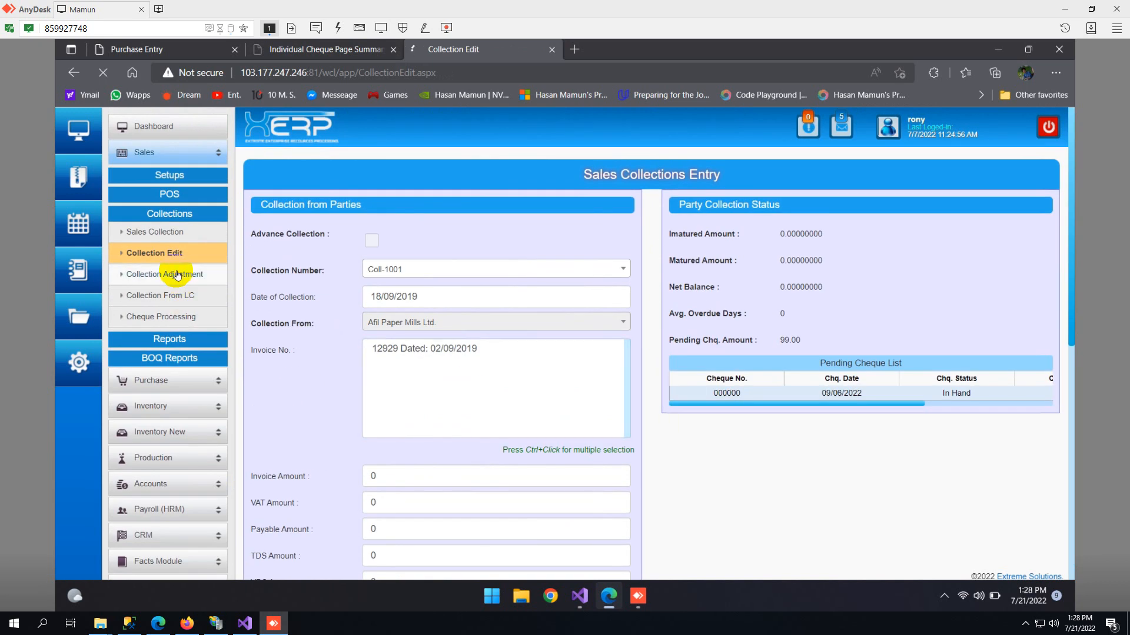
scroll(663, 321, "down", 3)
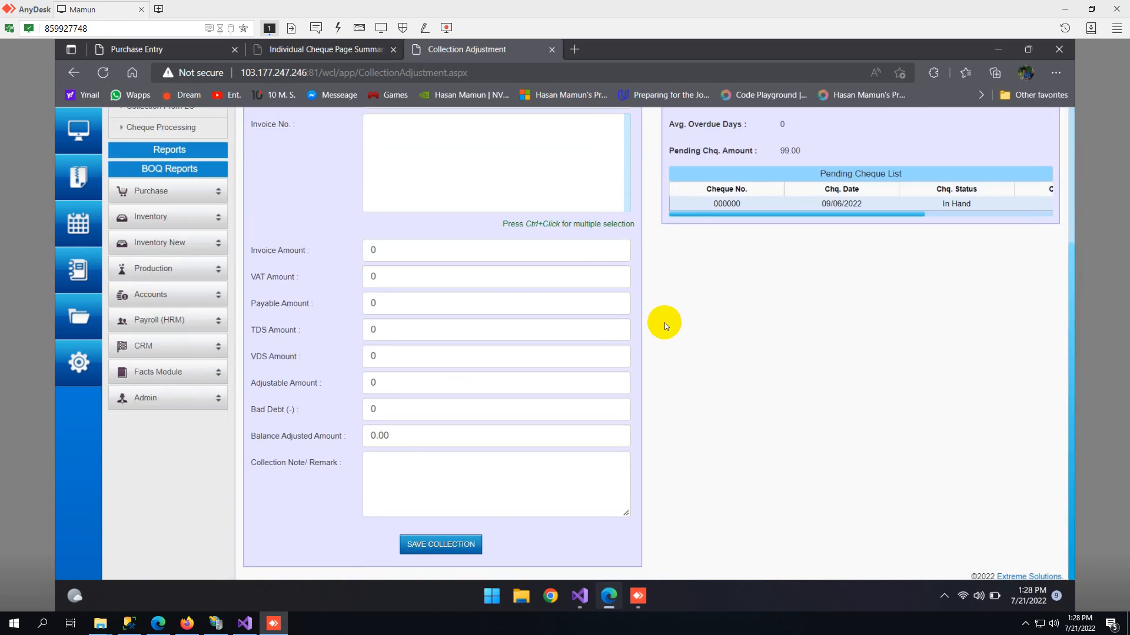
scroll(663, 321, "up", 3)
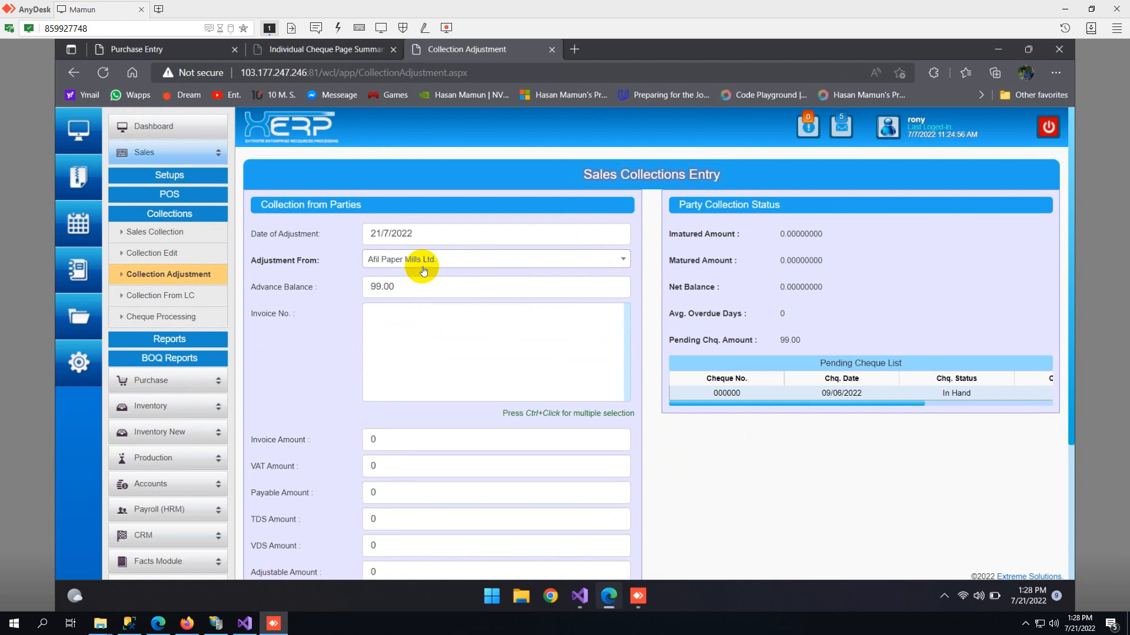
- Look through the amount fields of the Collection Adjustment form and try to open the Collection From LC page
scroll(479, 456, "down", 3)
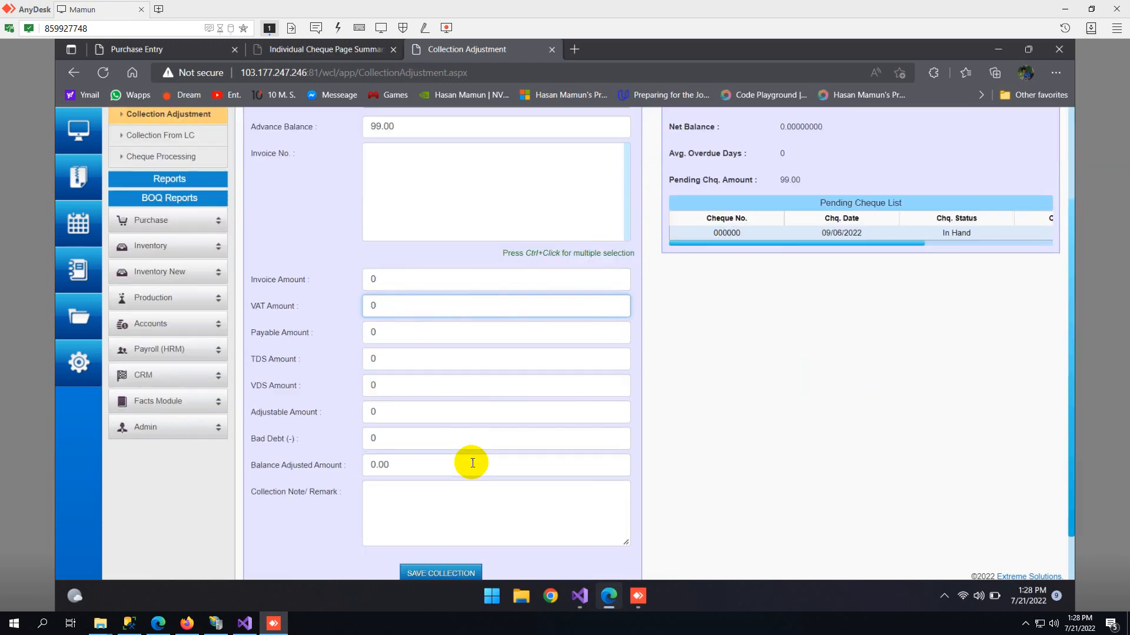
scroll(472, 463, "up", 2)
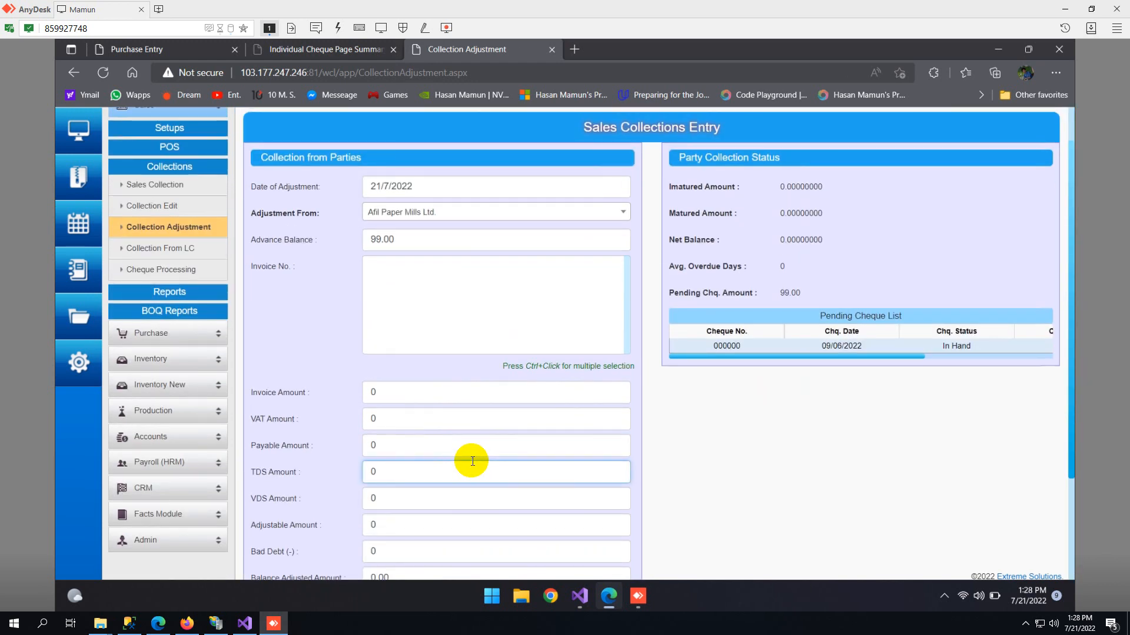
scroll(470, 463, "down", 3)
scroll(469, 459, "up", 3)
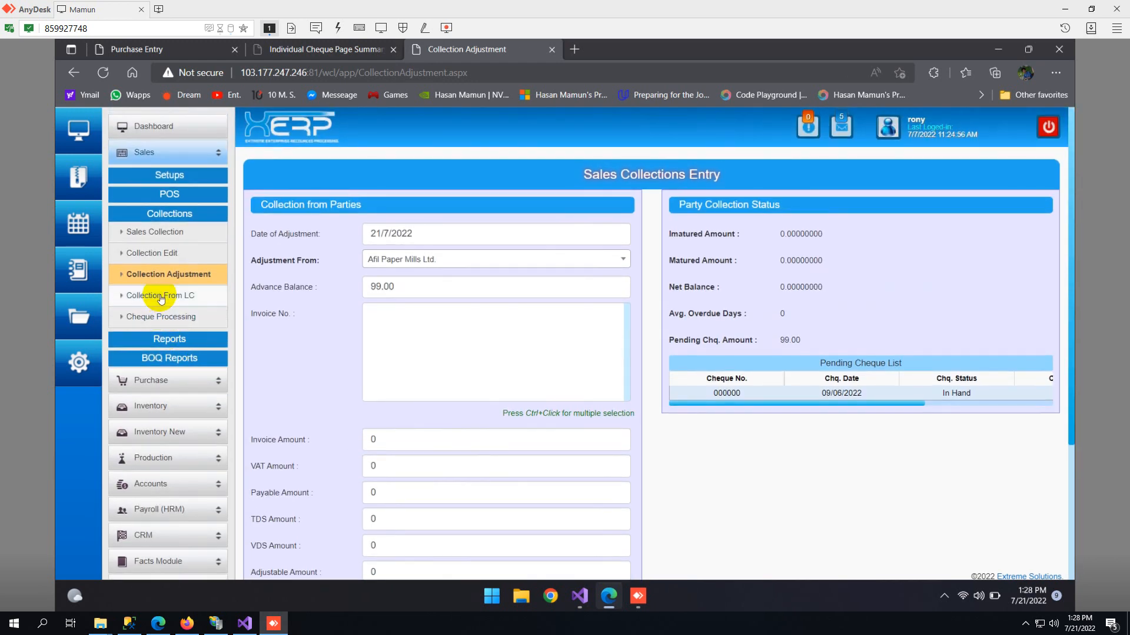
left_click(179, 295)
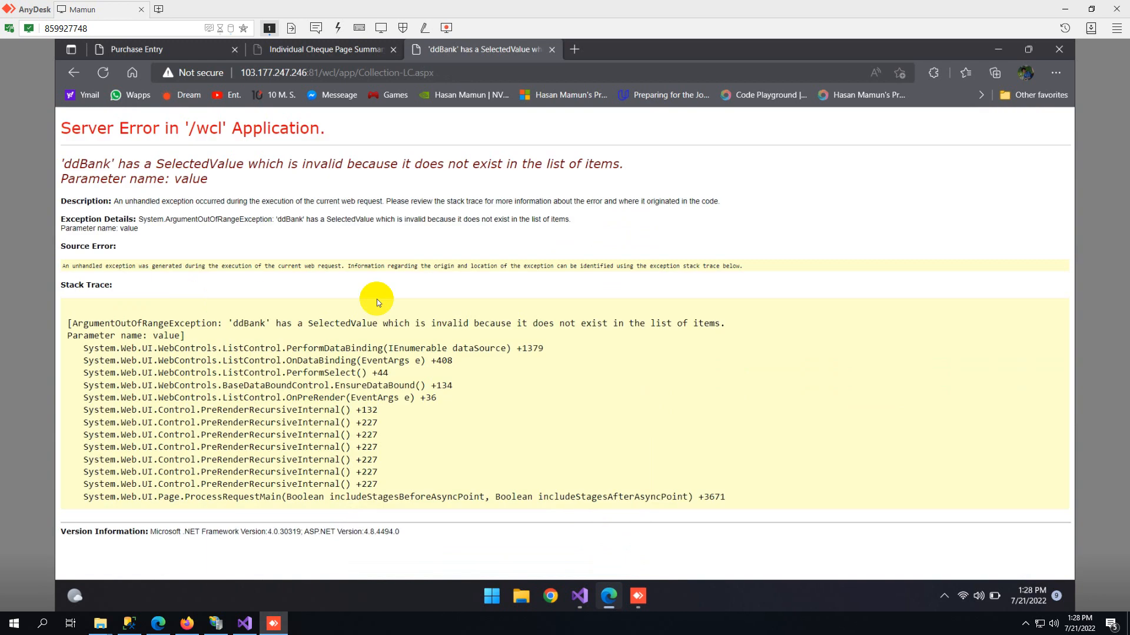
left_click(75, 74)
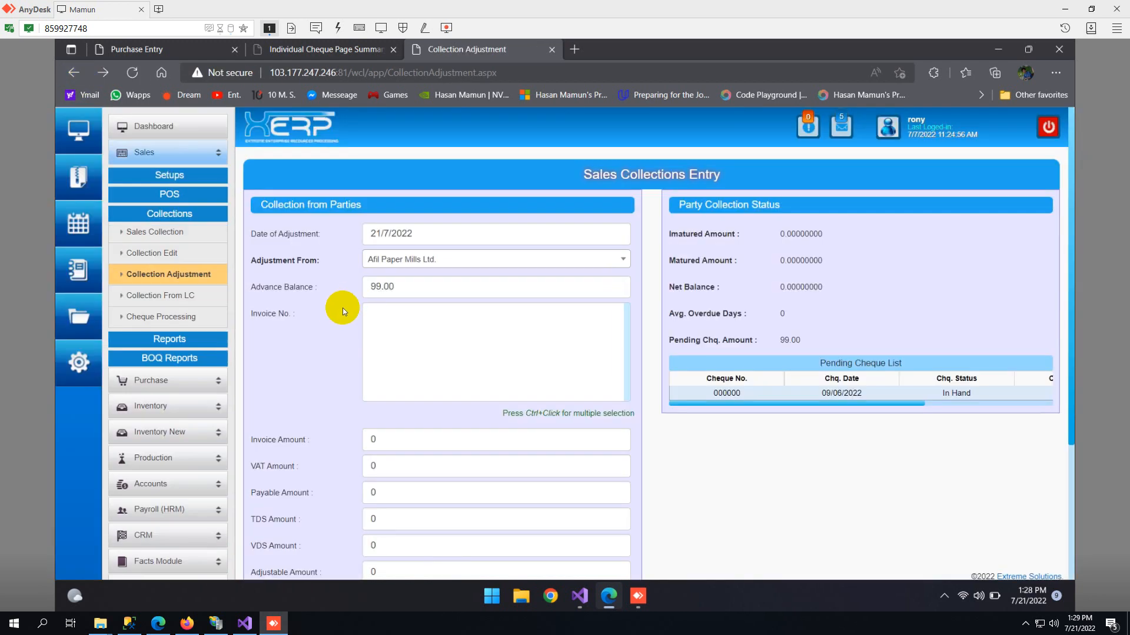
- Open the Cheque Processing page and examine its Current Status choices, Remark field and cheque status options
left_click(172, 322)
scroll(488, 291, "down", 1)
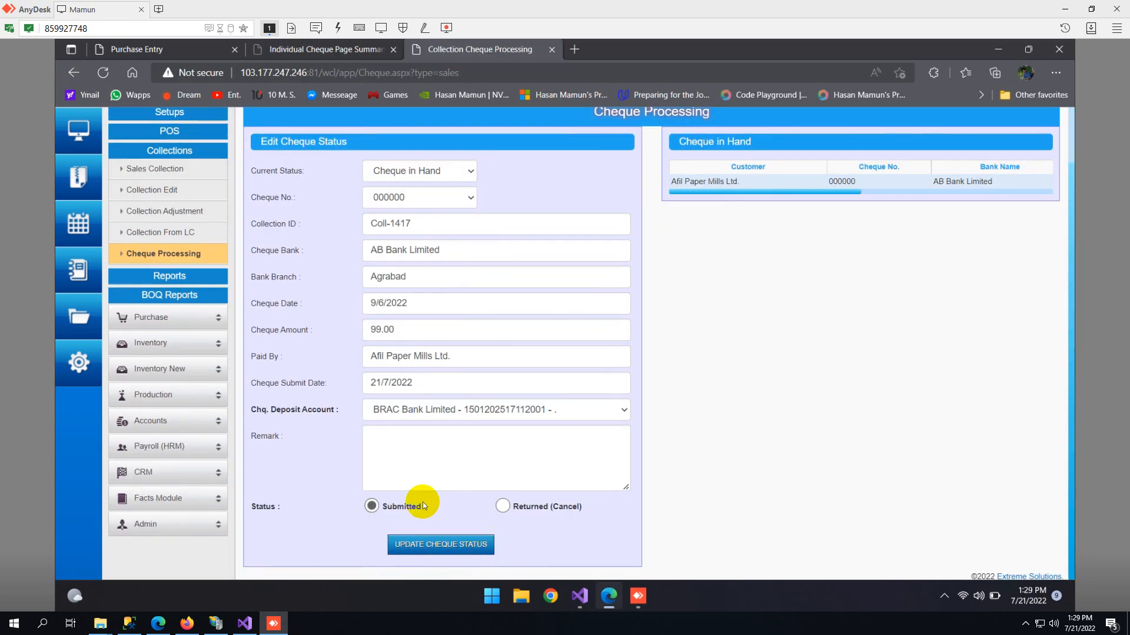
left_click(429, 179)
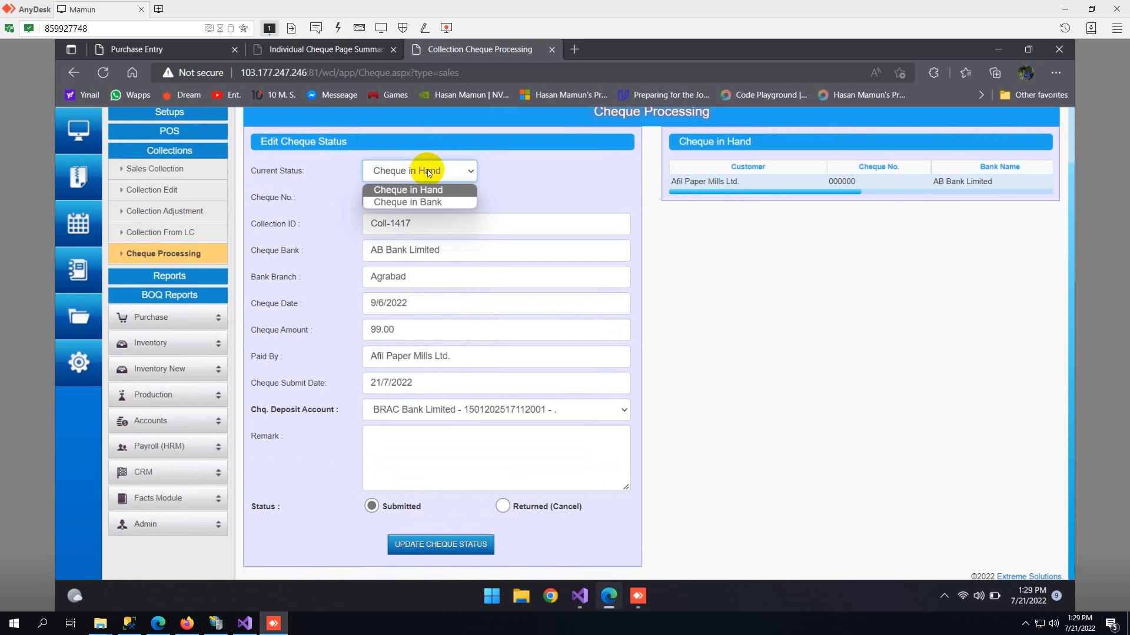
left_click(427, 172)
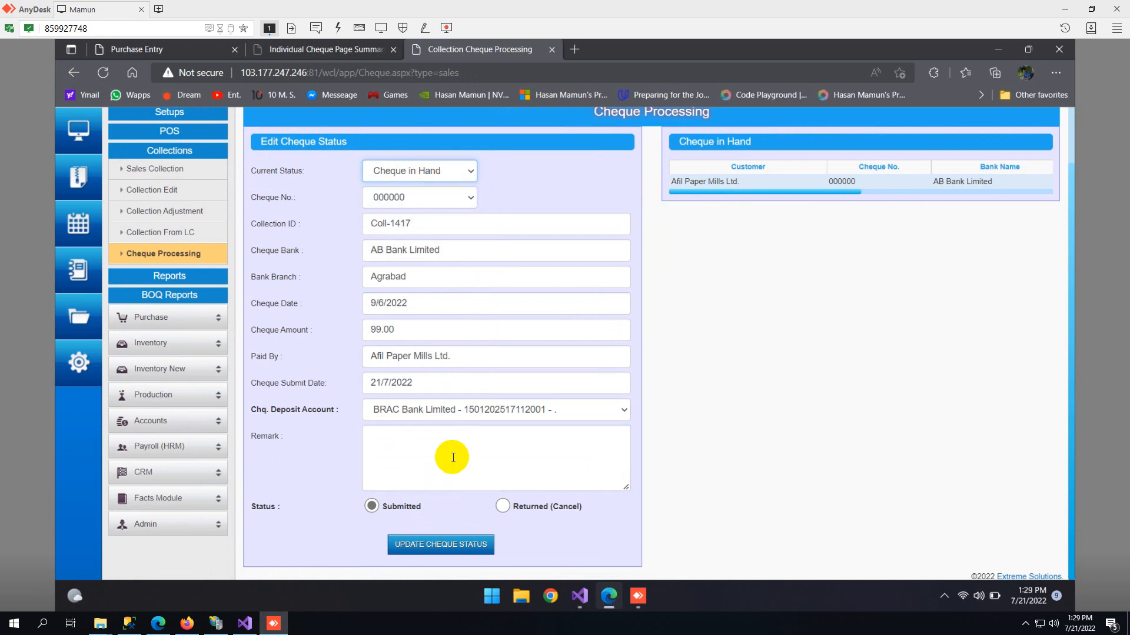
left_click(451, 484)
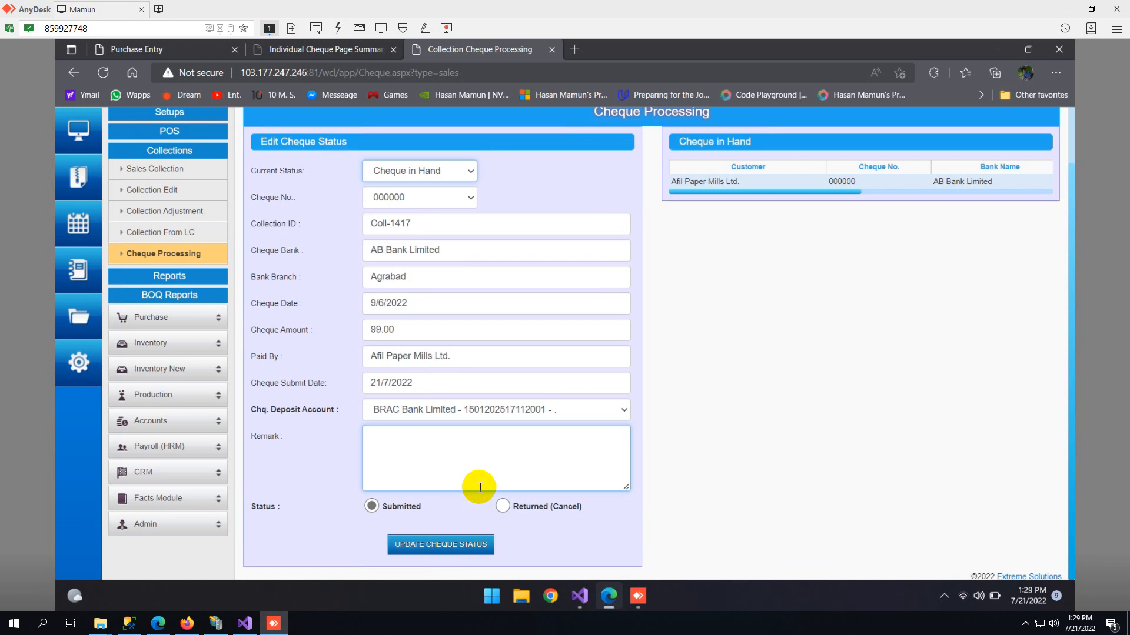
- Show the list of sales reports and open the Sales Statement report
left_click(171, 277)
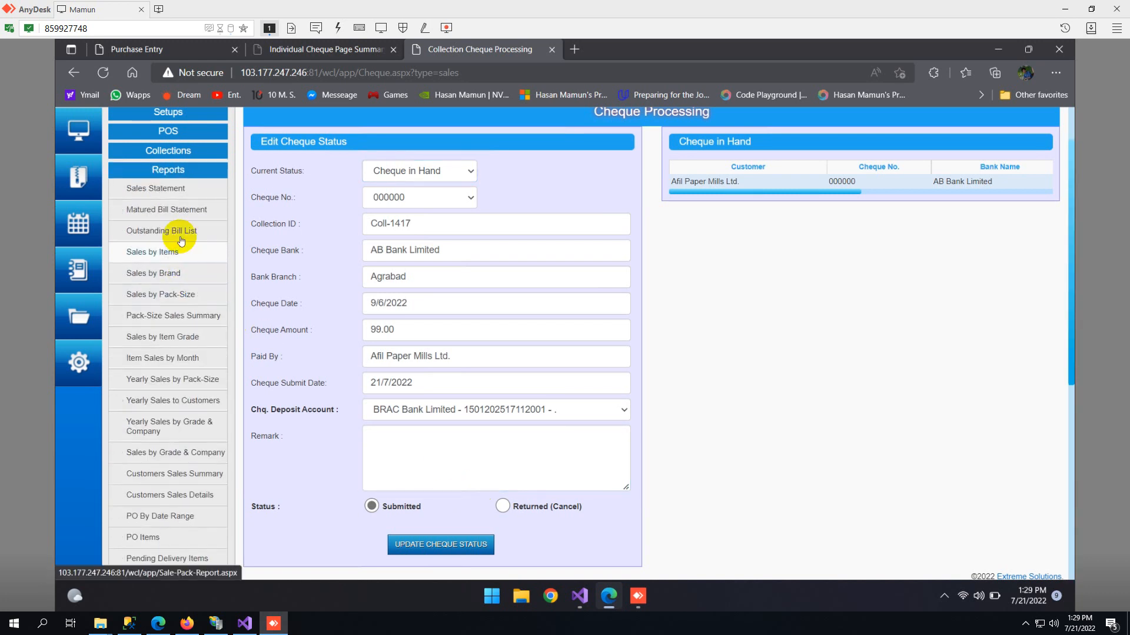
scroll(175, 232, "up", 1)
scroll(171, 230, "down", 3)
scroll(170, 229, "up", 2)
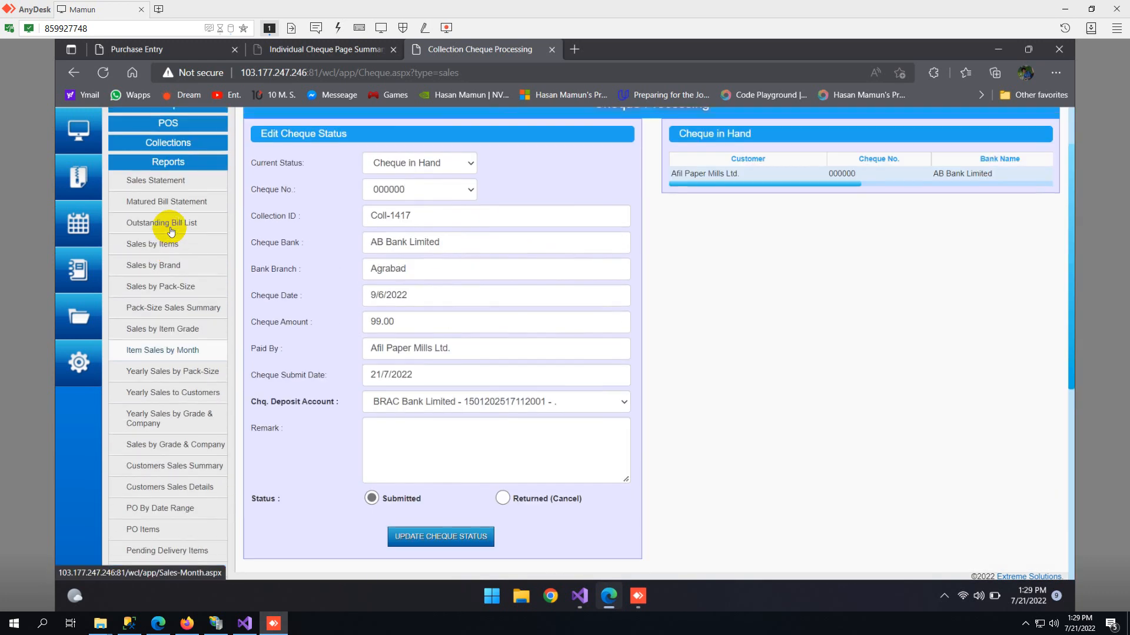
left_click(154, 180)
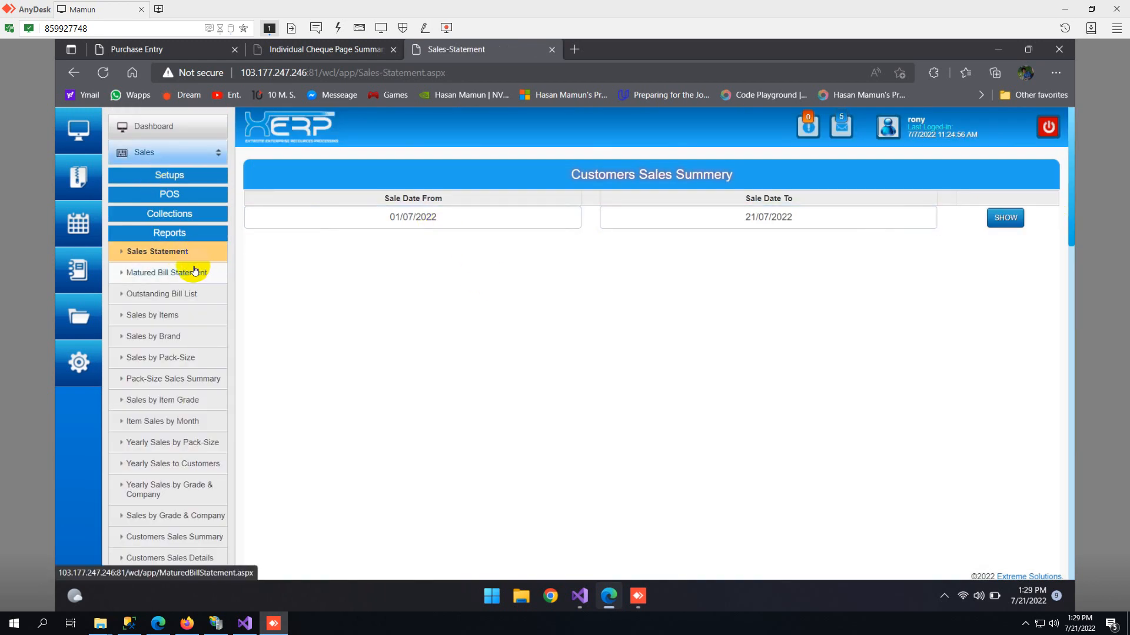
- Look through the available sales reports down to Sales Collection History and expand the BOQ Reports group
scroll(194, 271, "down", 1)
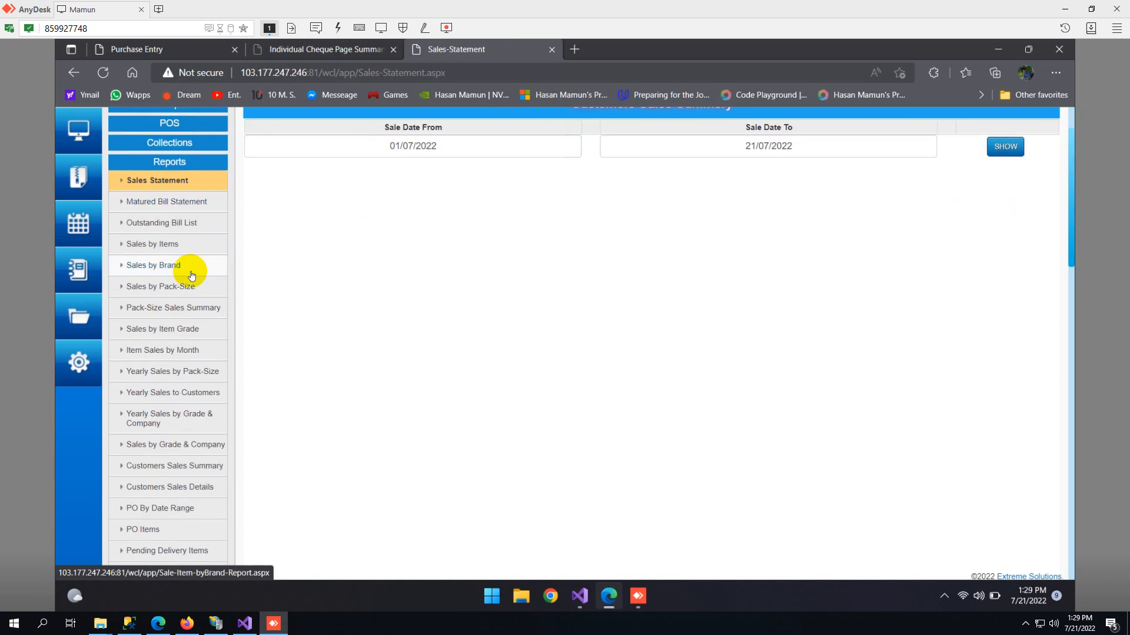
scroll(191, 275, "down", 1)
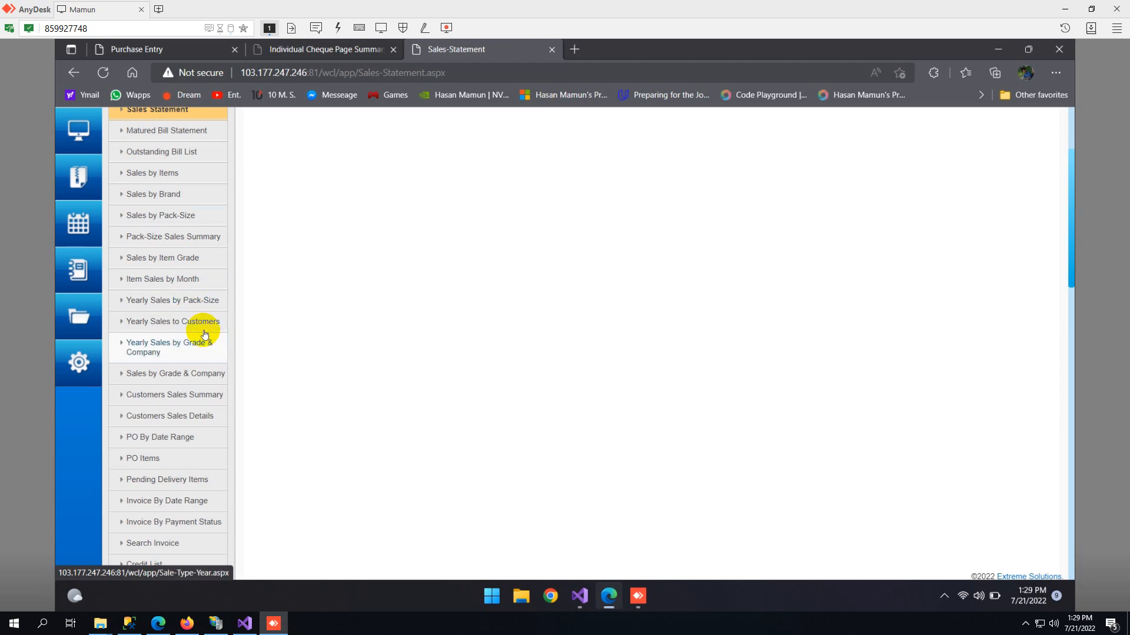
scroll(204, 326, "down", 1)
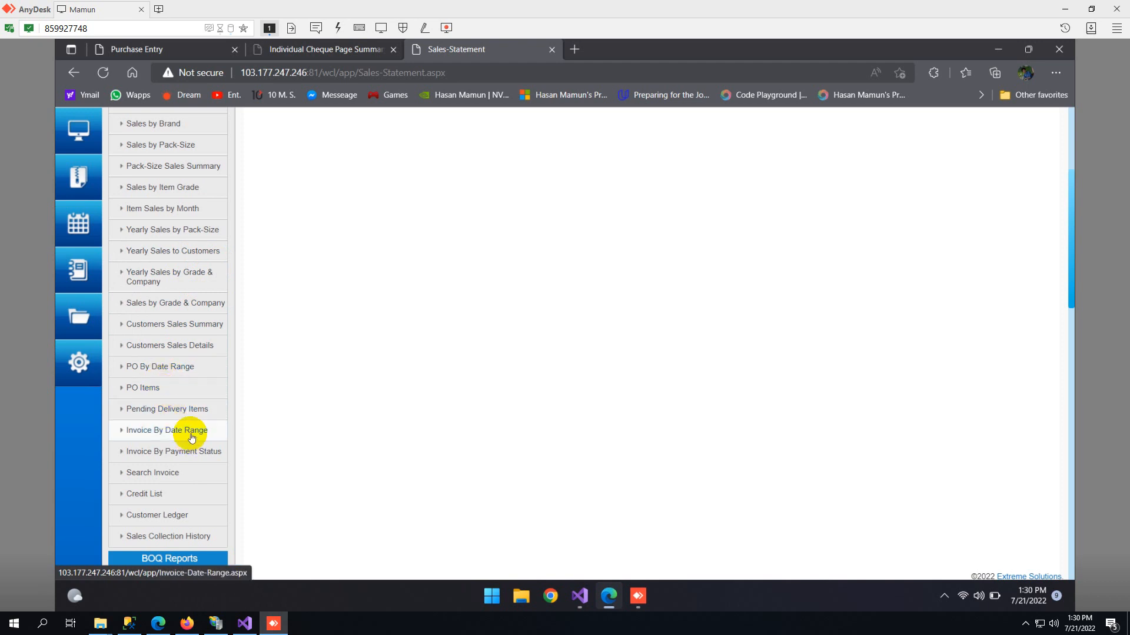
scroll(187, 452, "down", 1)
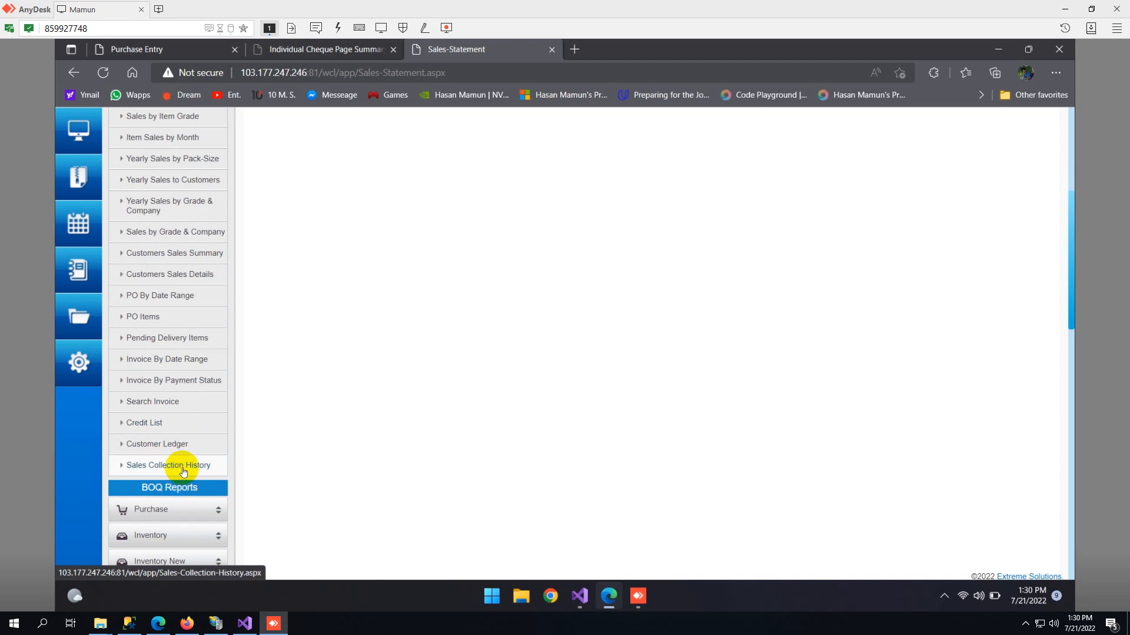
scroll(181, 444, "up", 2)
scroll(180, 443, "down", 3)
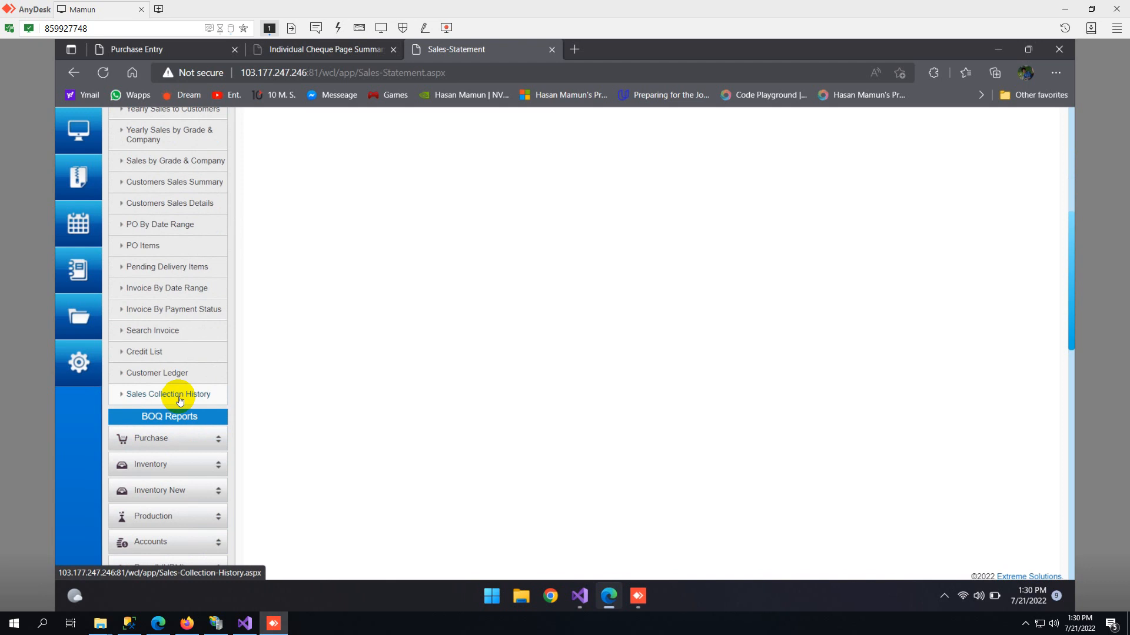
left_click(177, 417)
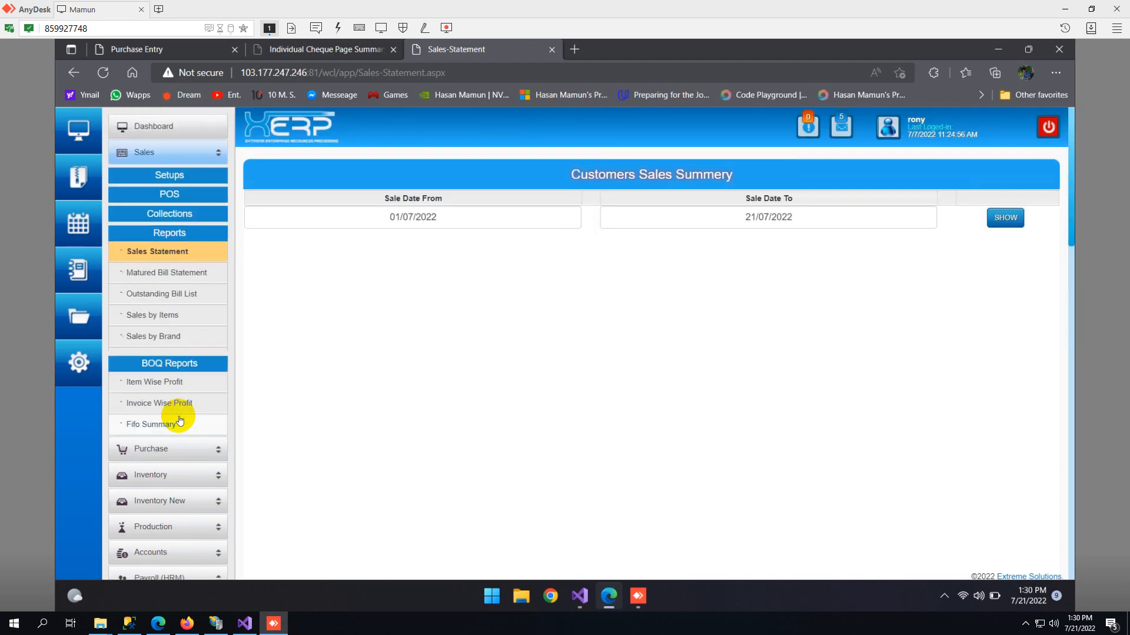